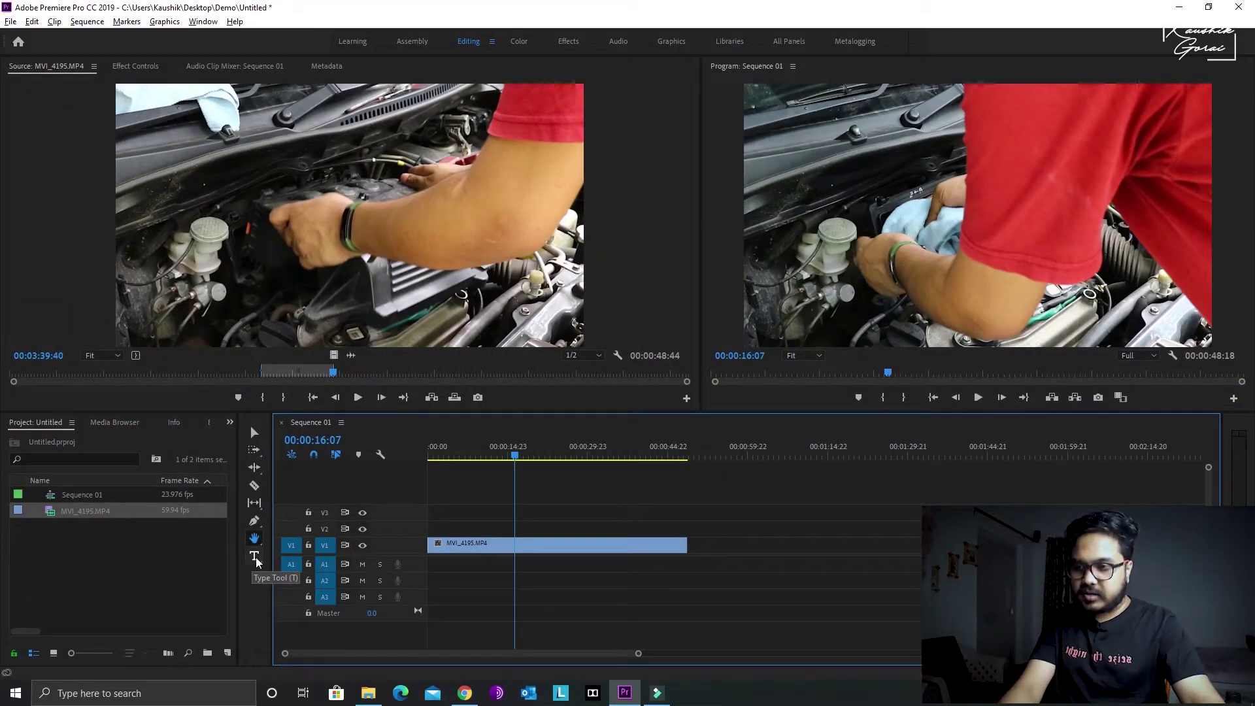
Create a text graphic on V2 over the engine footage reading 'Air Filter'.
click(255, 556)
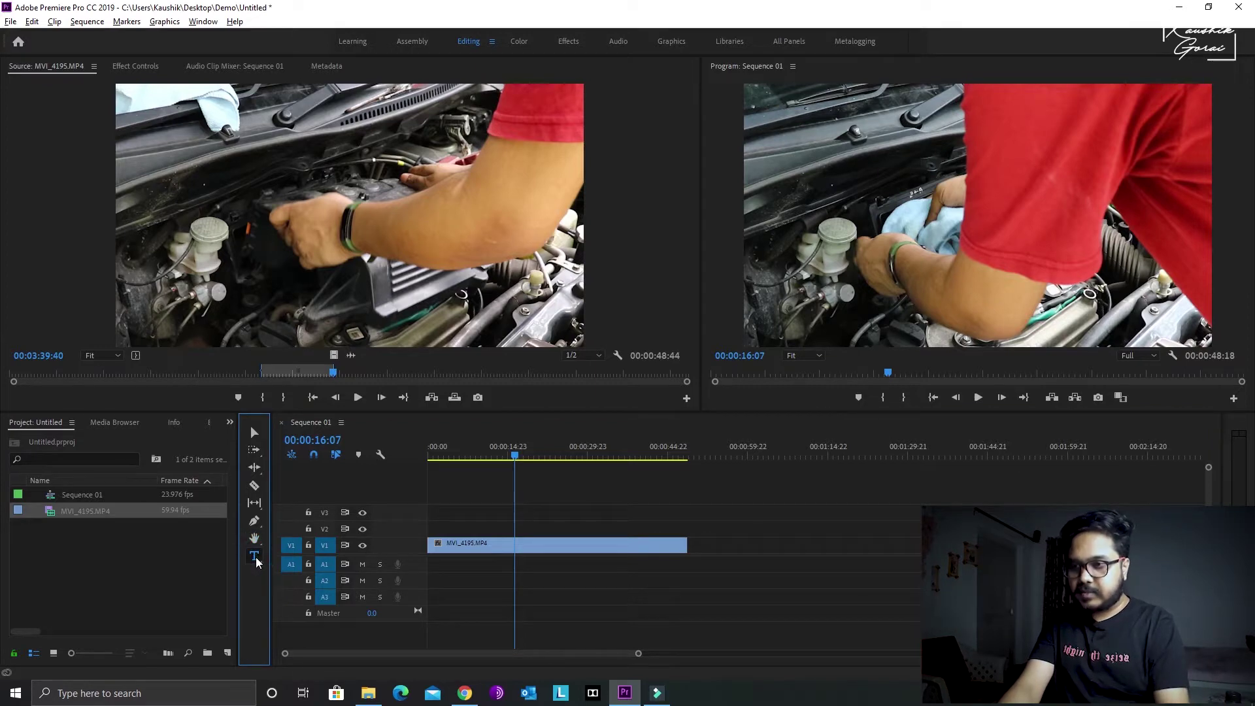
click(474, 548)
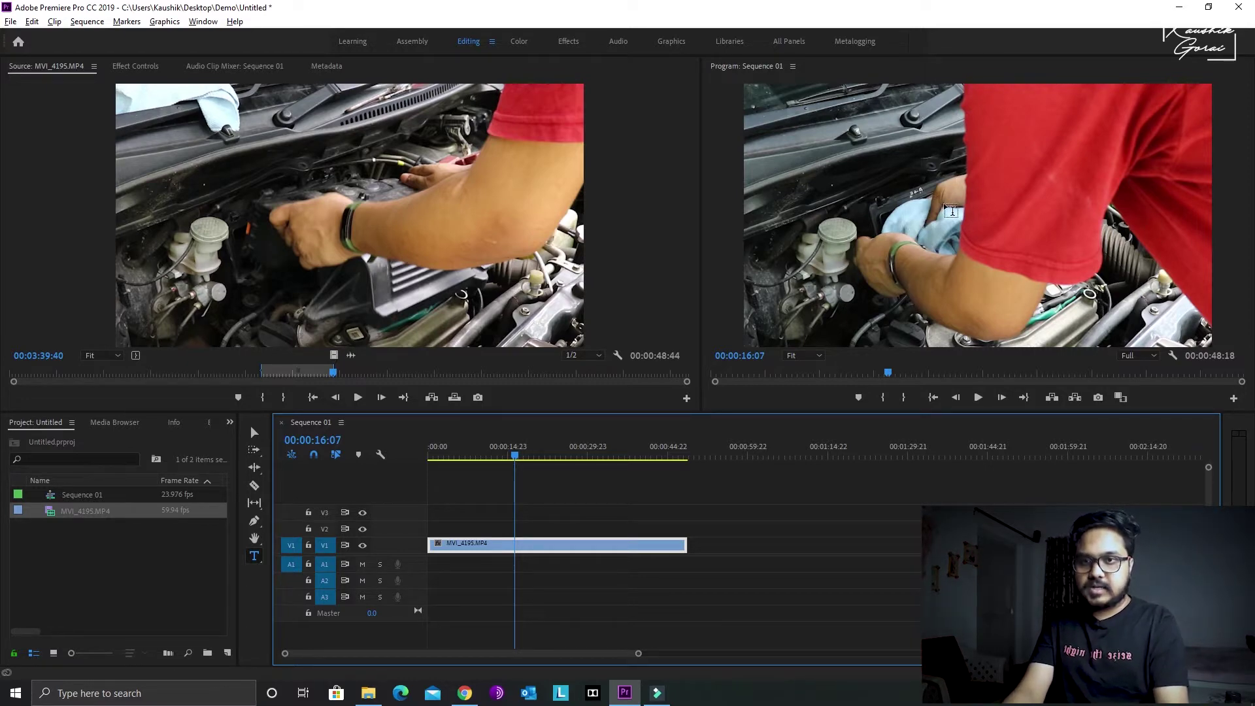
click(254, 555)
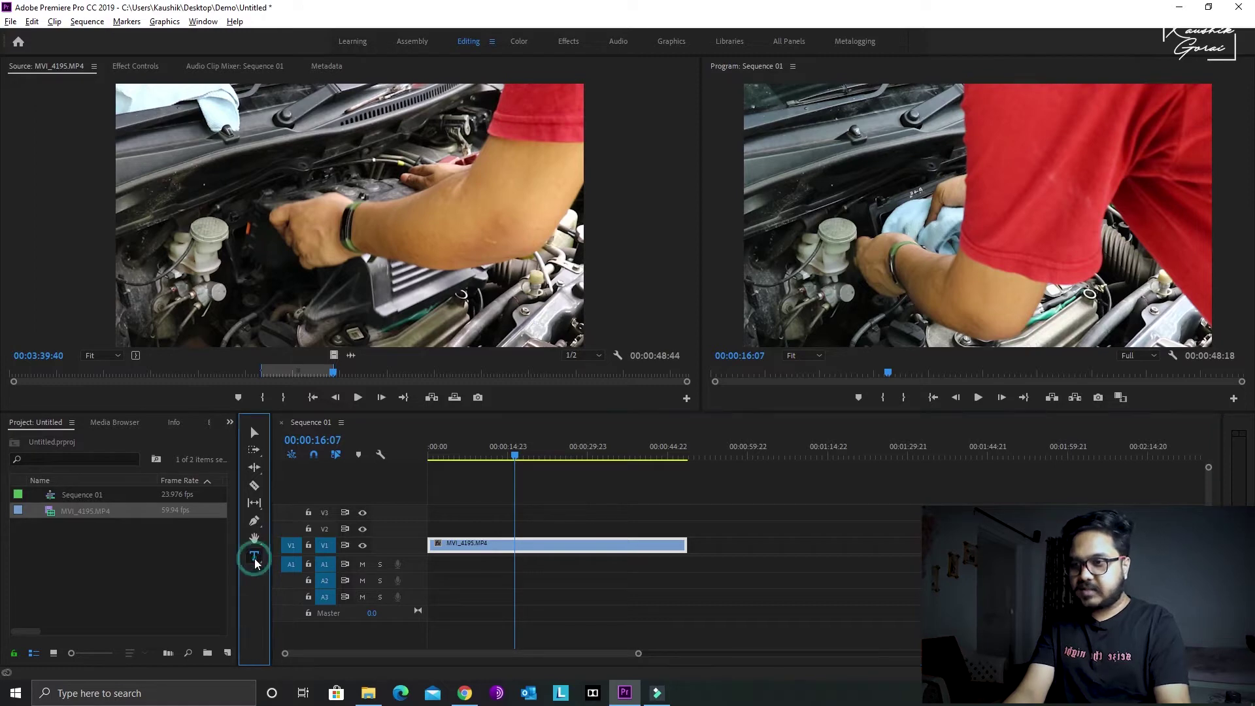
click(960, 203)
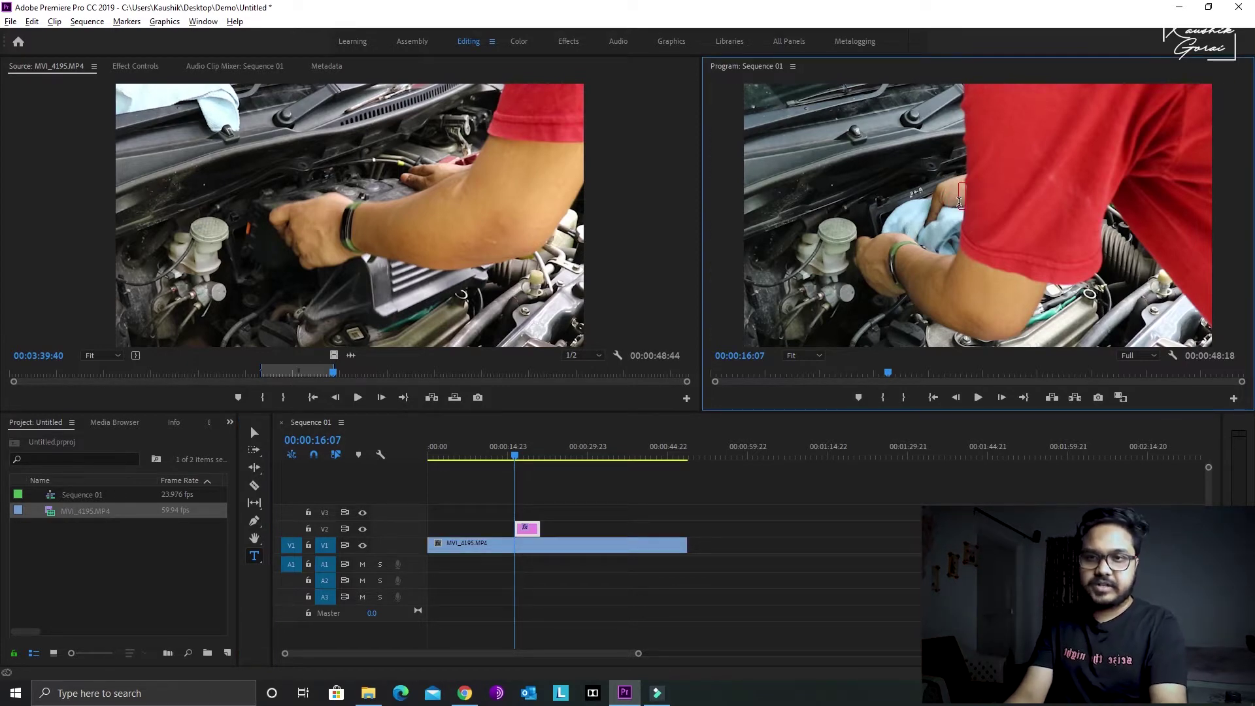
text(Air)
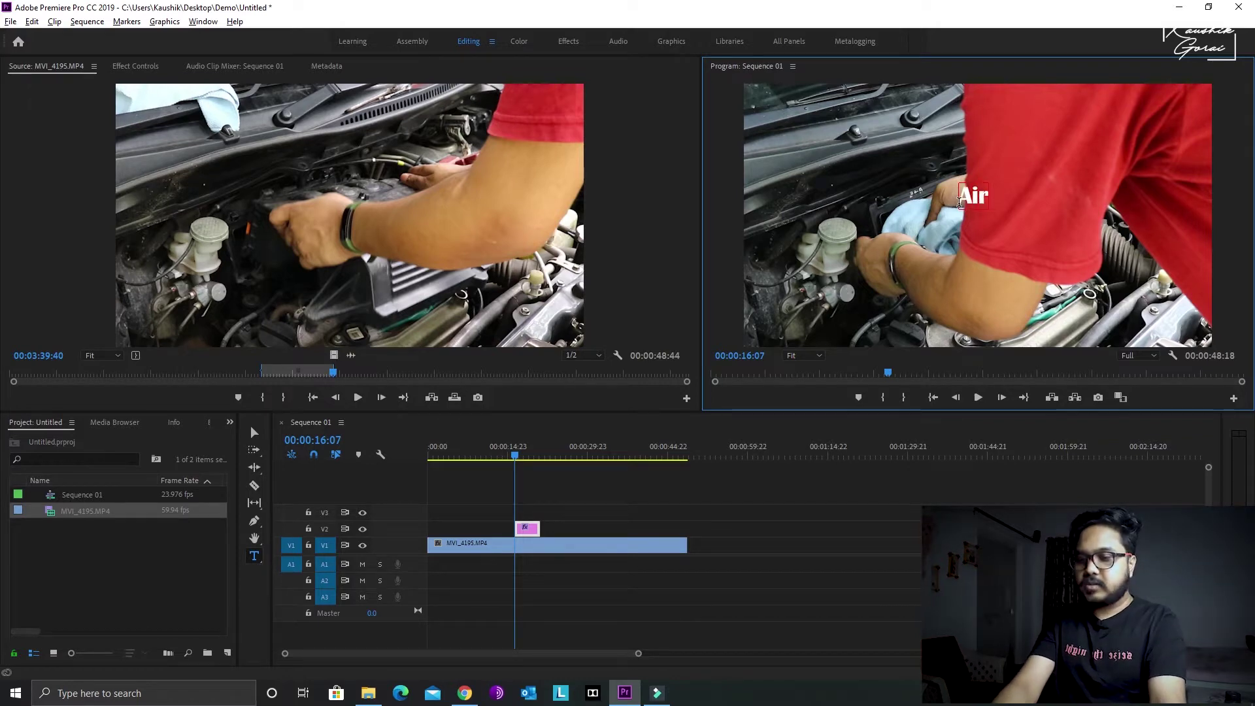
text( Filter)
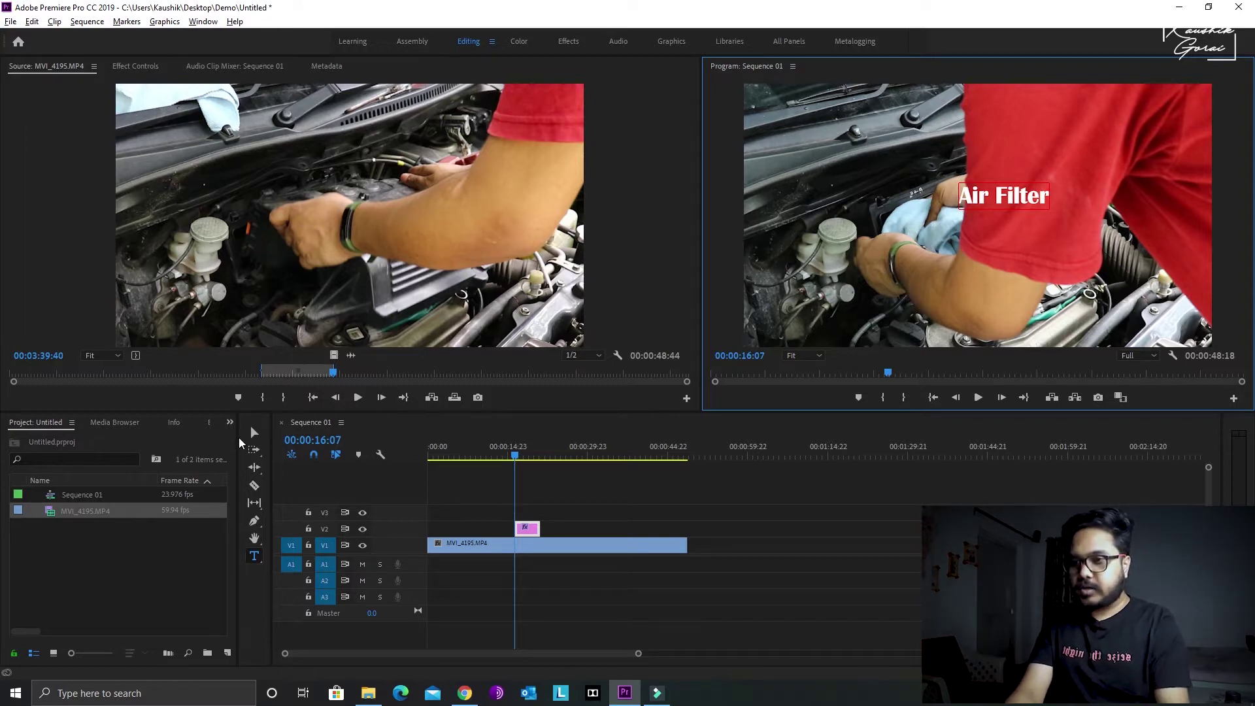
Change the Air Filter title's Source Text font to Britannic Bold in Effect Controls.
click(258, 432)
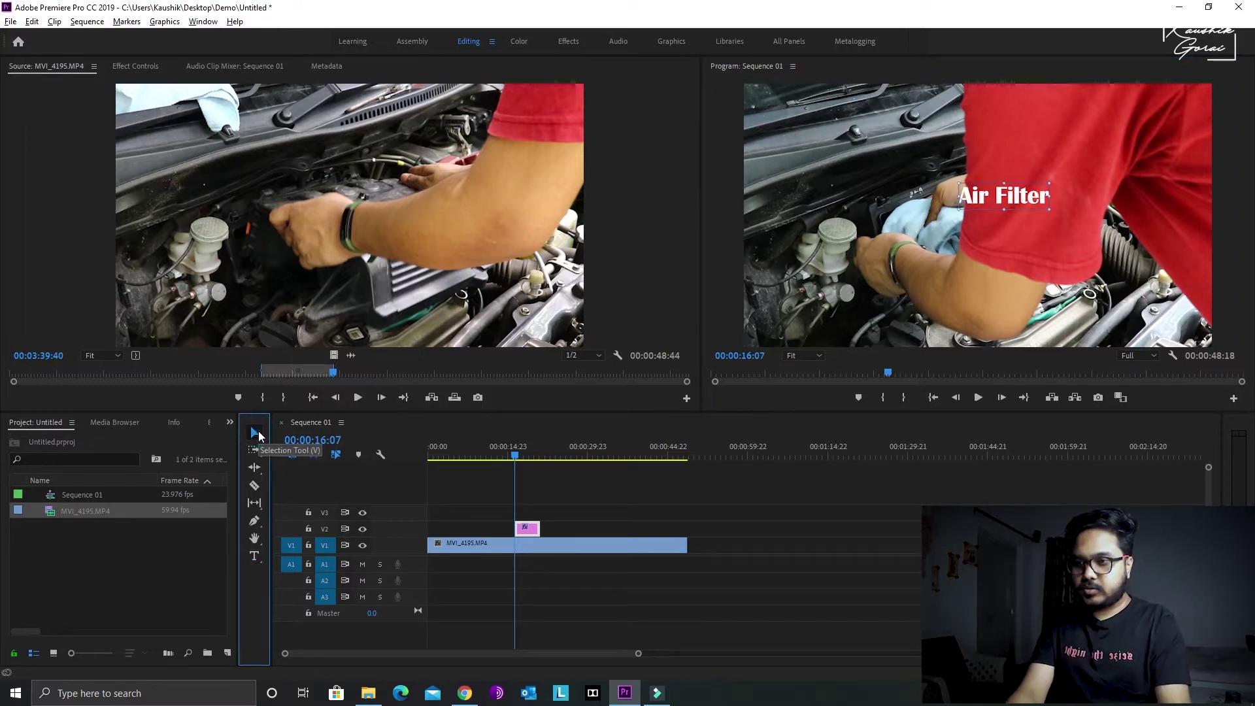
click(134, 67)
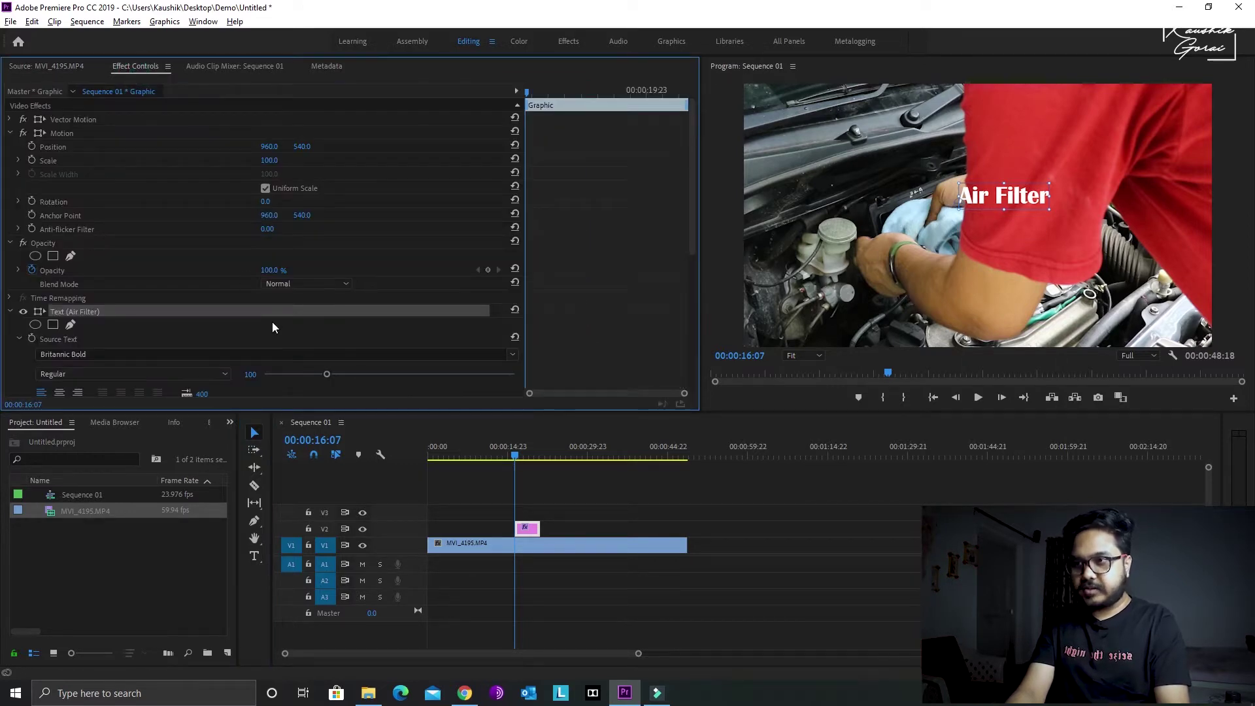
scroll(272, 321, down, 5)
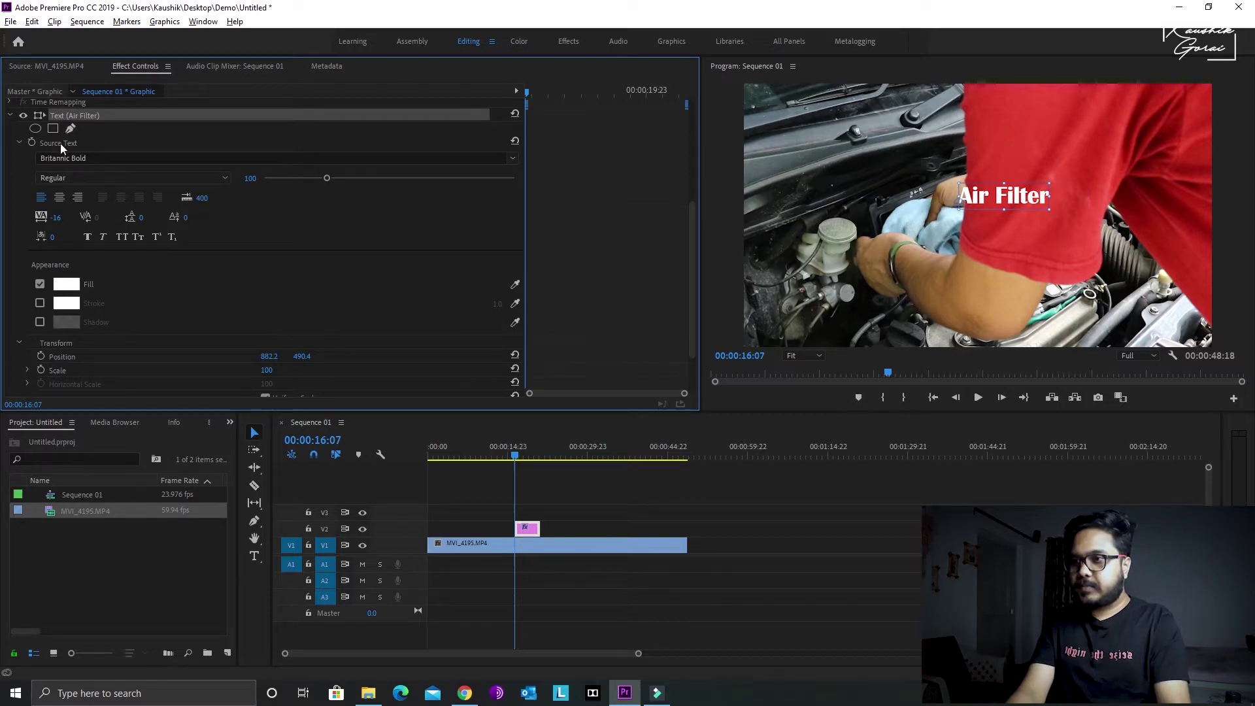
click(96, 162)
key(Up)
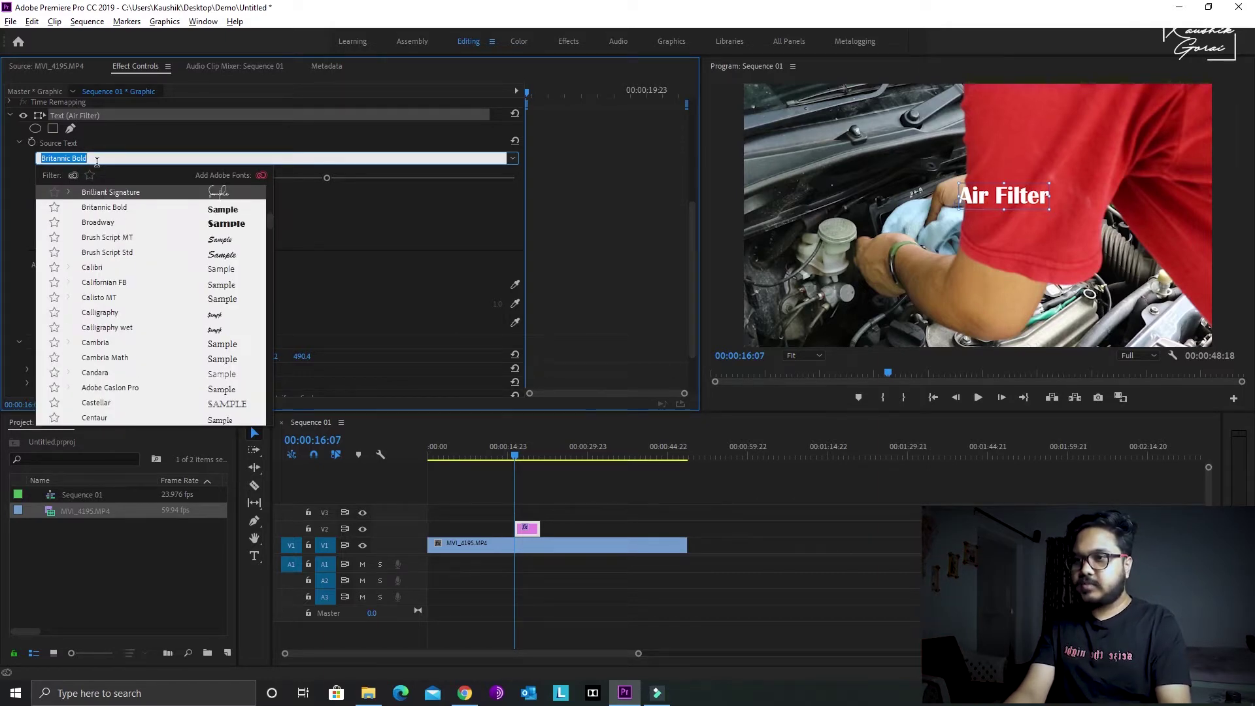
key(Return)
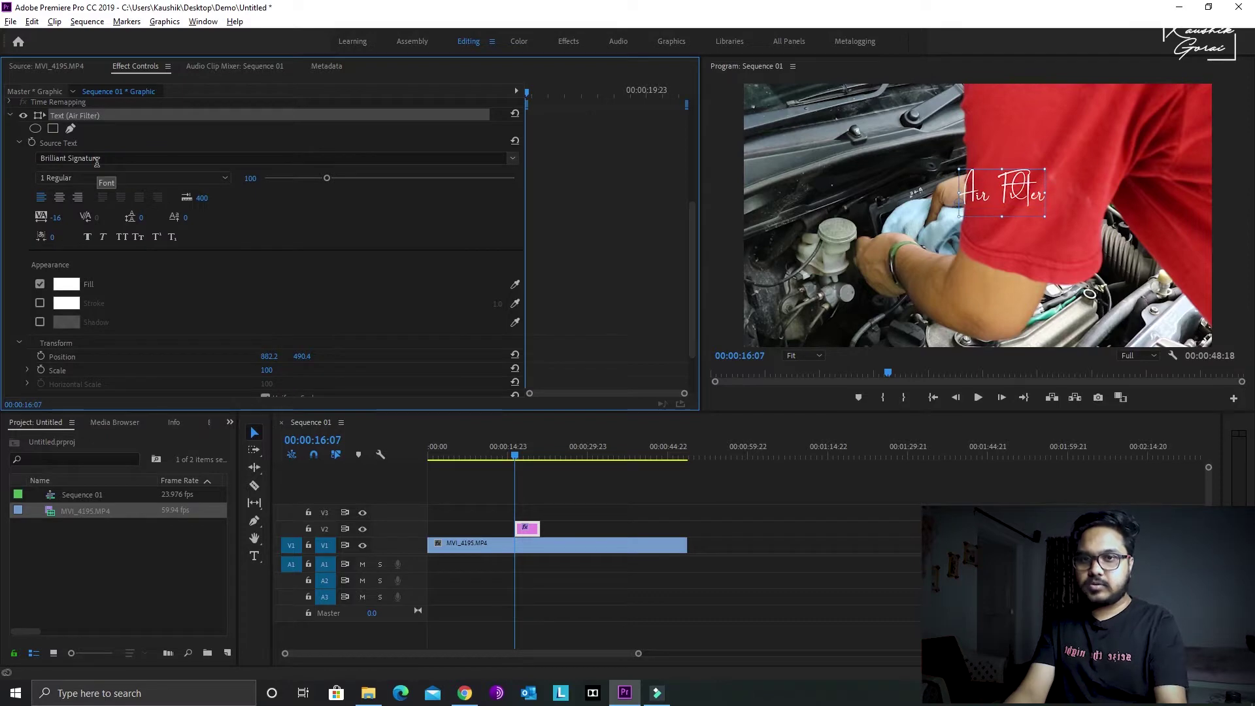
click(111, 160)
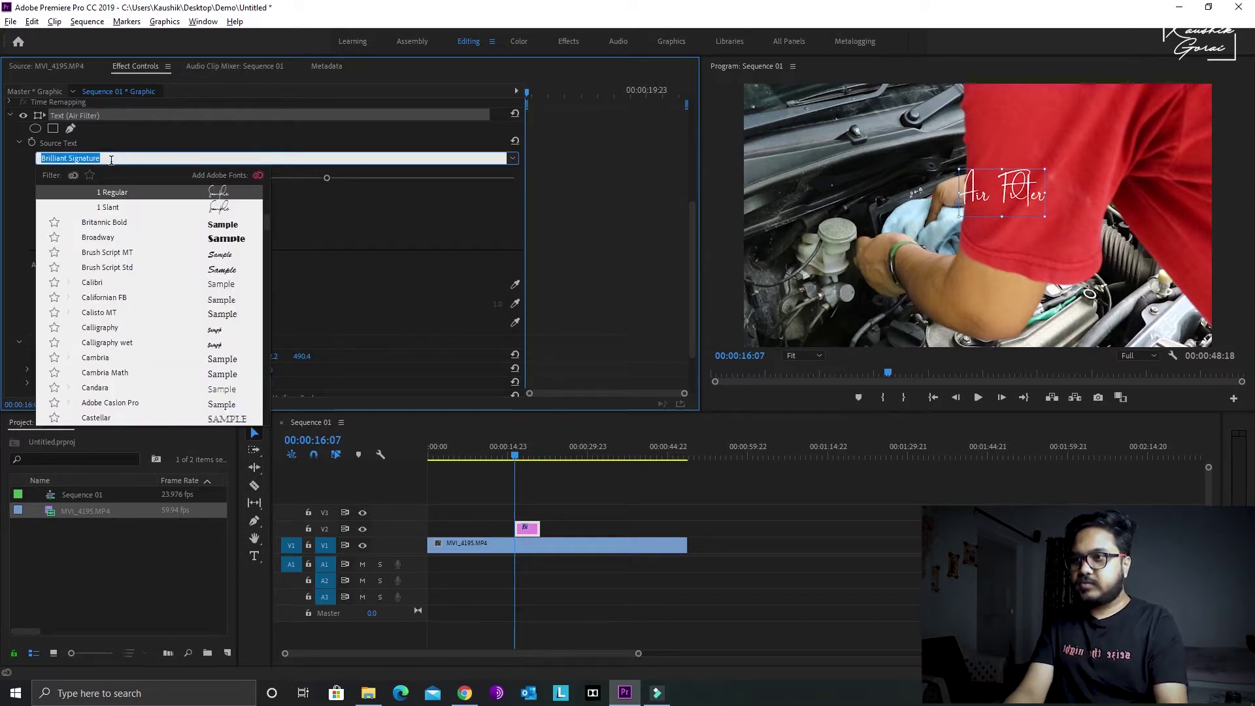
key(Down)
key(Down)
key(Down)
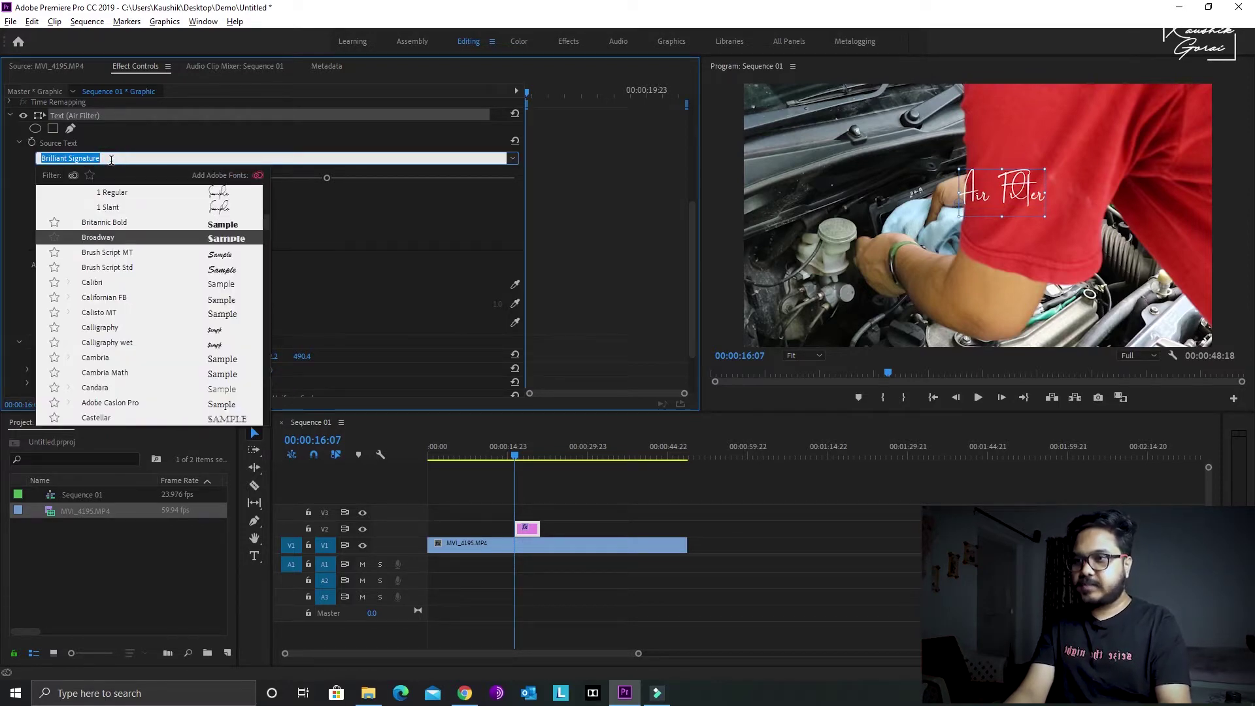
key(Up)
key(Return)
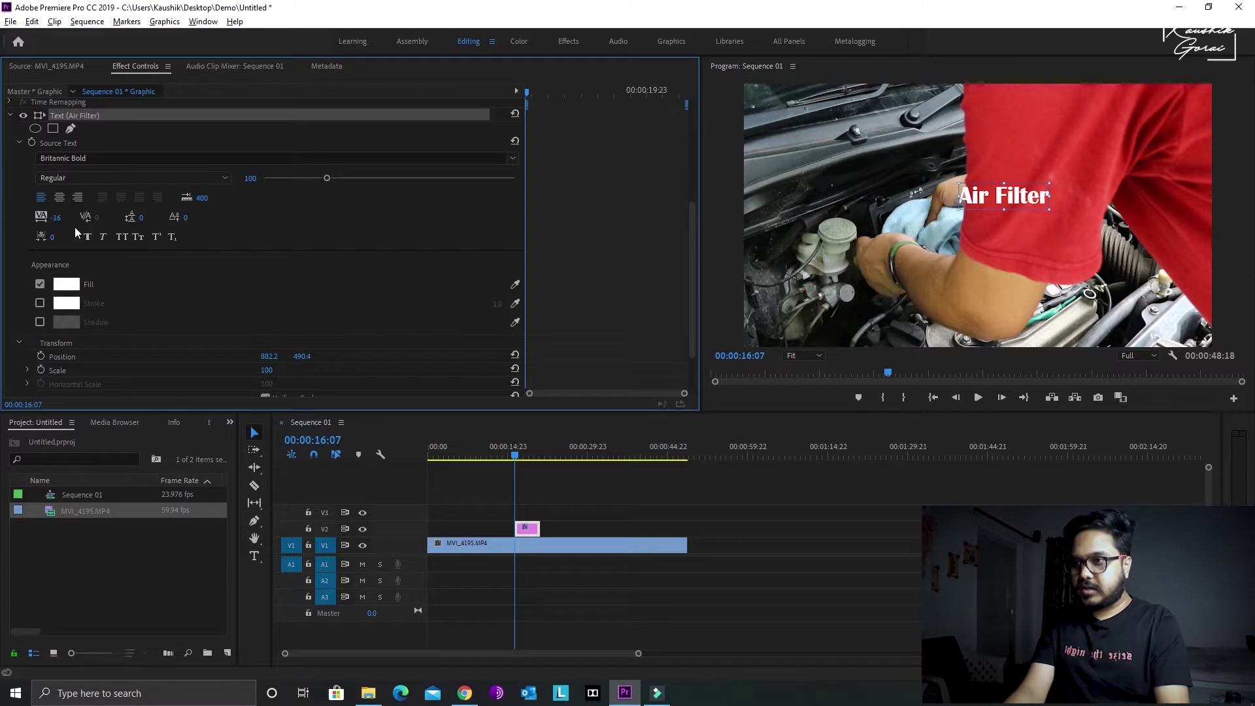
Left-align the title text after trying centre and right alignment.
click(57, 198)
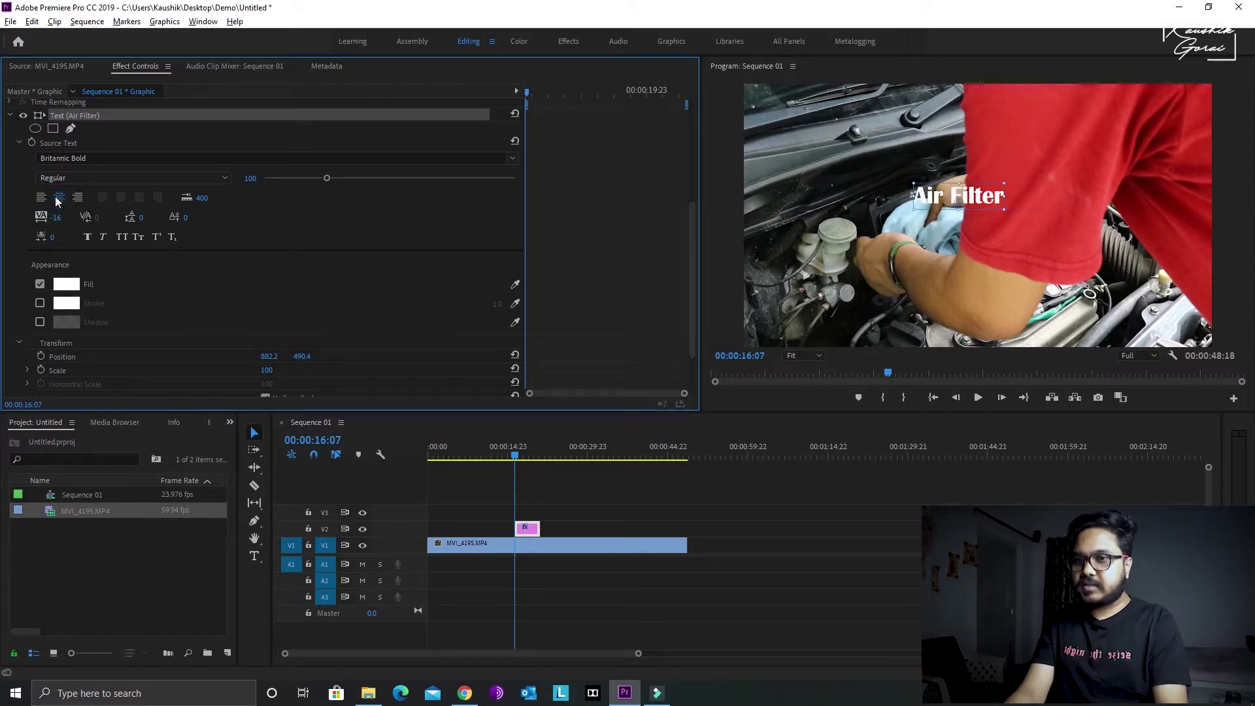
click(78, 200)
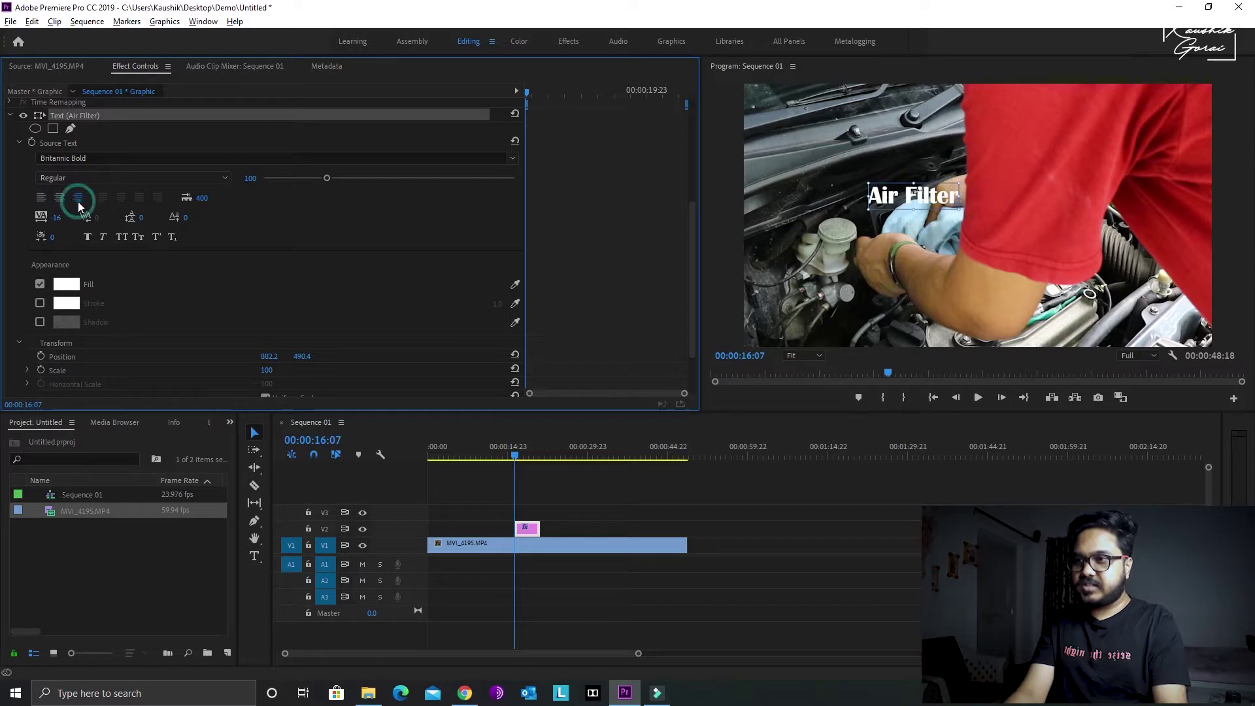
click(39, 198)
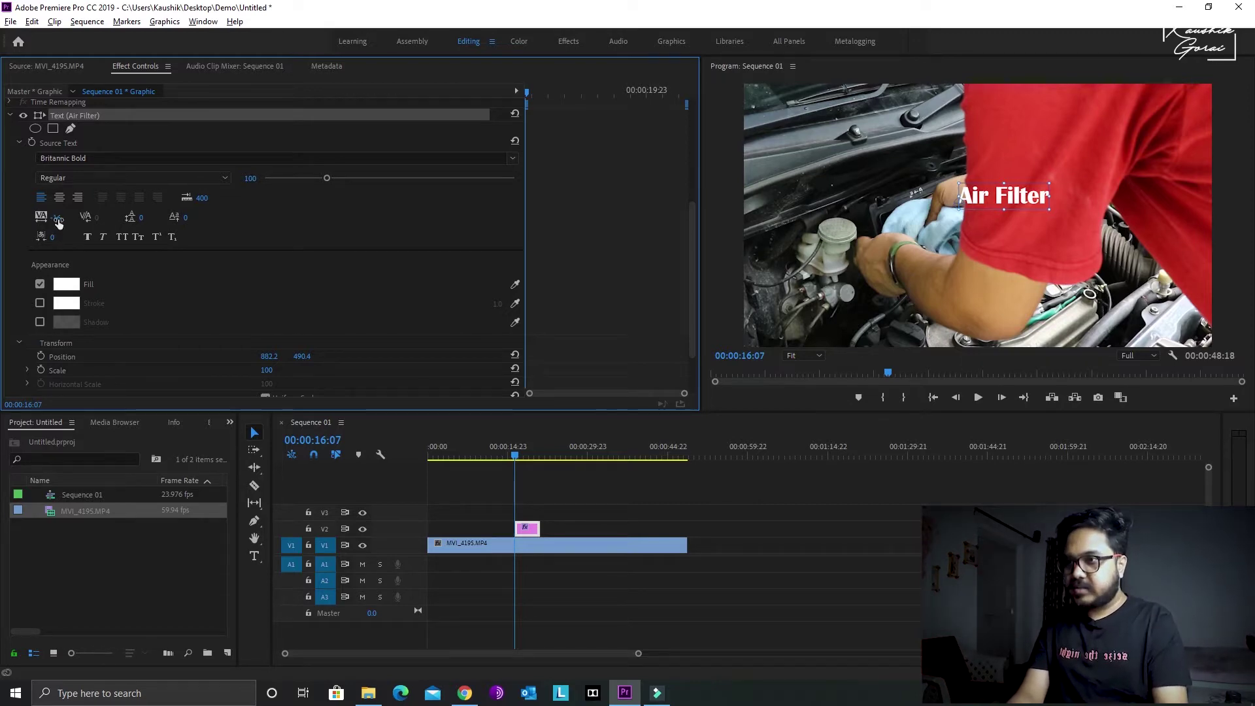
Set the Air Filter title's tracking to 16.
click(56, 219)
drag(56, 218, 246, 218)
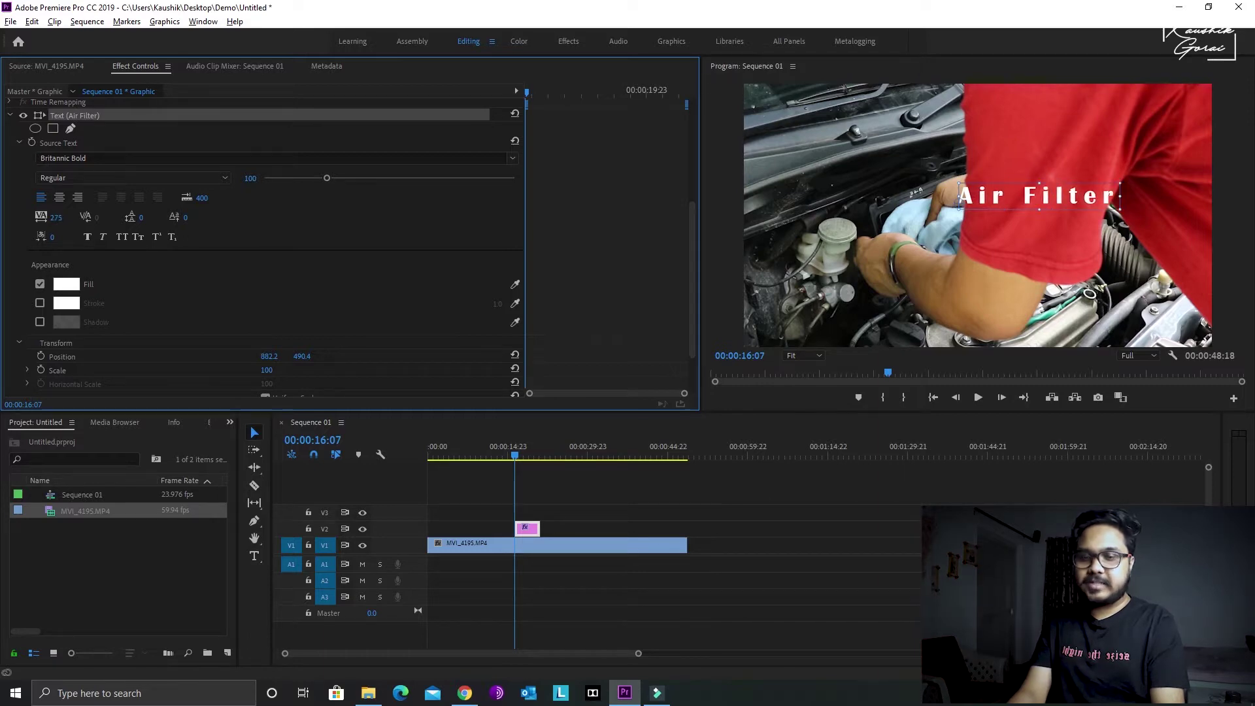
drag(246, 217, 85, 218)
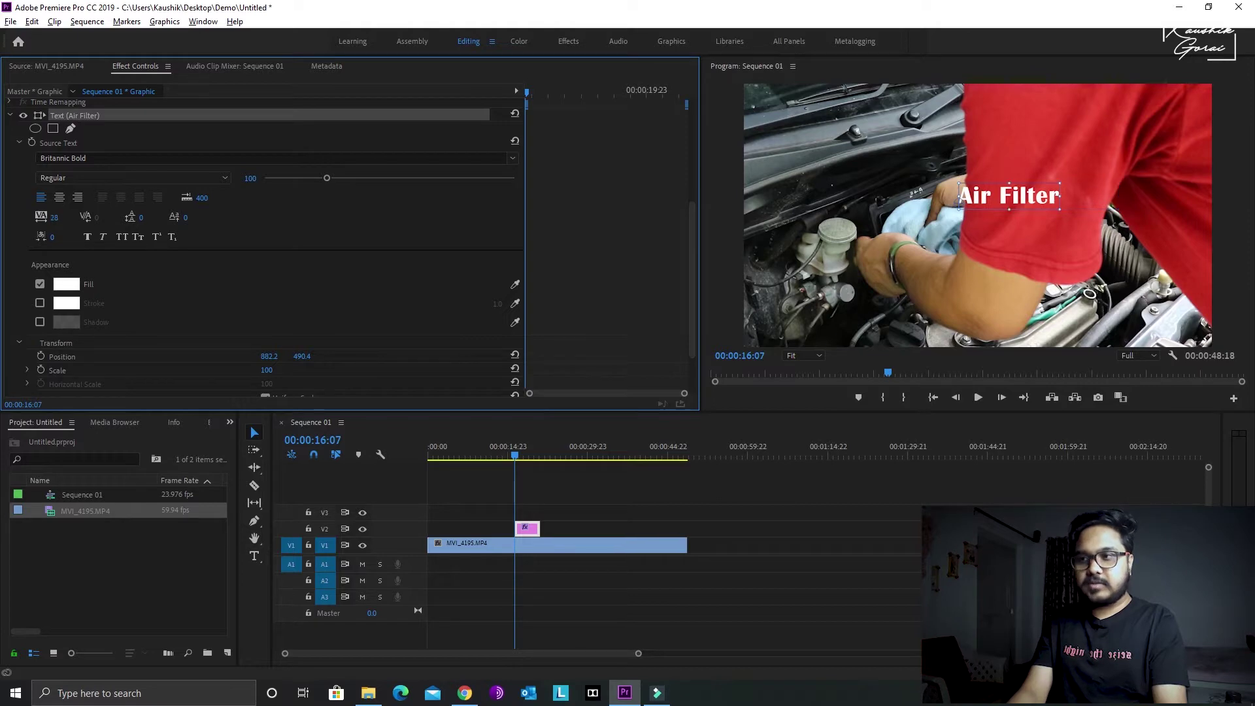
drag(81, 218, 77, 218)
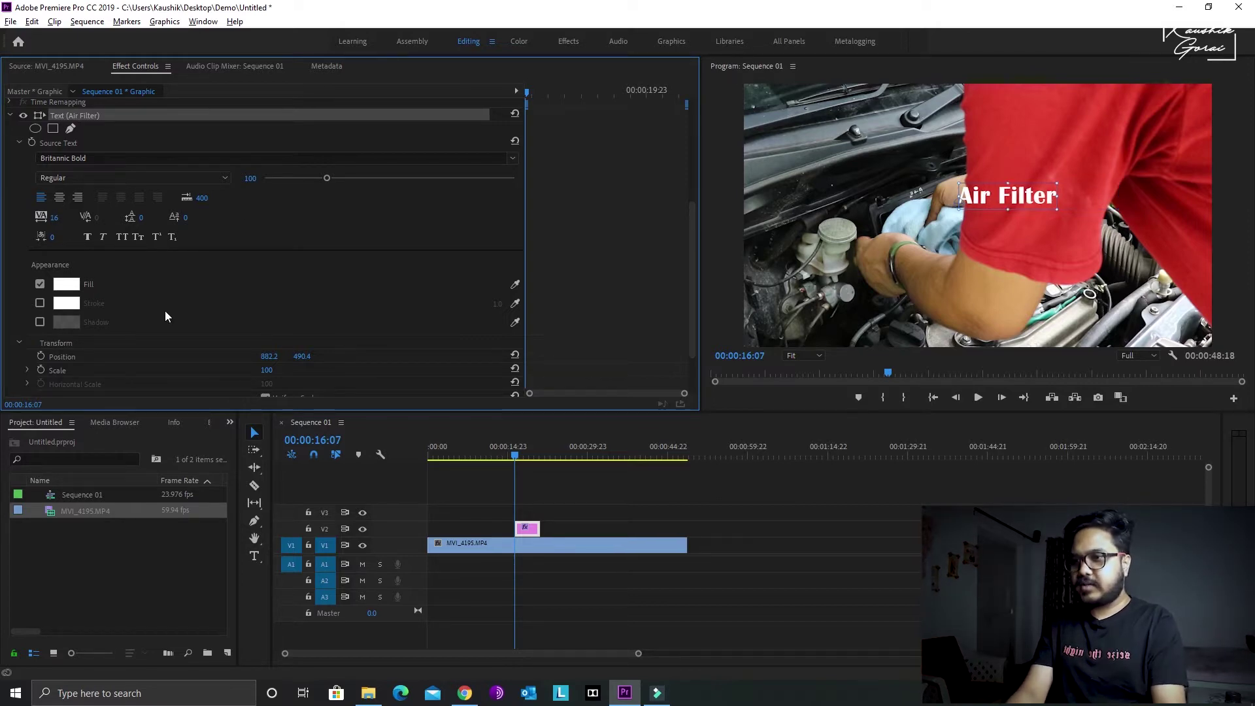
scroll(165, 317, down, 2)
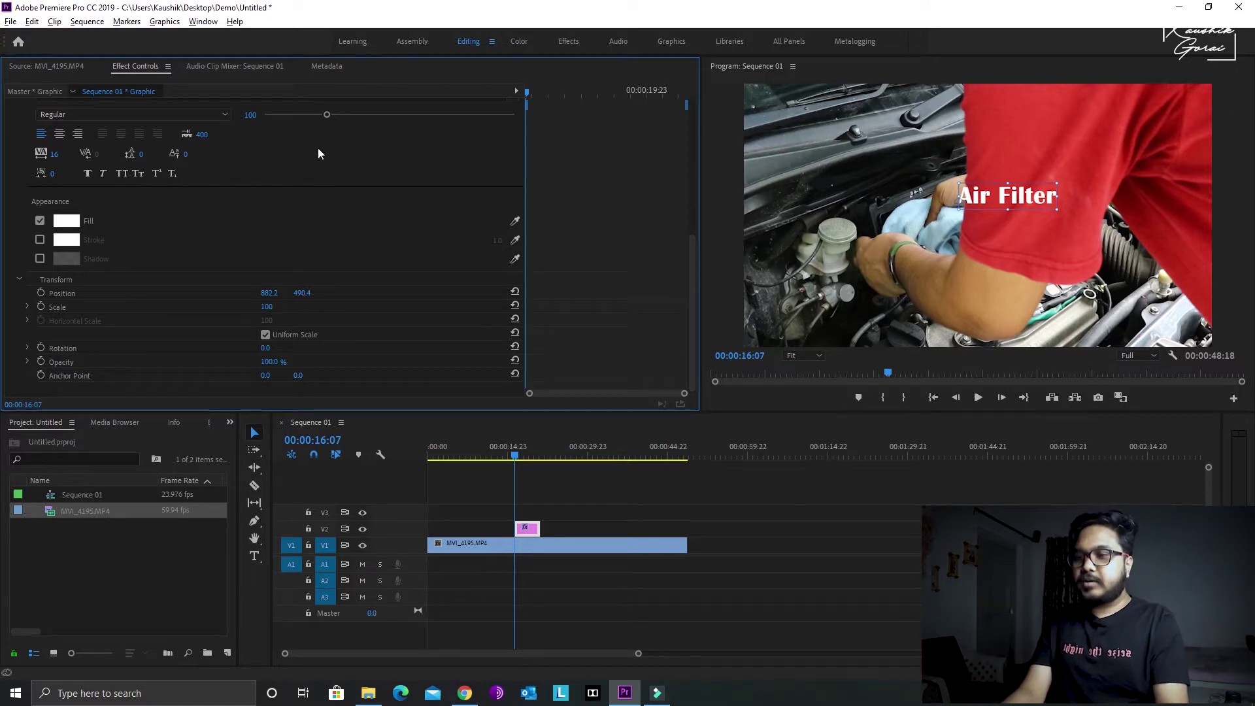
click(68, 222)
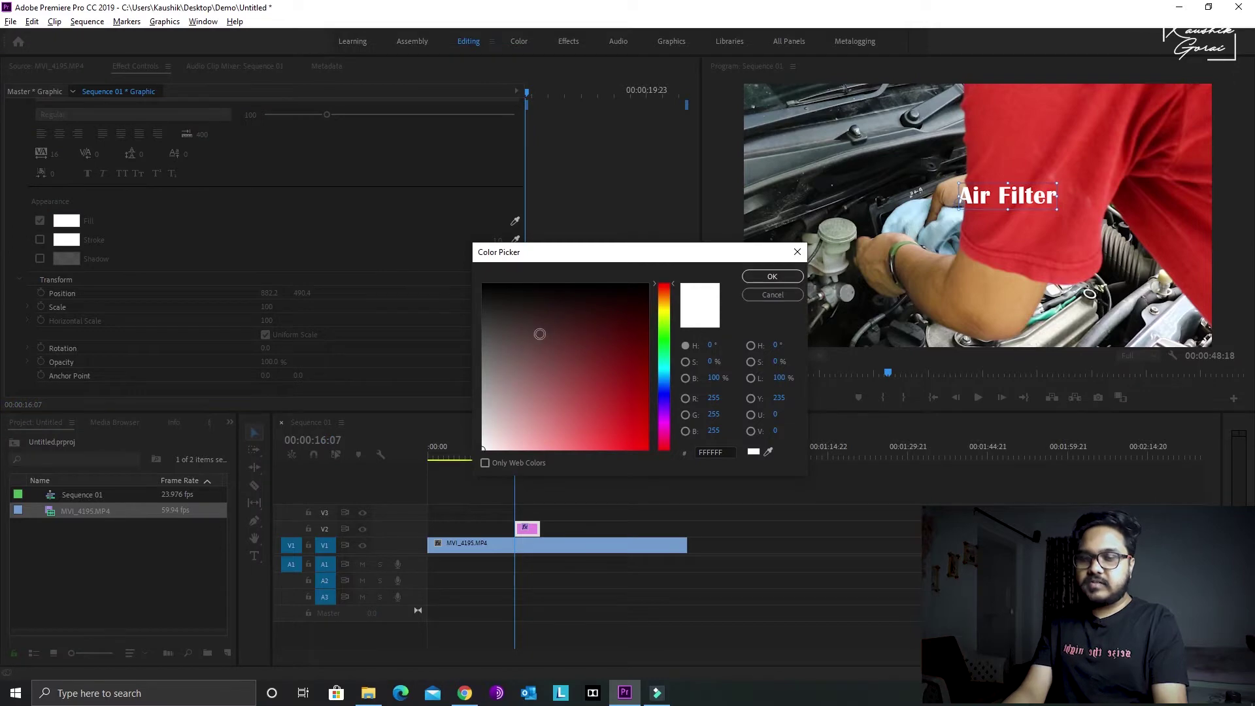
click(554, 383)
click(627, 374)
drag(627, 374, 533, 415)
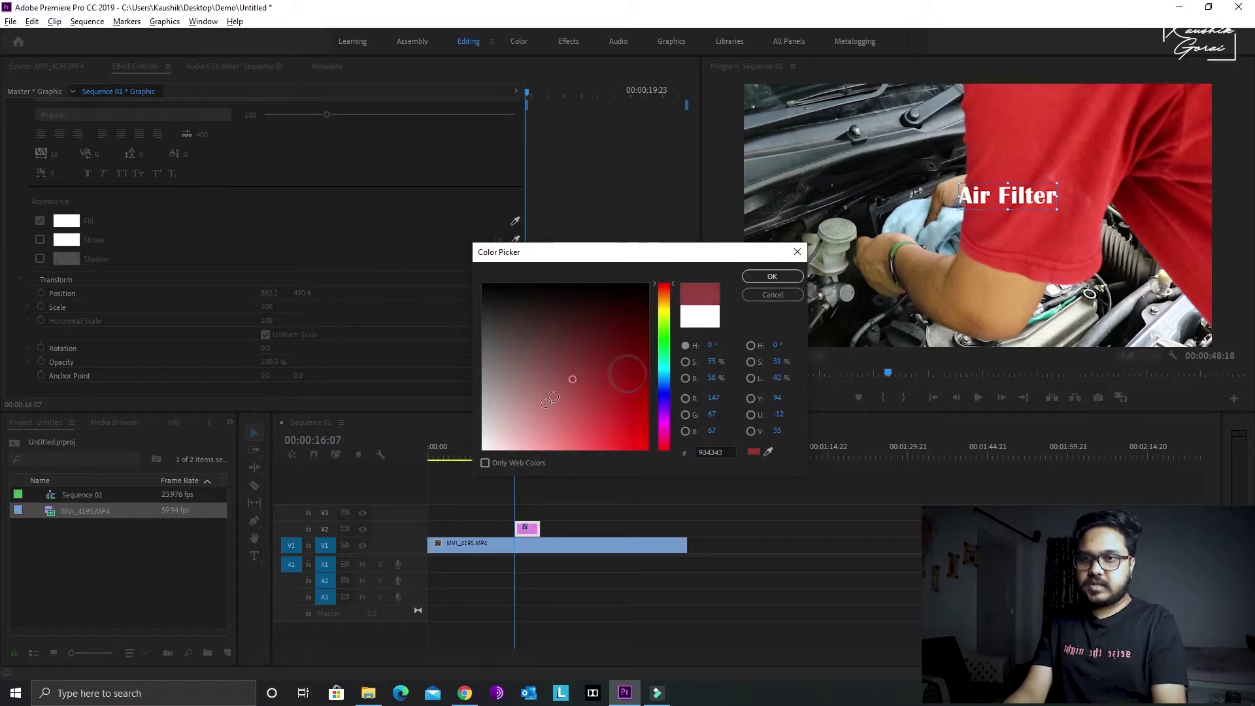
click(772, 276)
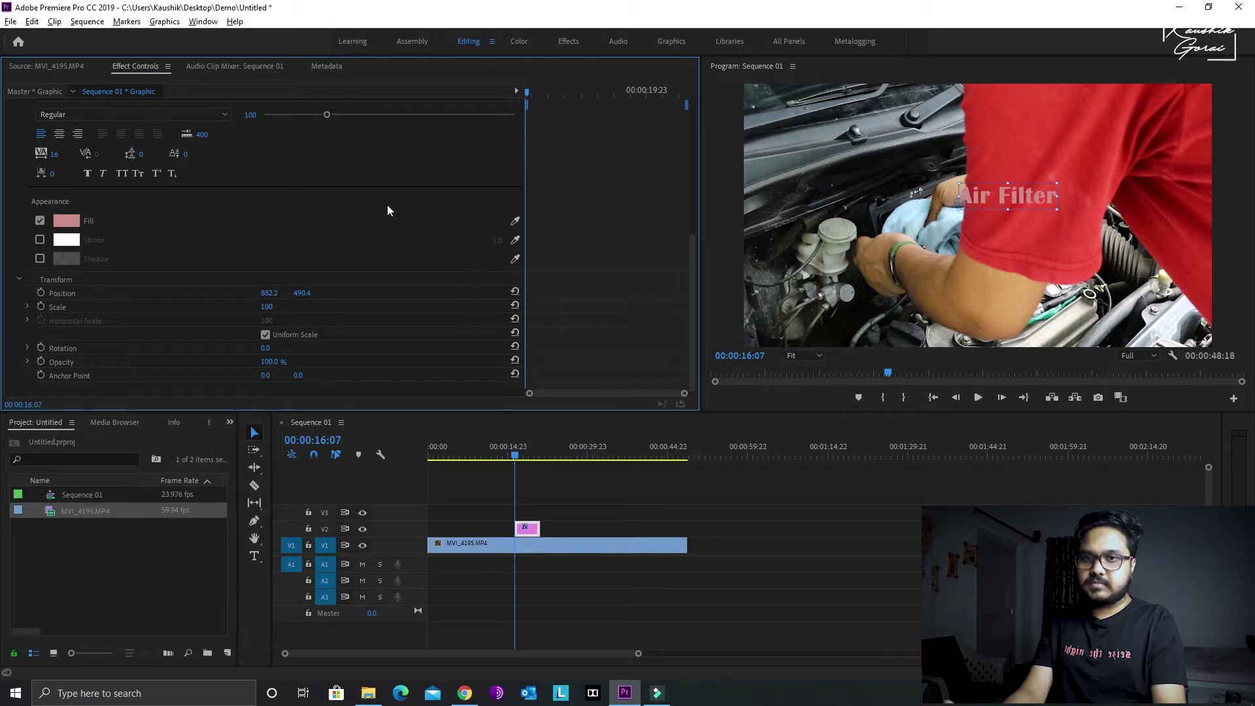
click(68, 221)
drag(504, 426, 493, 438)
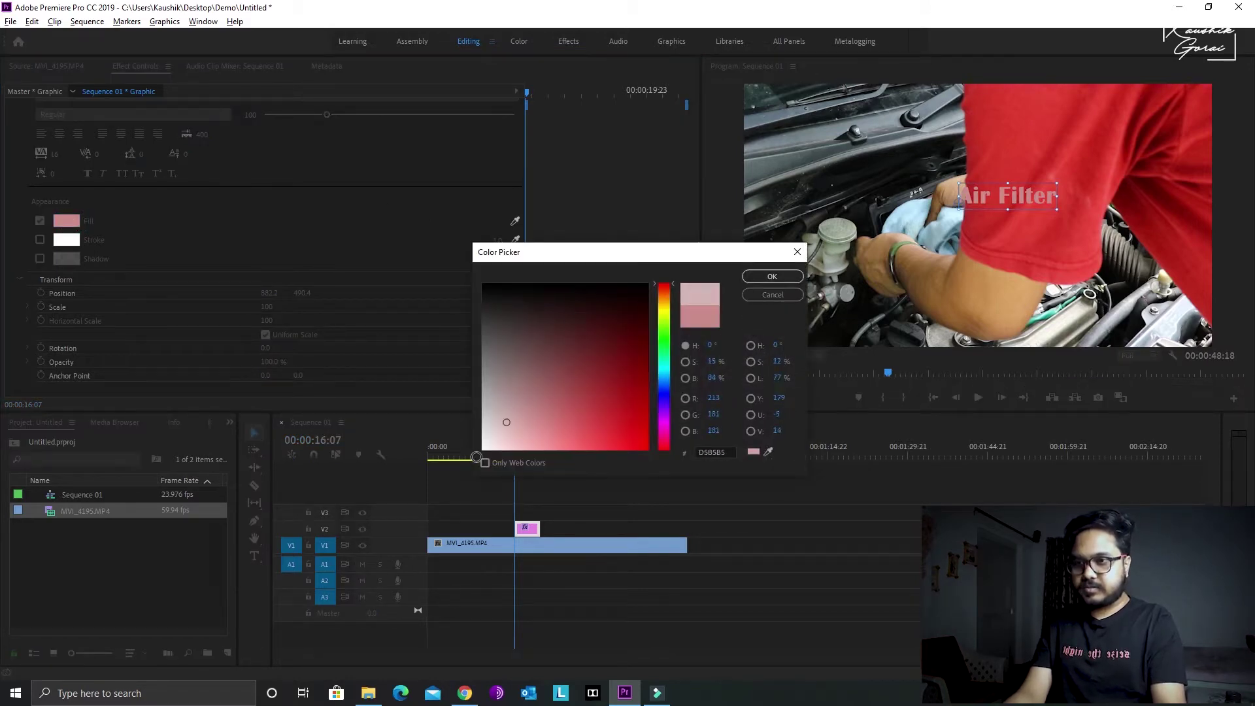
click(772, 276)
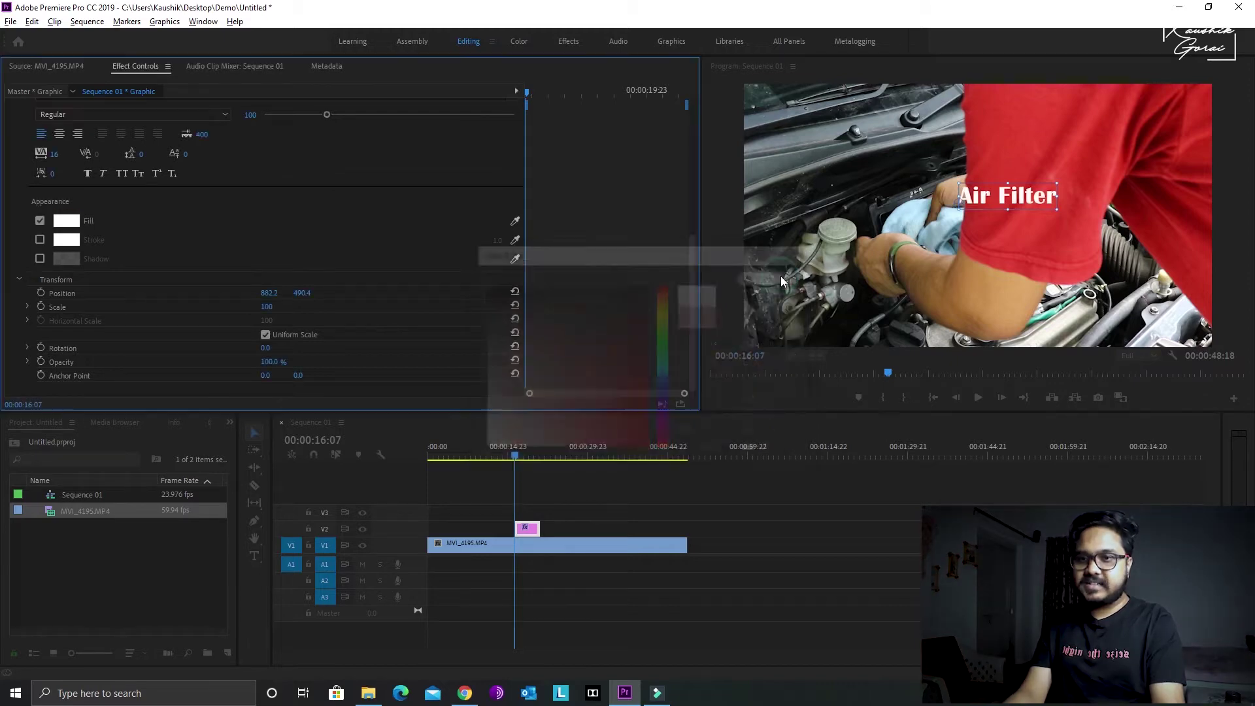
click(40, 240)
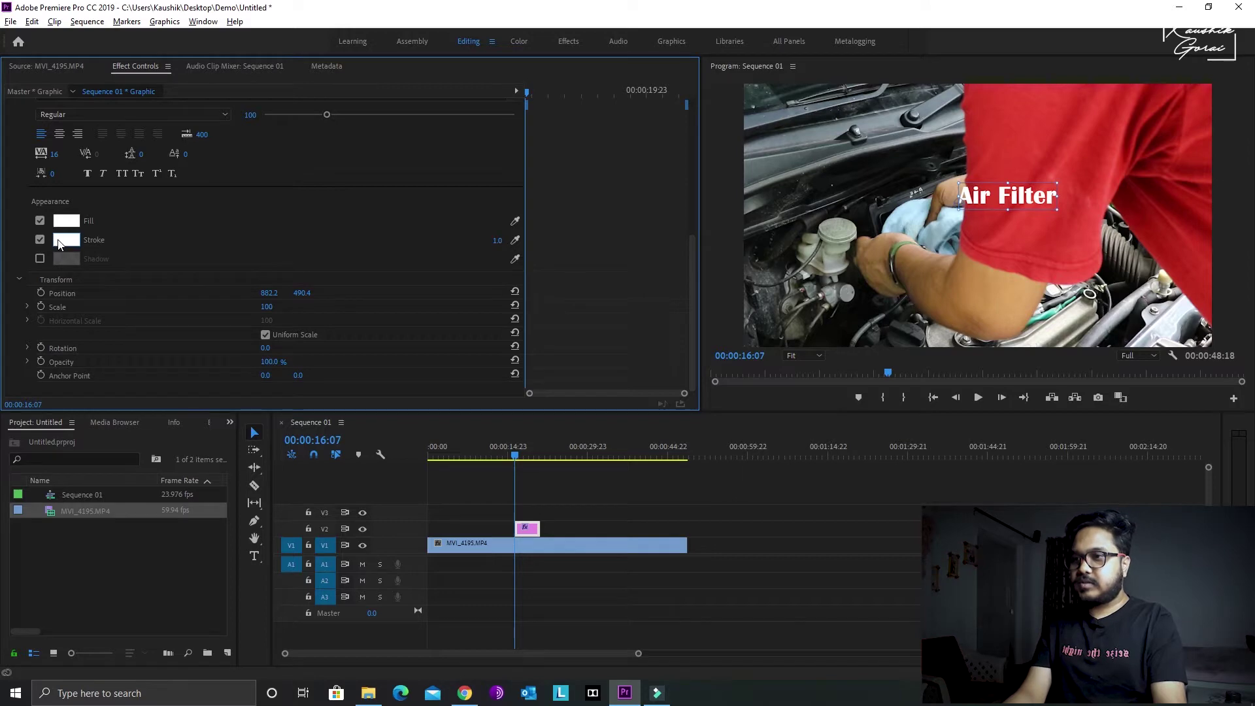
Make the title's stroke colour black.
click(59, 242)
drag(561, 323, 467, 281)
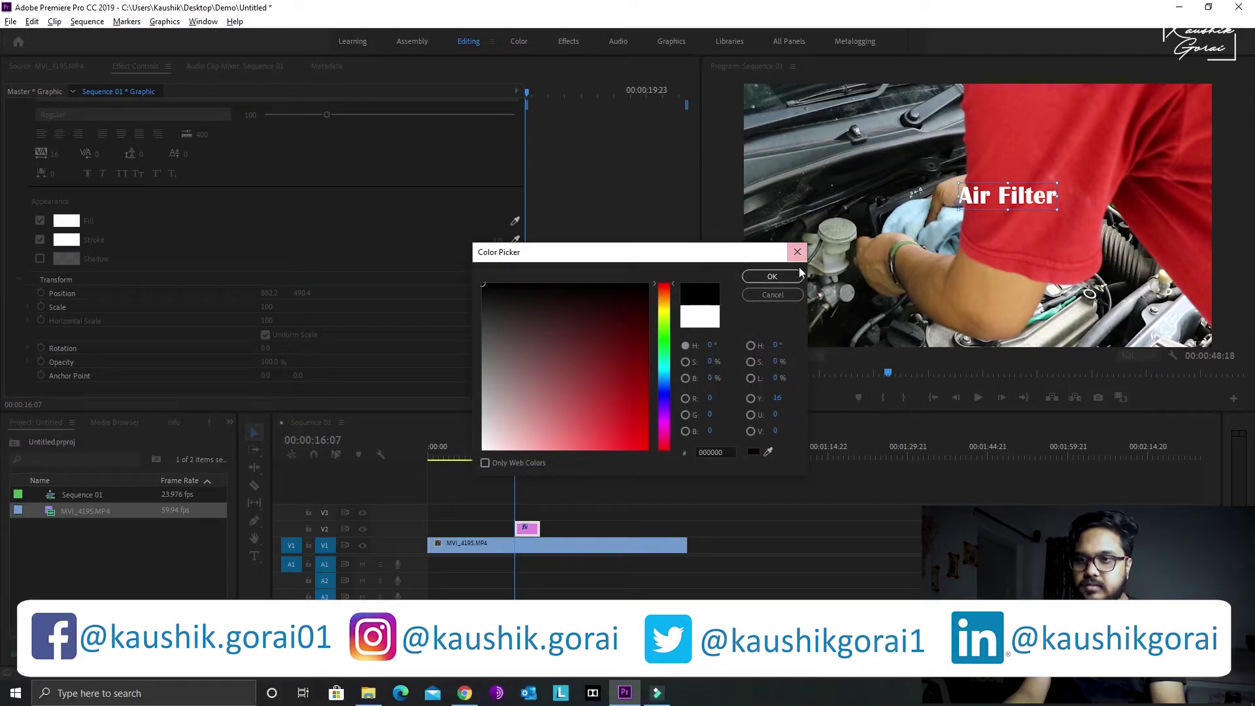
click(773, 276)
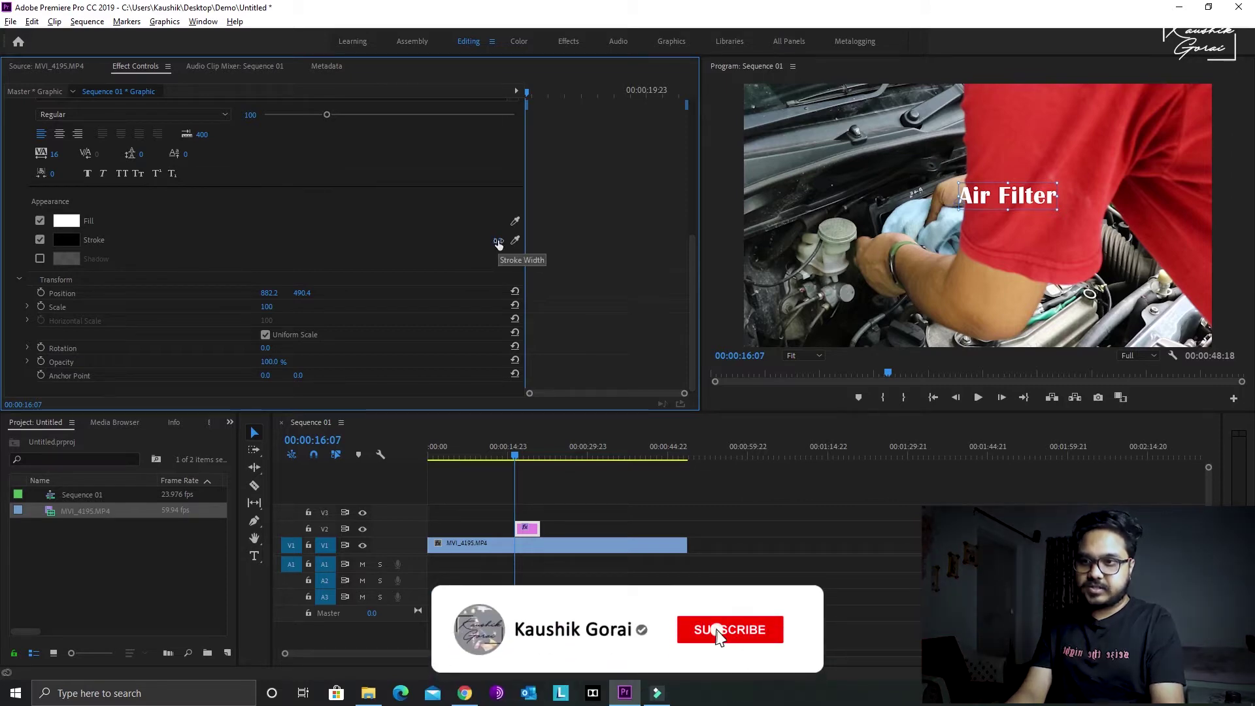
Set the stroke width to 10.0.
drag(498, 242, 516, 242)
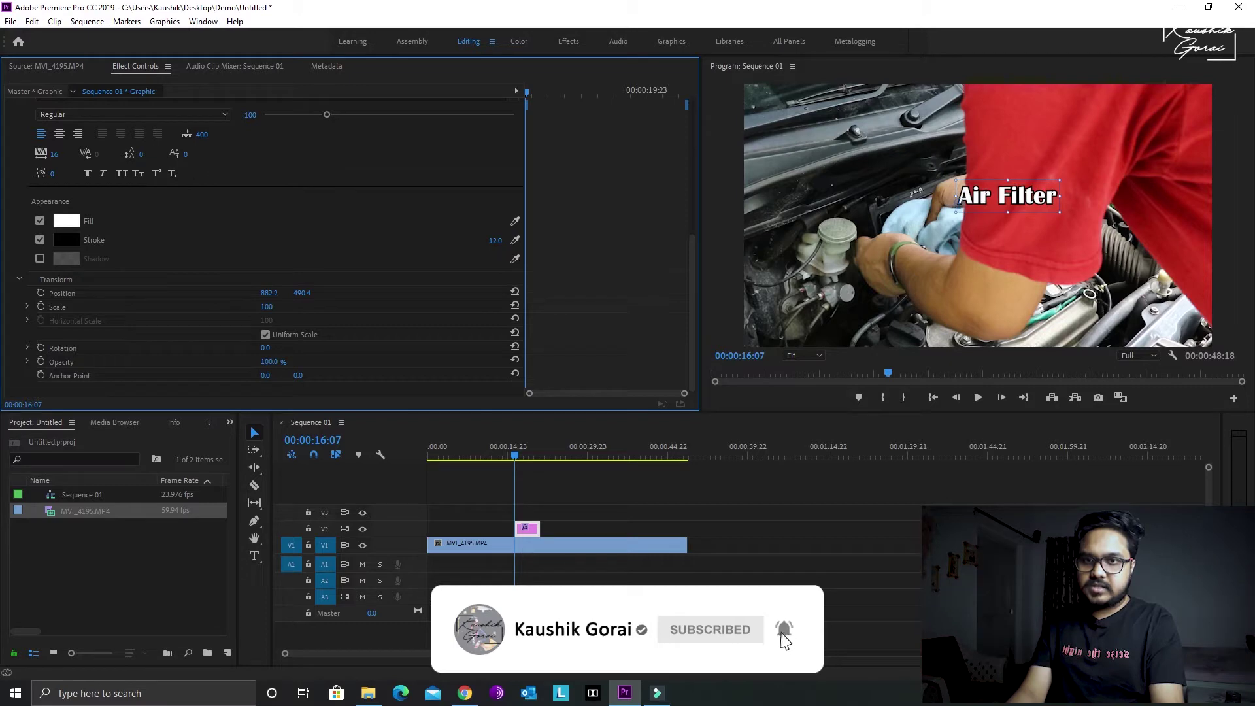
drag(497, 240, 483, 239)
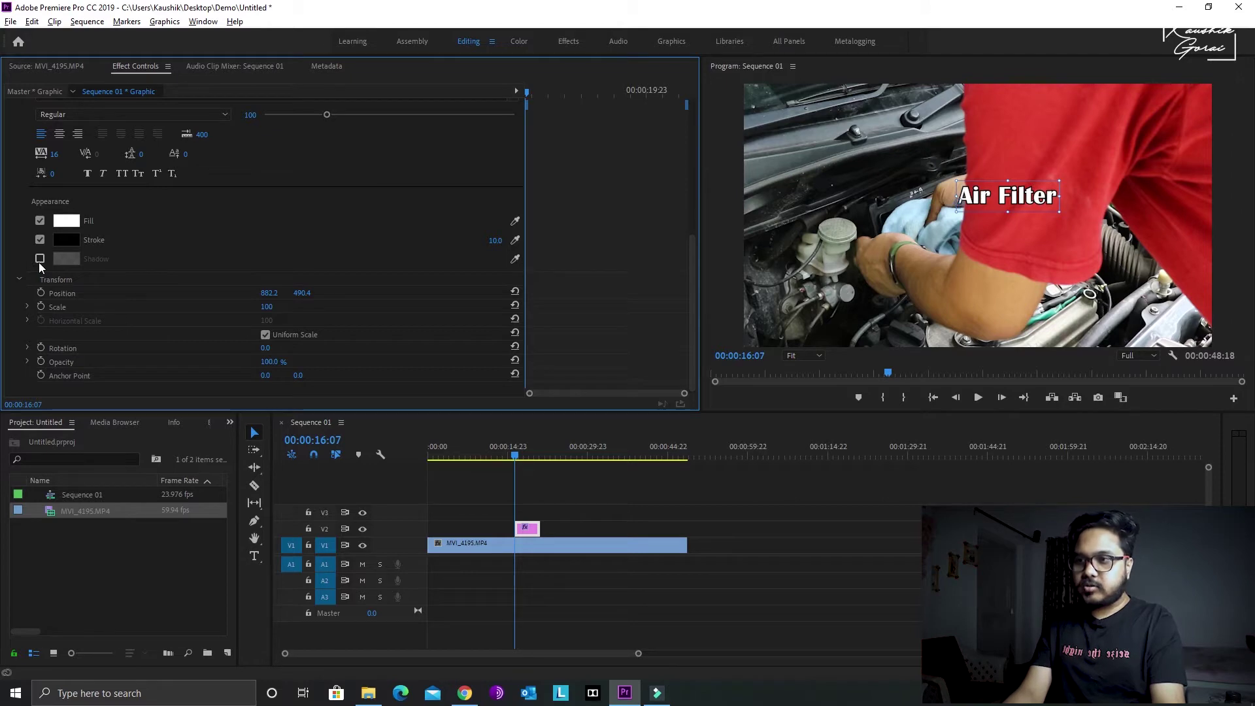
scroll(238, 152, up, 3)
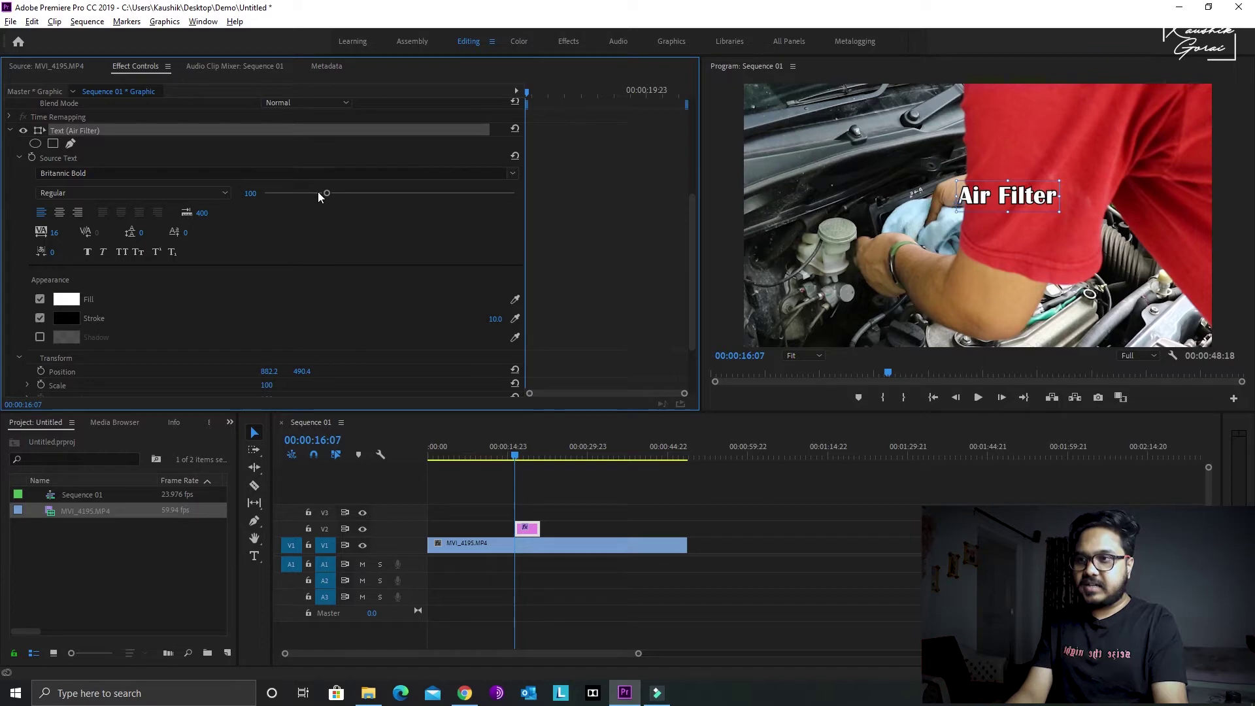
Set the Air Filter font size to 189 and switch on the drop shadow.
drag(327, 194, 382, 193)
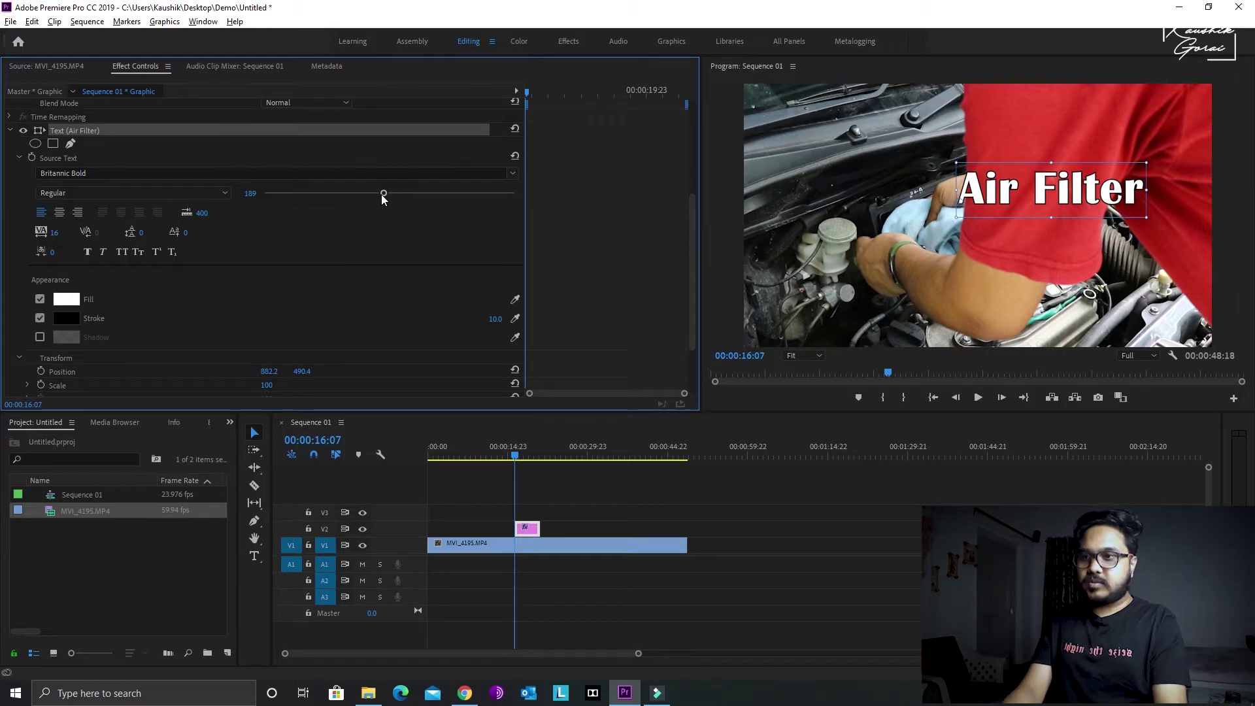
scroll(266, 299, down, 3)
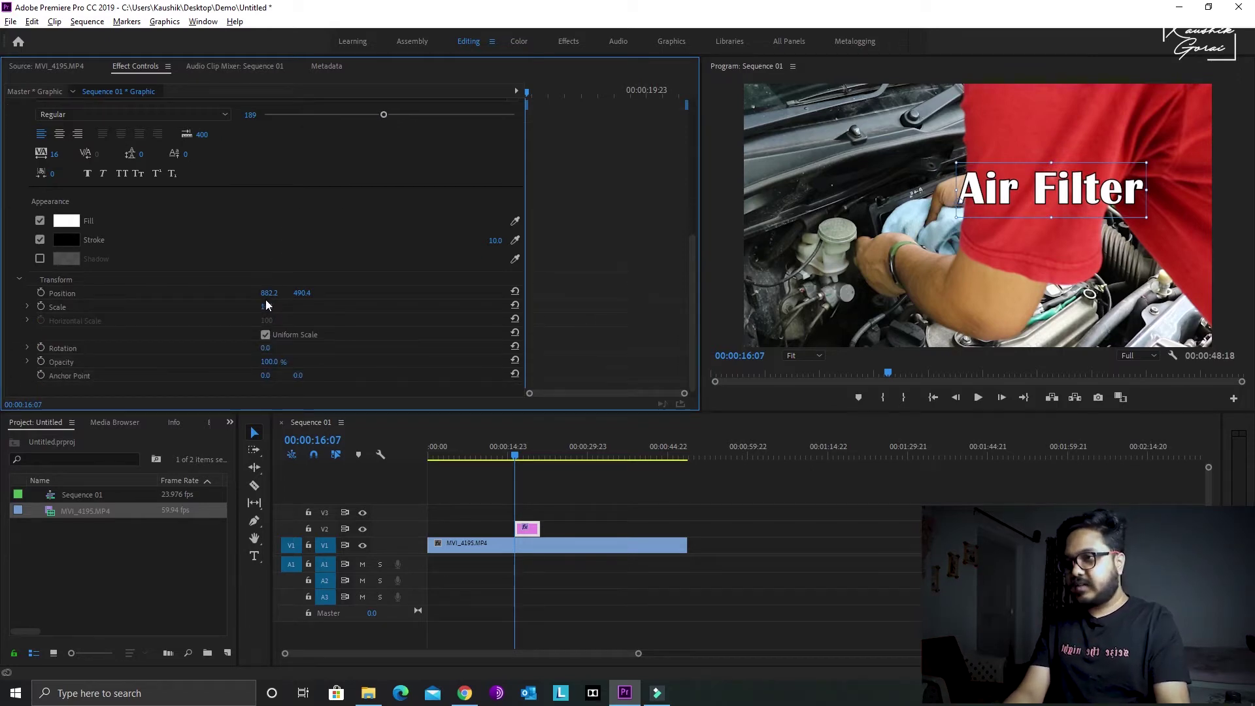
click(39, 259)
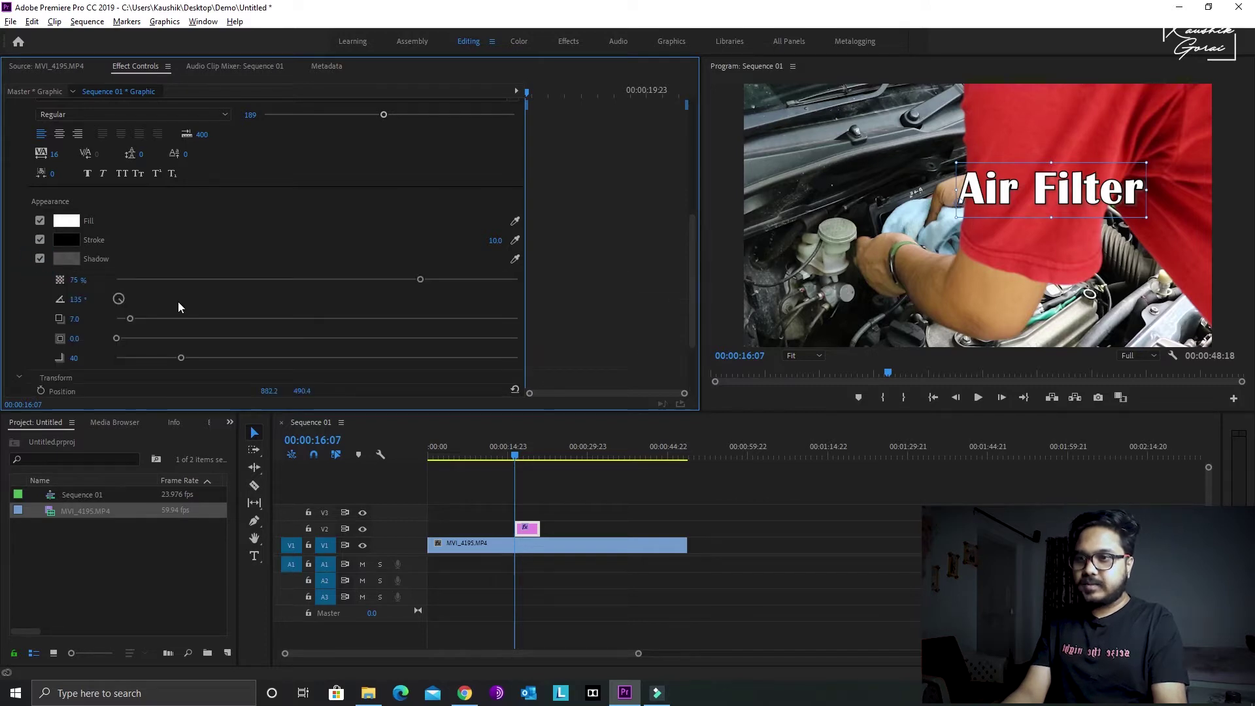
Set the shadow distance to 22.8 and shadow size to 3.7.
scroll(179, 307, down, 3)
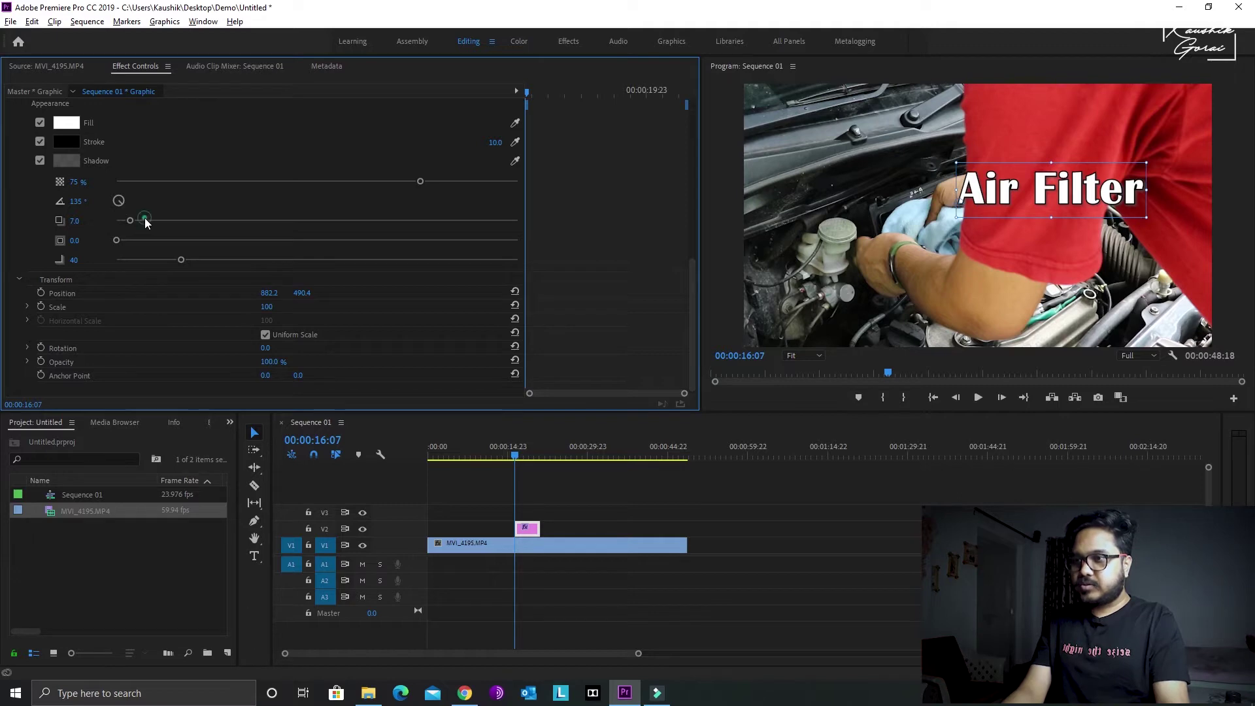
drag(160, 221, 161, 223)
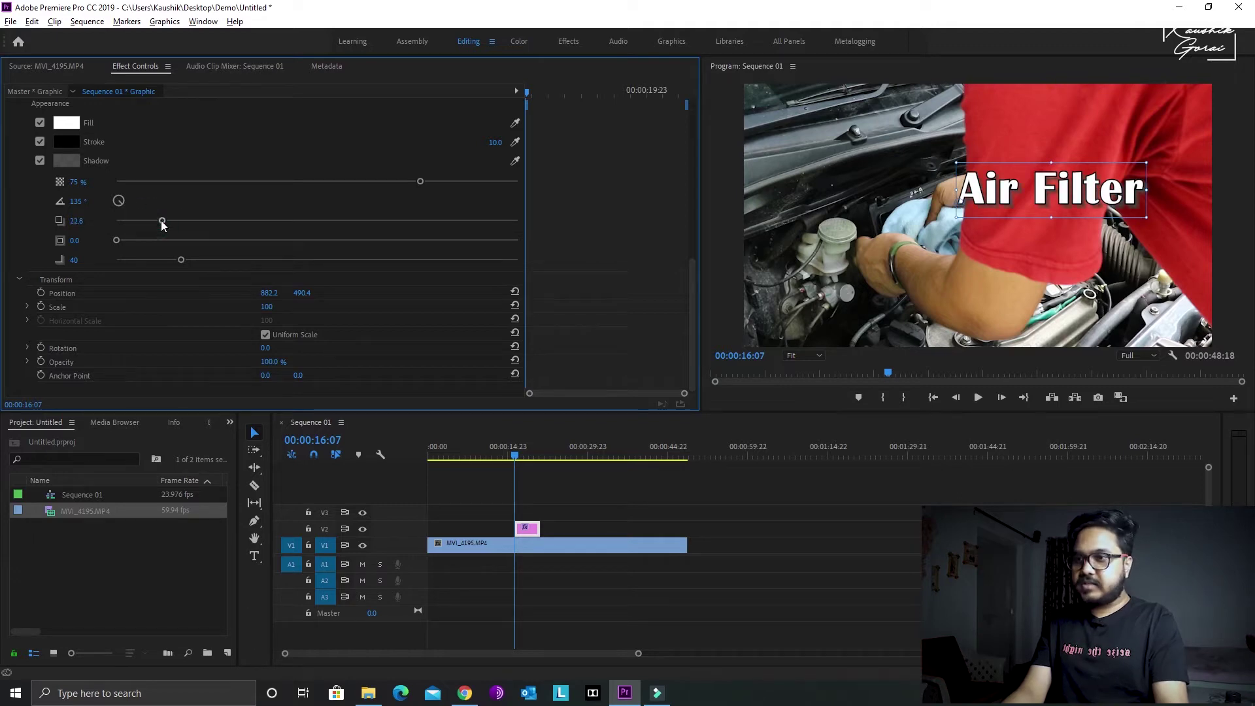
click(133, 240)
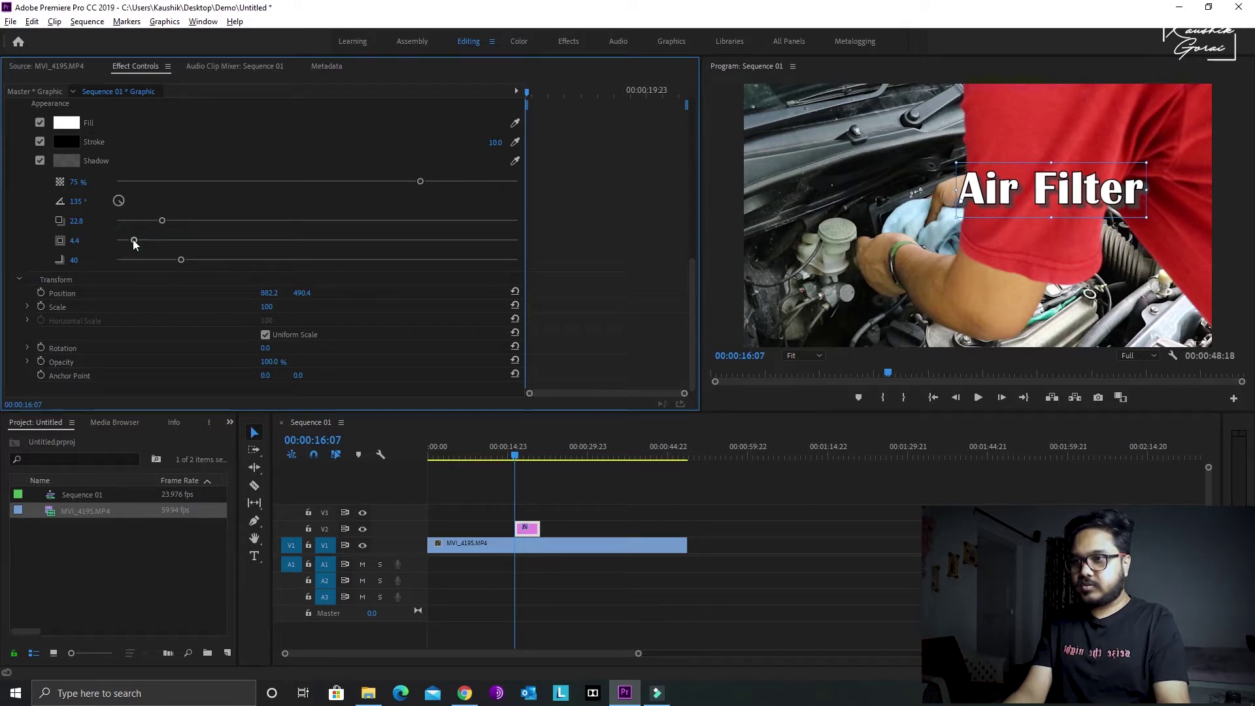
click(144, 241)
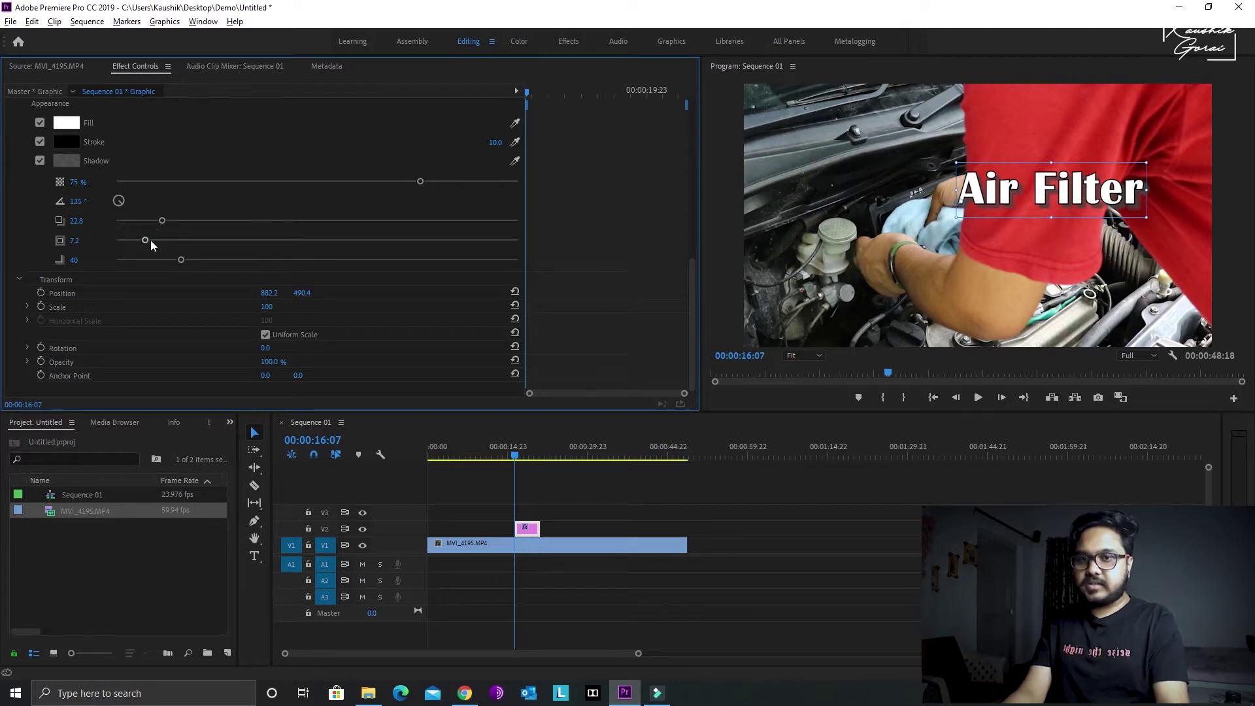
click(162, 241)
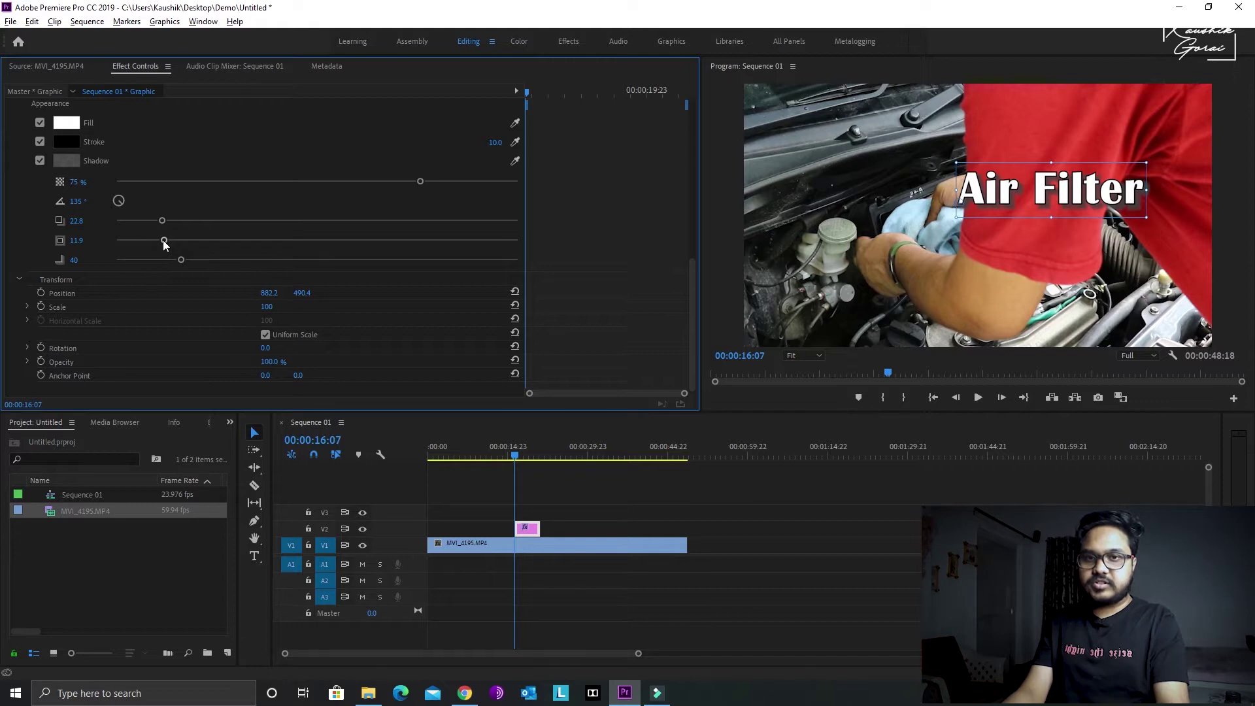
click(131, 241)
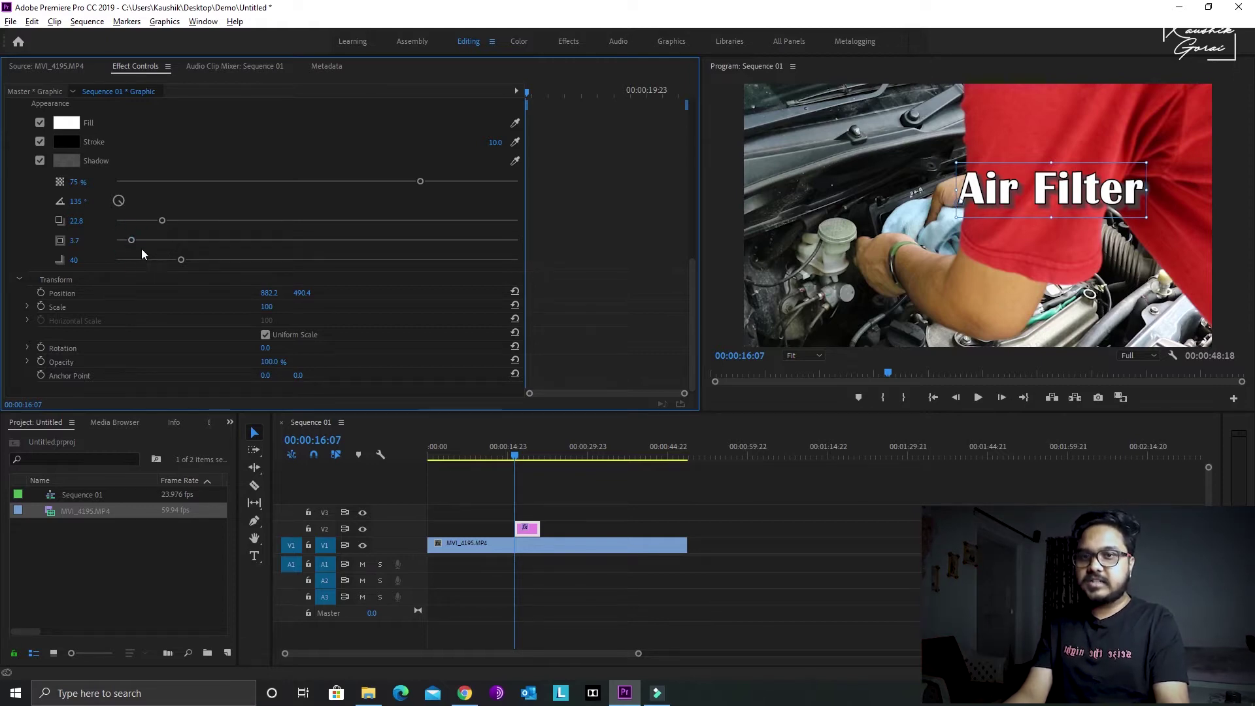
Set the shadow blur to 44 and shadow opacity to 39%.
drag(181, 260, 161, 260)
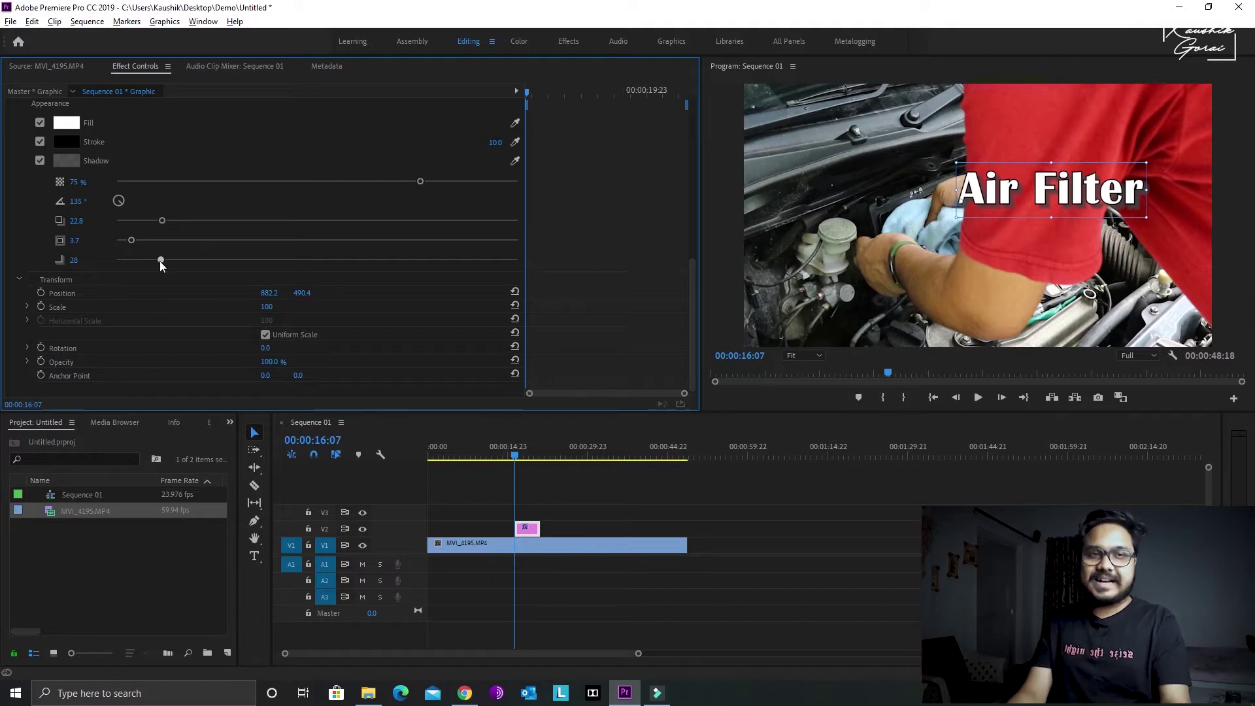
drag(159, 260, 24, 248)
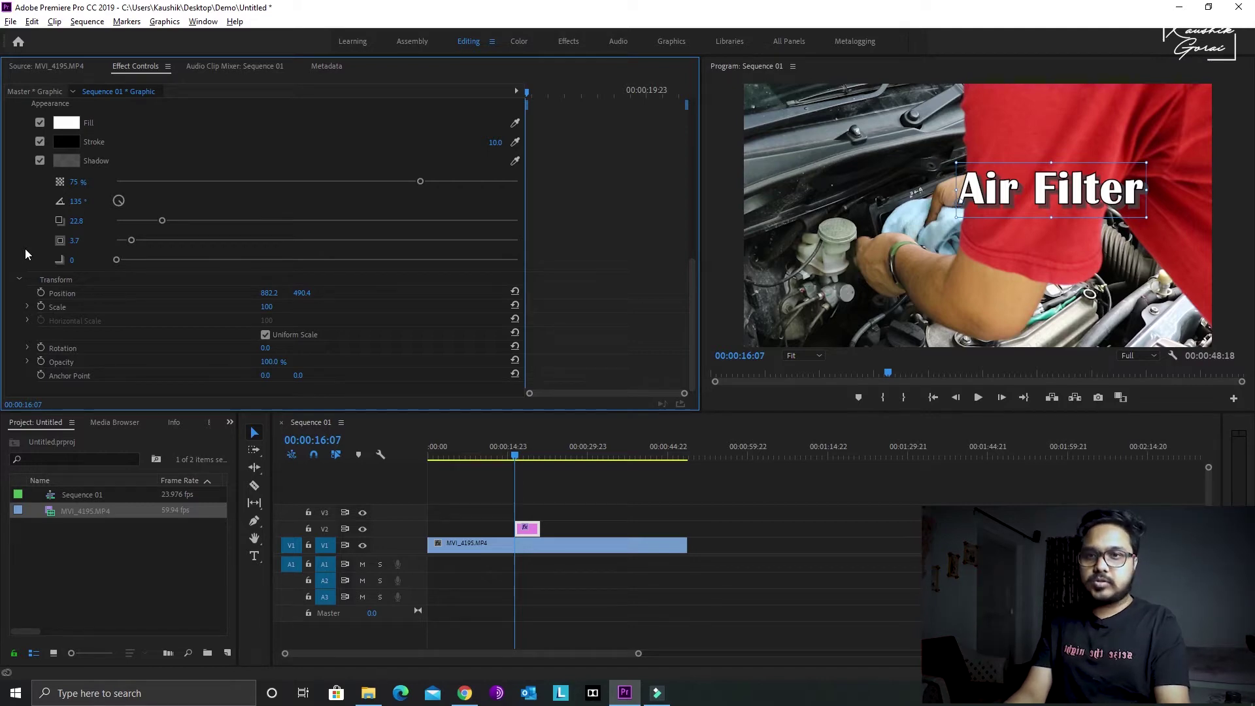
click(117, 260)
drag(129, 260, 338, 260)
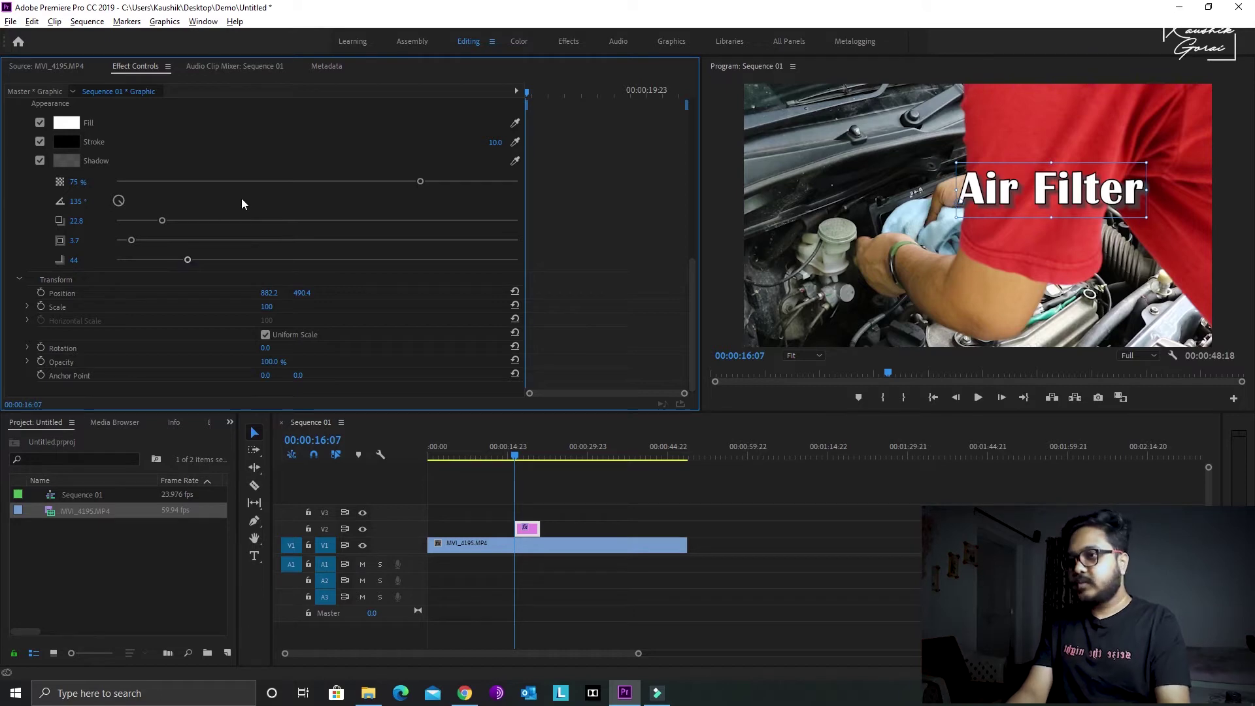
click(420, 183)
mouse_move(446, 193)
mouse_down()
mouse_move(549, 205)
mouse_move(272, 216)
mouse_up()
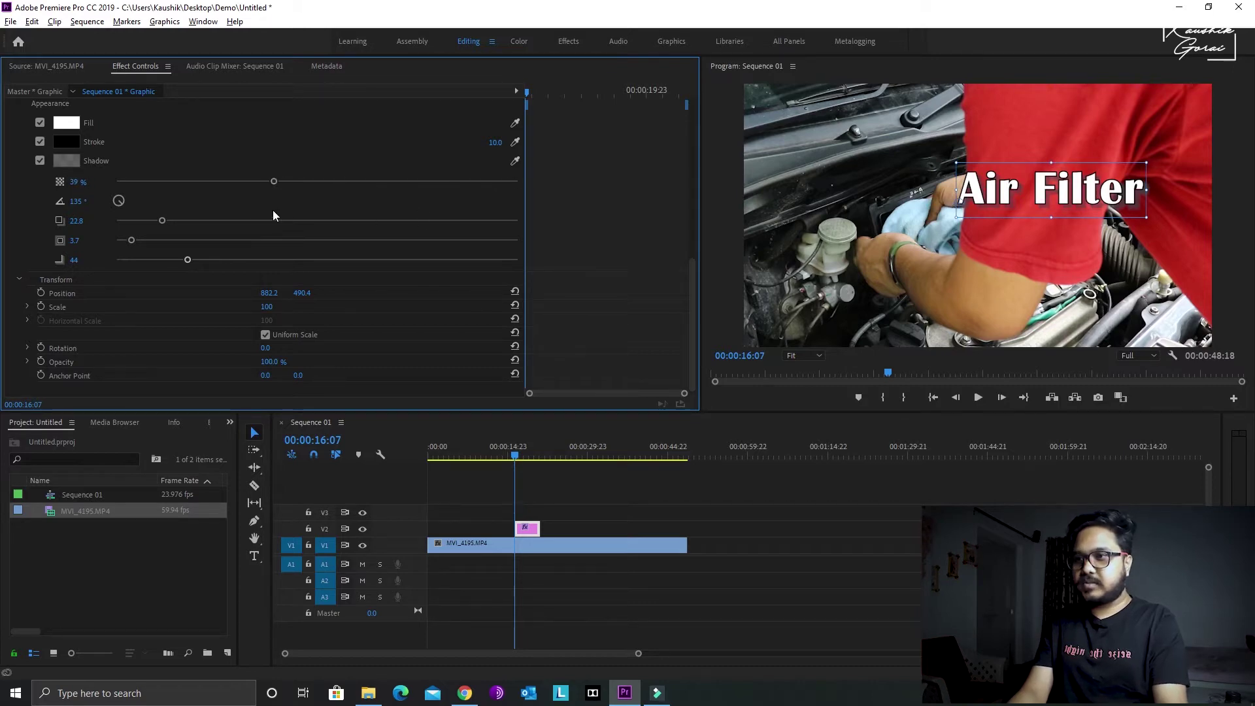
Set the shadow colour to pure black (000000).
click(68, 163)
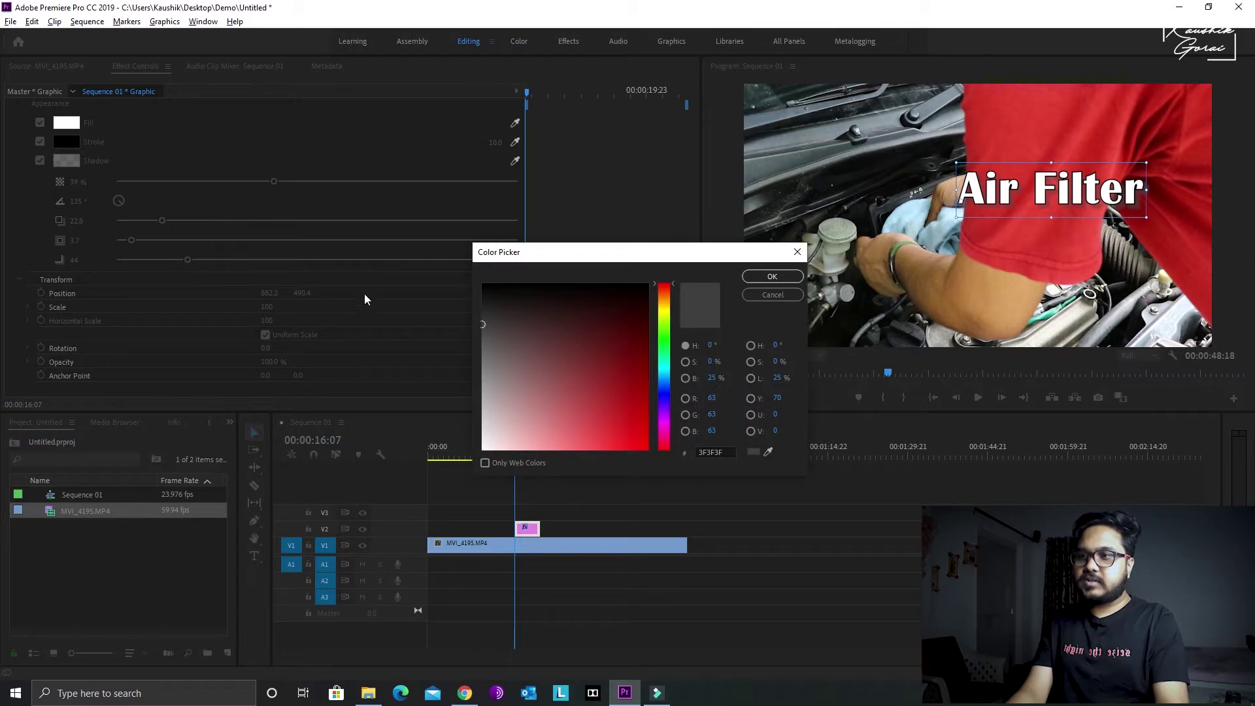
drag(510, 310, 461, 276)
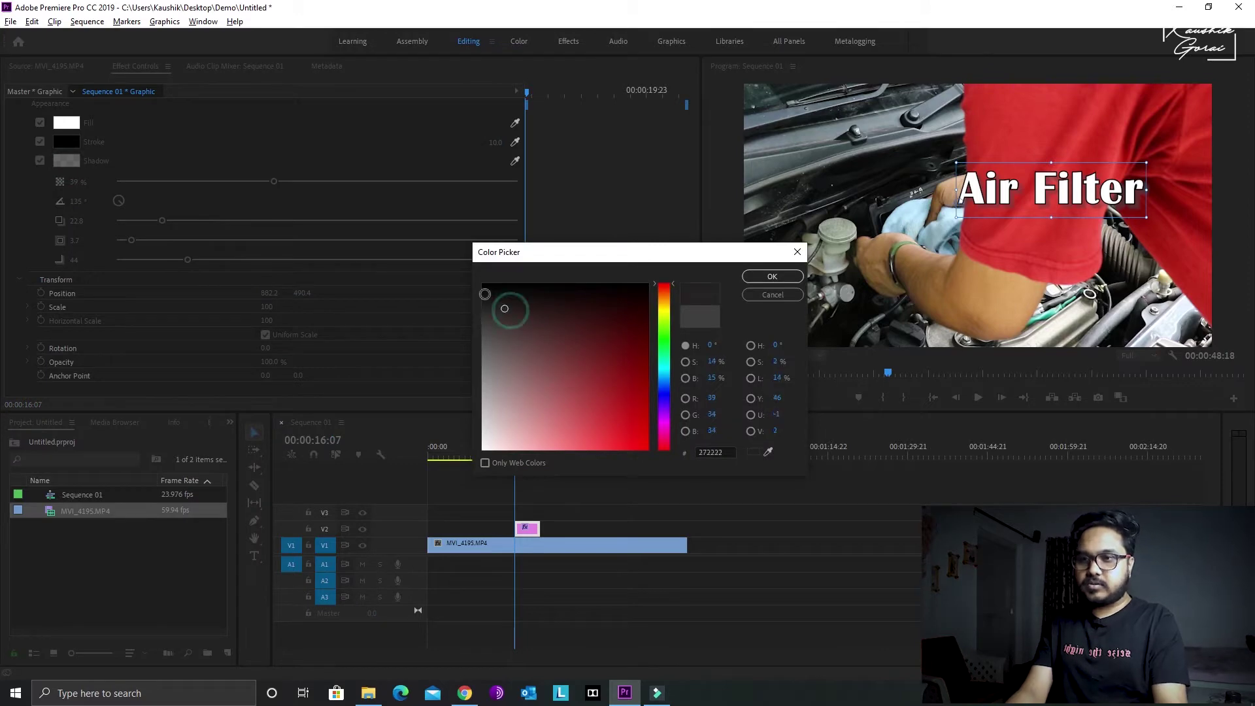
click(772, 277)
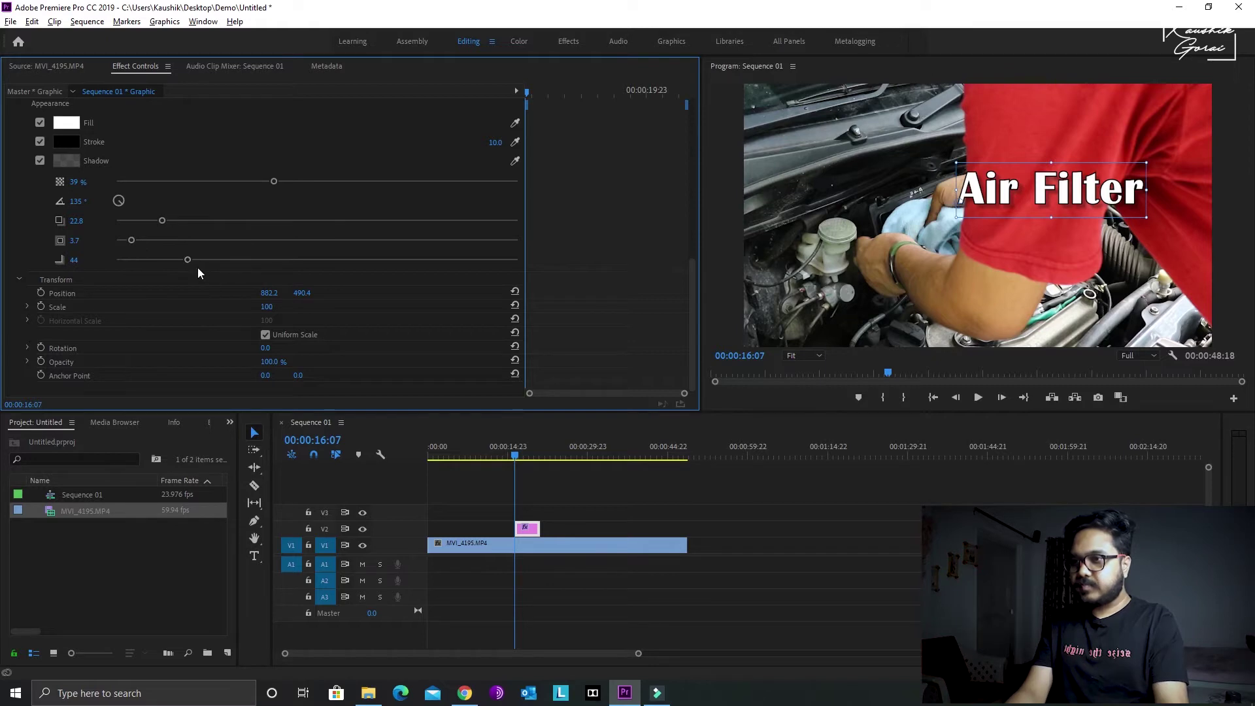
Set the shadow size to 22.0 and blur to 50.
drag(130, 240, 202, 246)
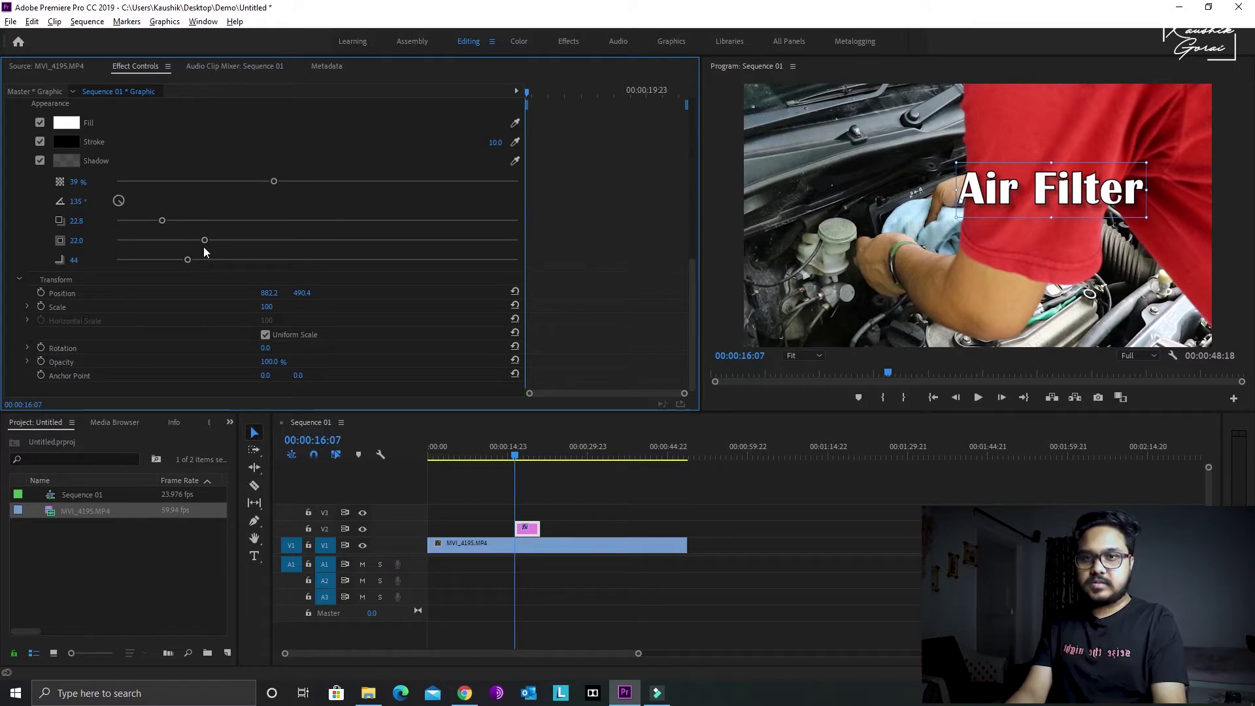
drag(177, 258, 164, 260)
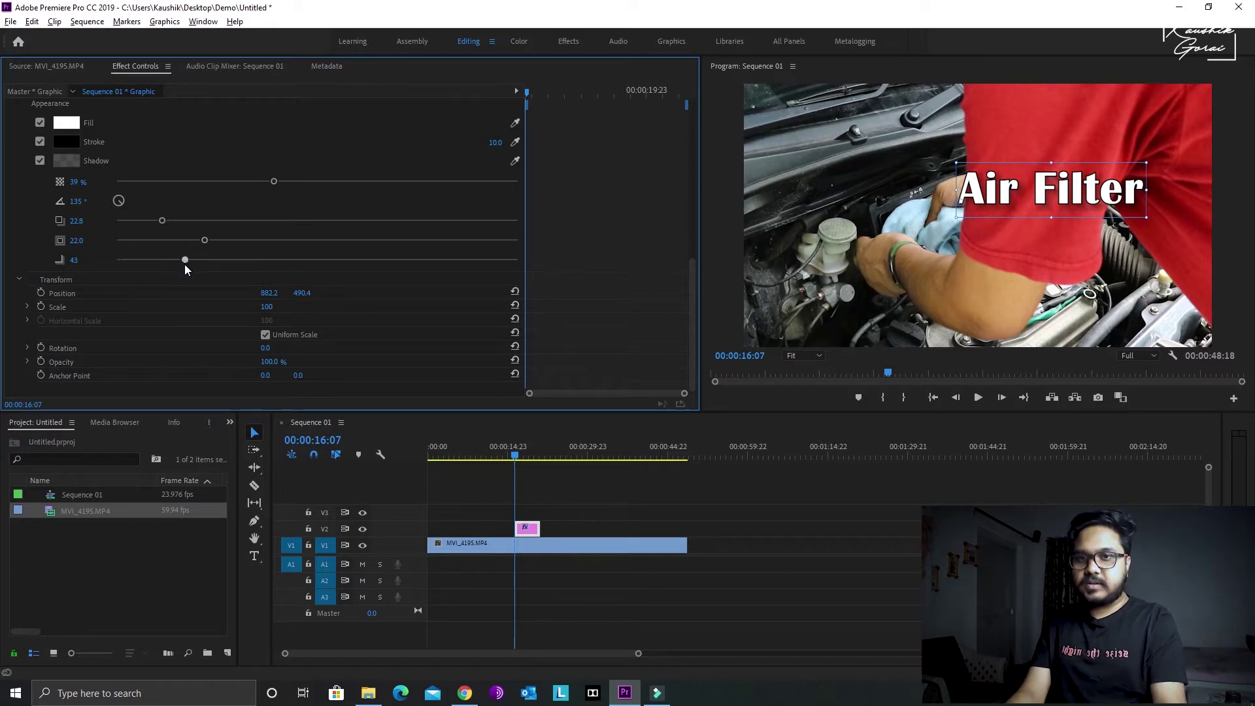
drag(191, 271, 195, 267)
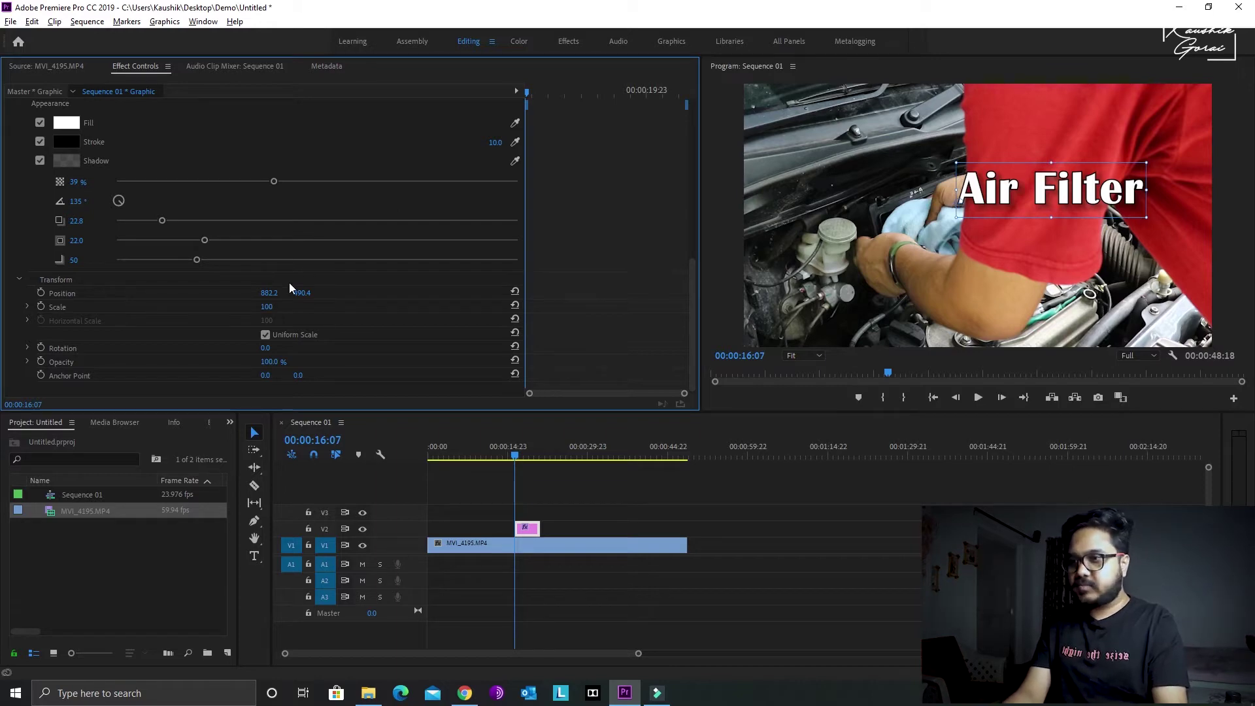
scroll(289, 285, up, 1)
scroll(289, 282, up, 1)
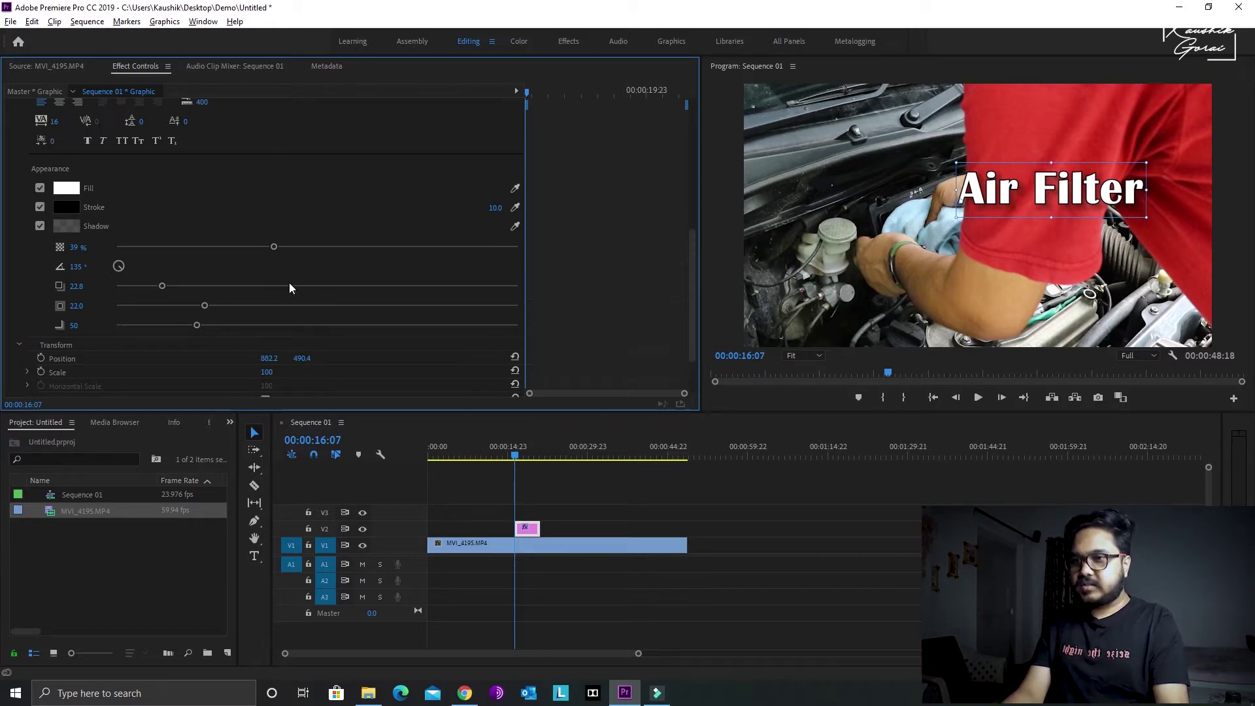
scroll(289, 282, down, 2)
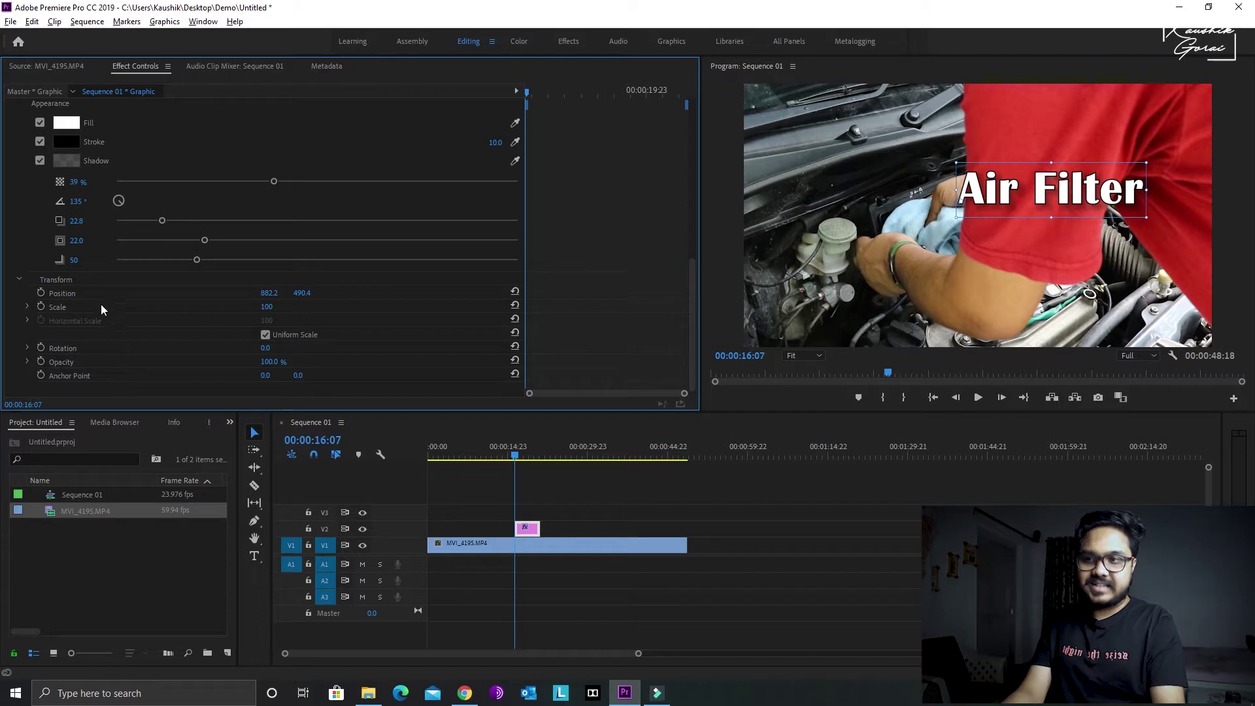
scroll(129, 330, up, 3)
scroll(128, 330, up, 3)
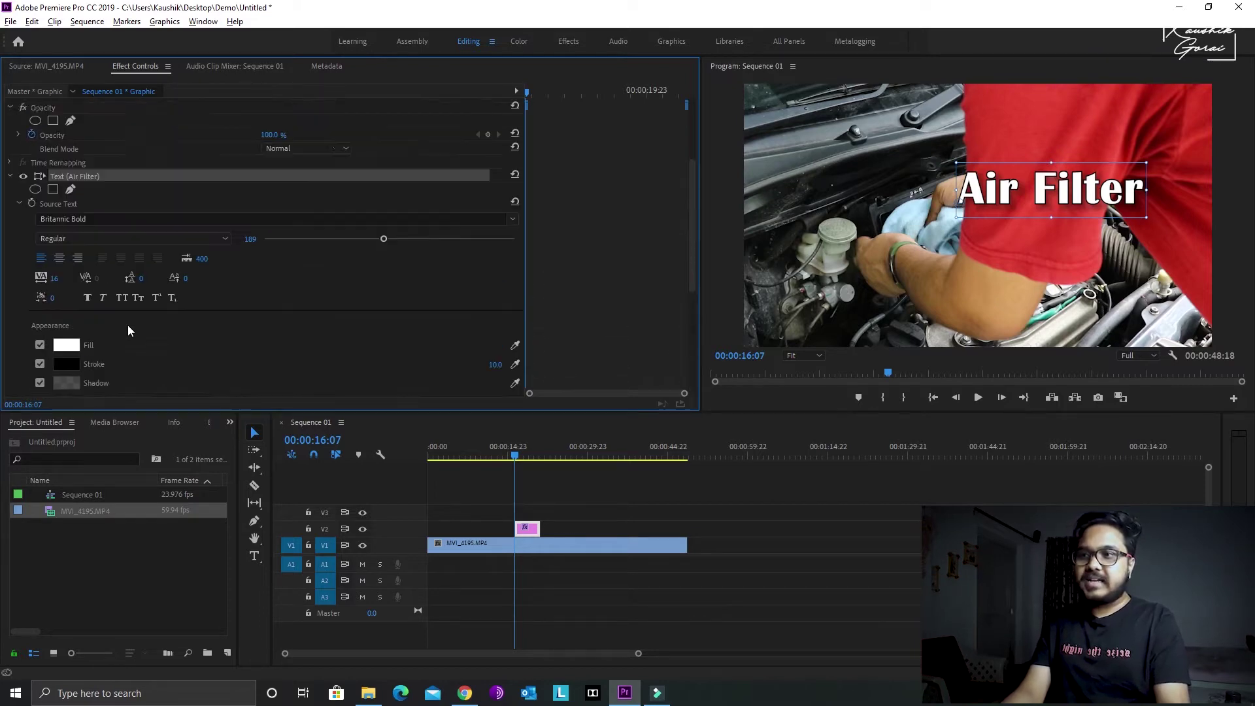
scroll(129, 330, up, 3)
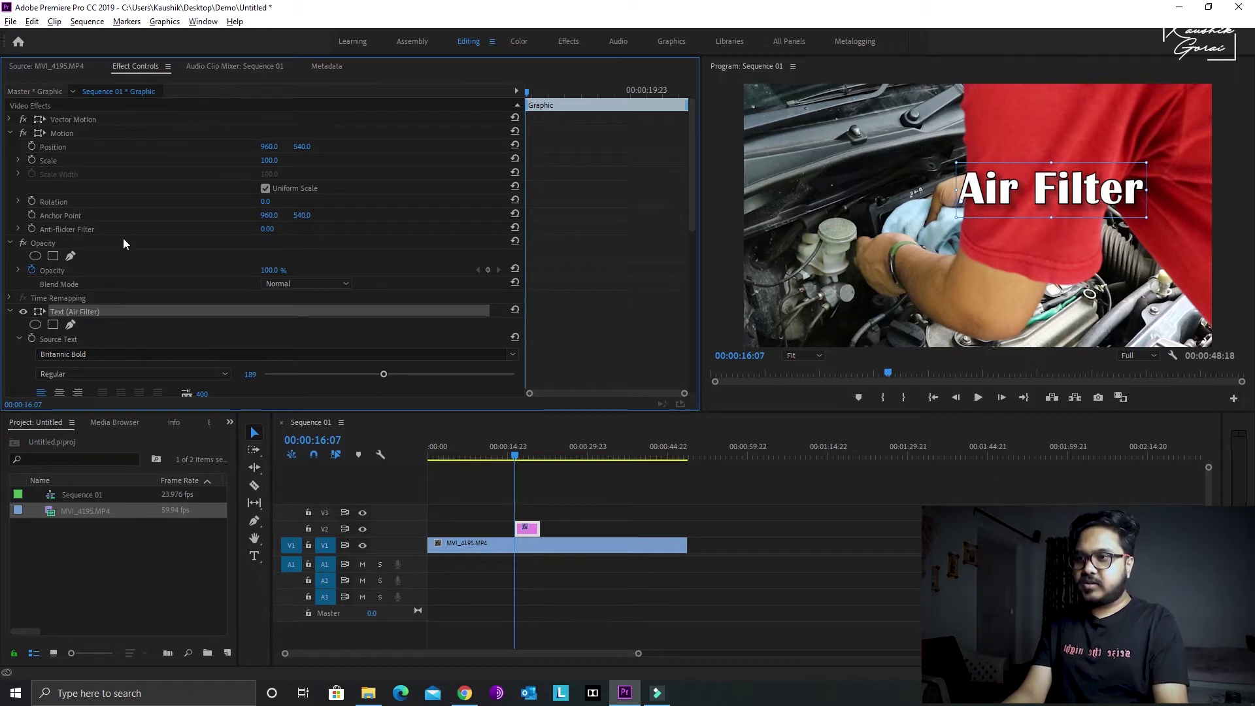
scroll(131, 242, down, 5)
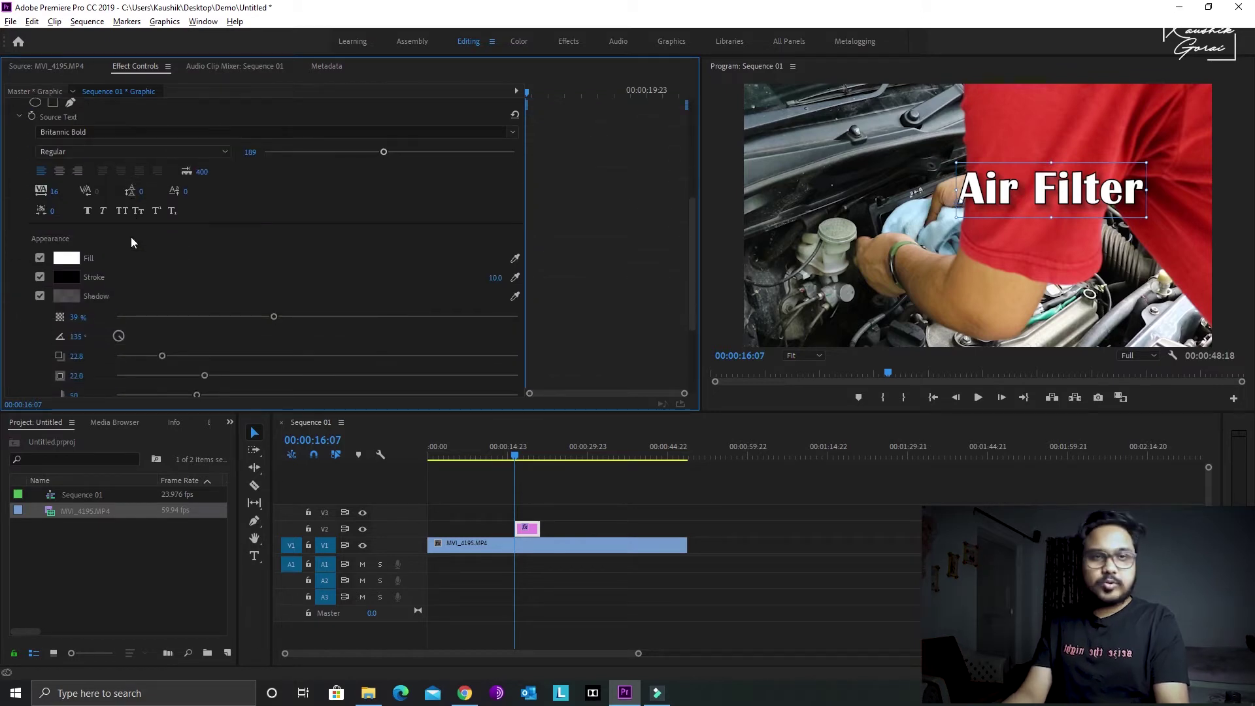
scroll(131, 242, down, 4)
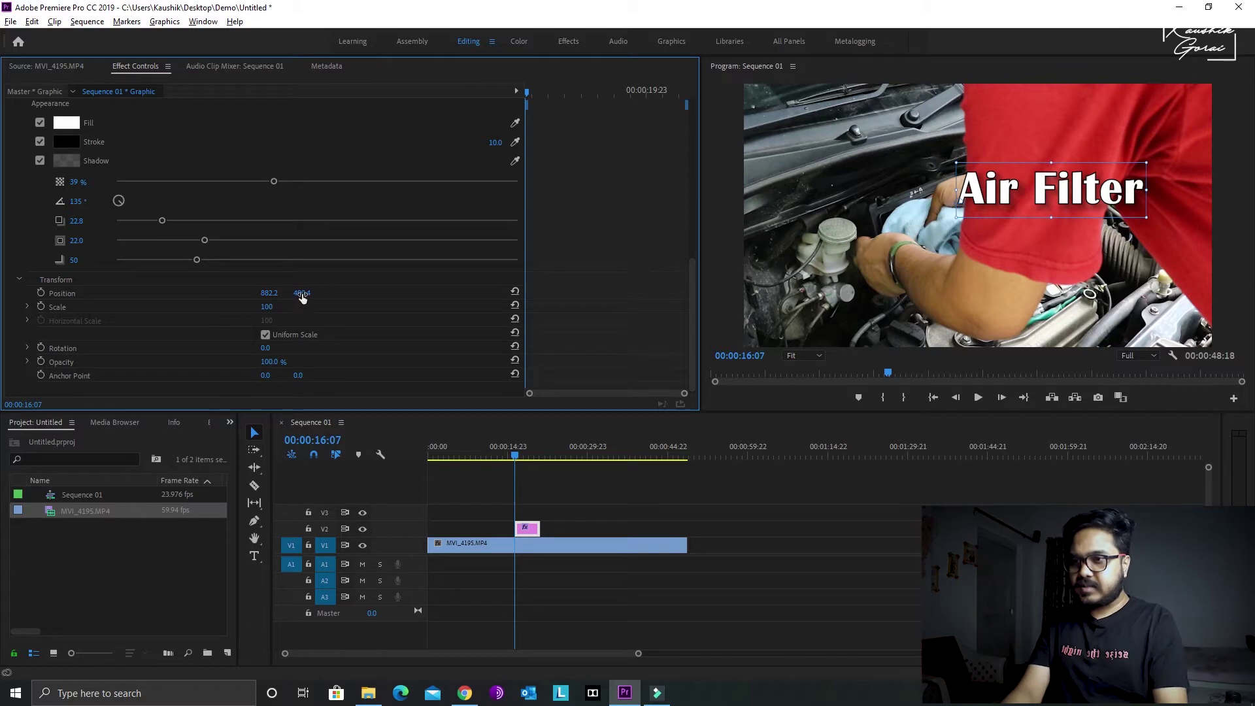
drag(311, 296, 315, 293)
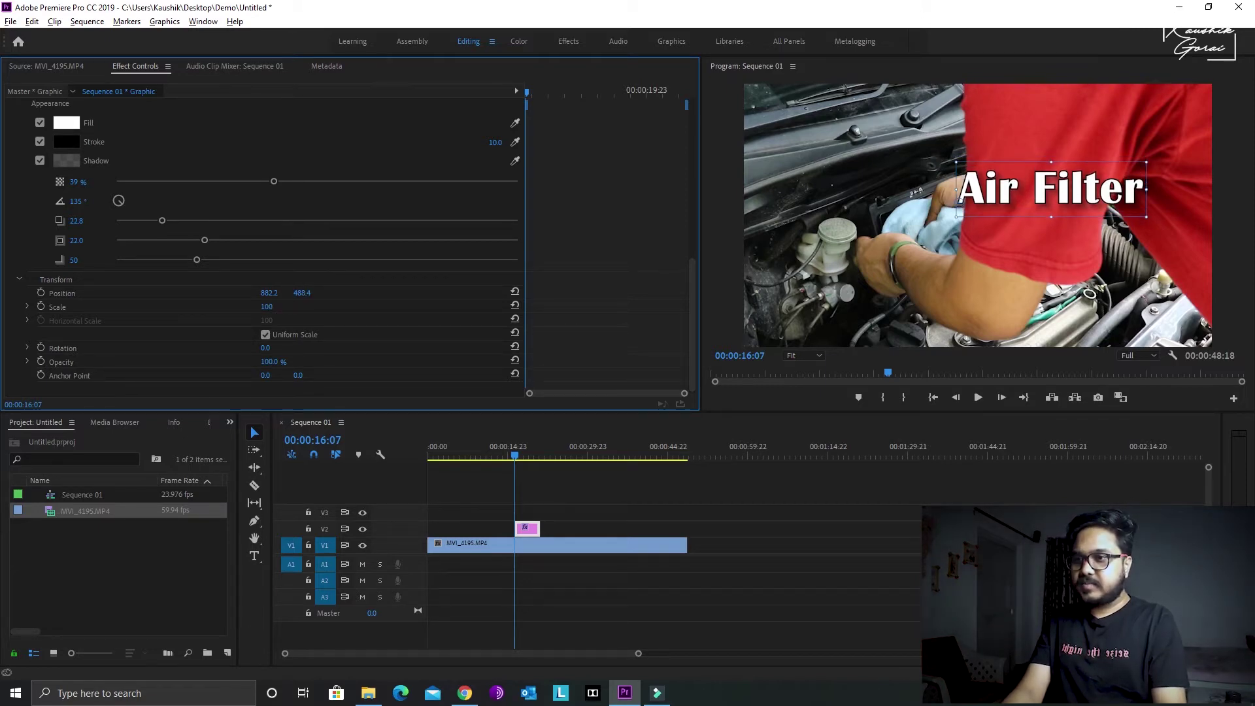
Place the title lower-left at Position 601.7, 977.1 and enable Position keyframing.
drag(302, 293, 340, 292)
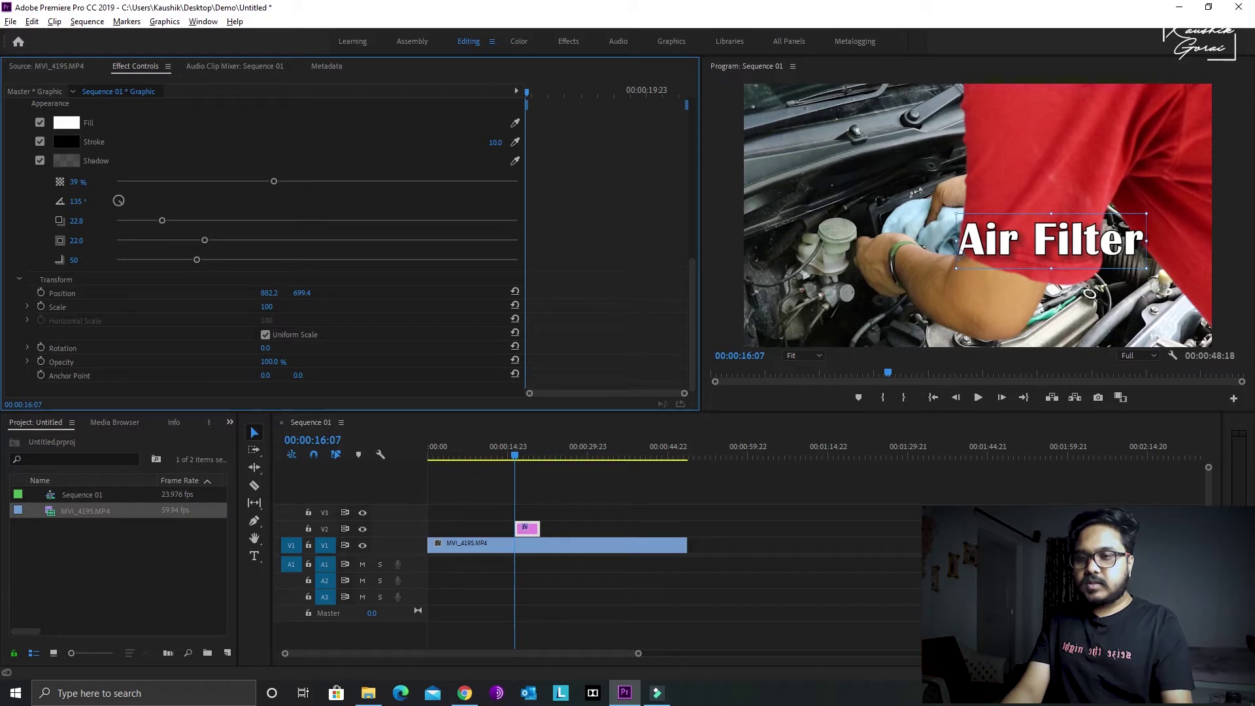
drag(302, 293, 281, 293)
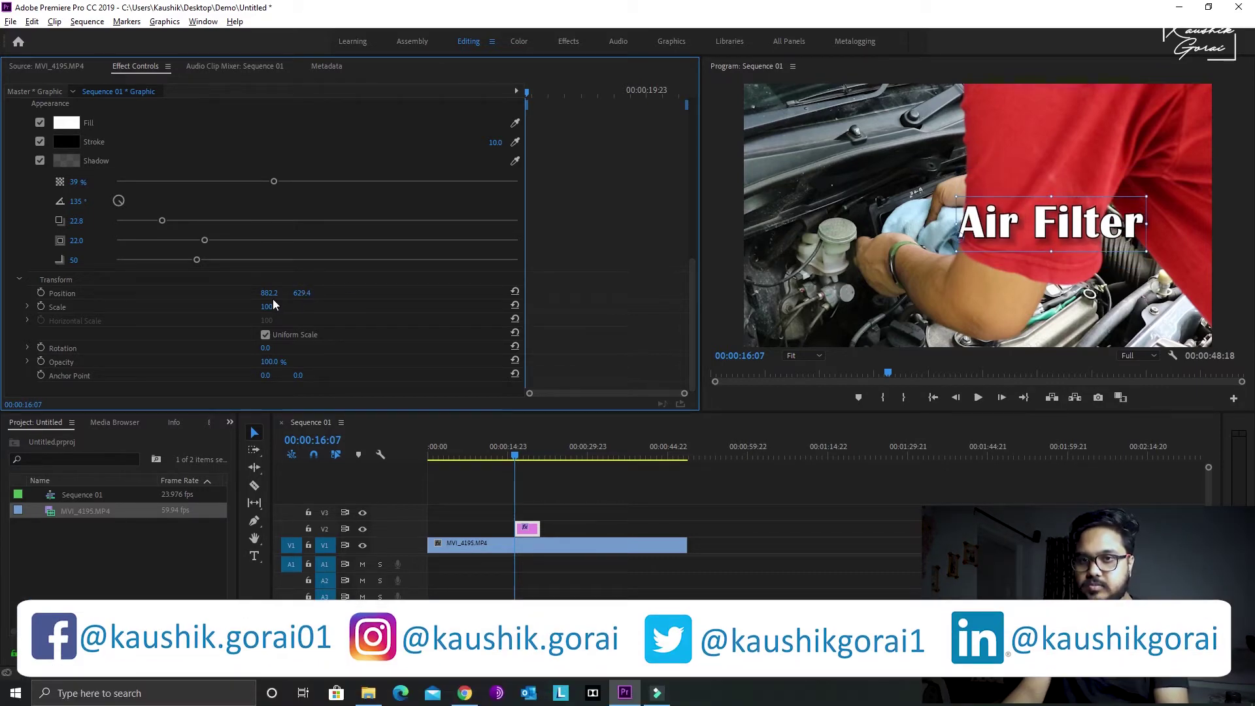
mouse_move(1075, 230)
mouse_down()
mouse_move(1013, 274)
mouse_move(1005, 309)
mouse_up()
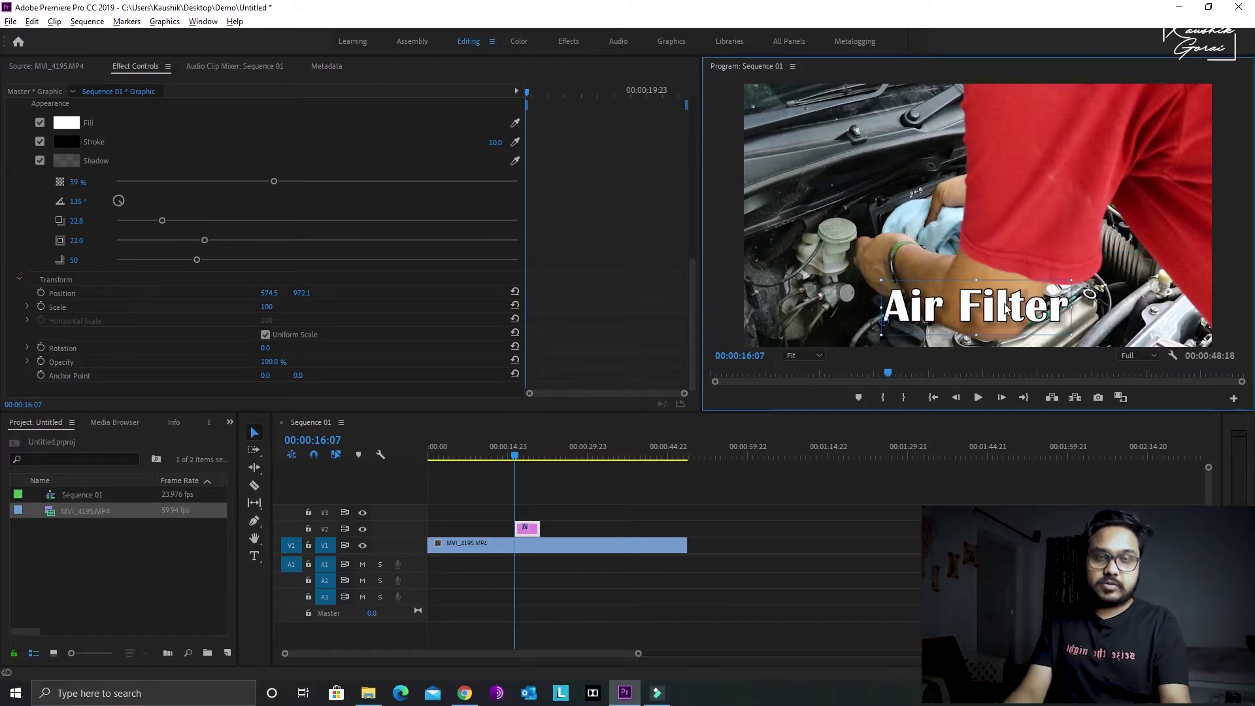
drag(1005, 309, 1010, 309)
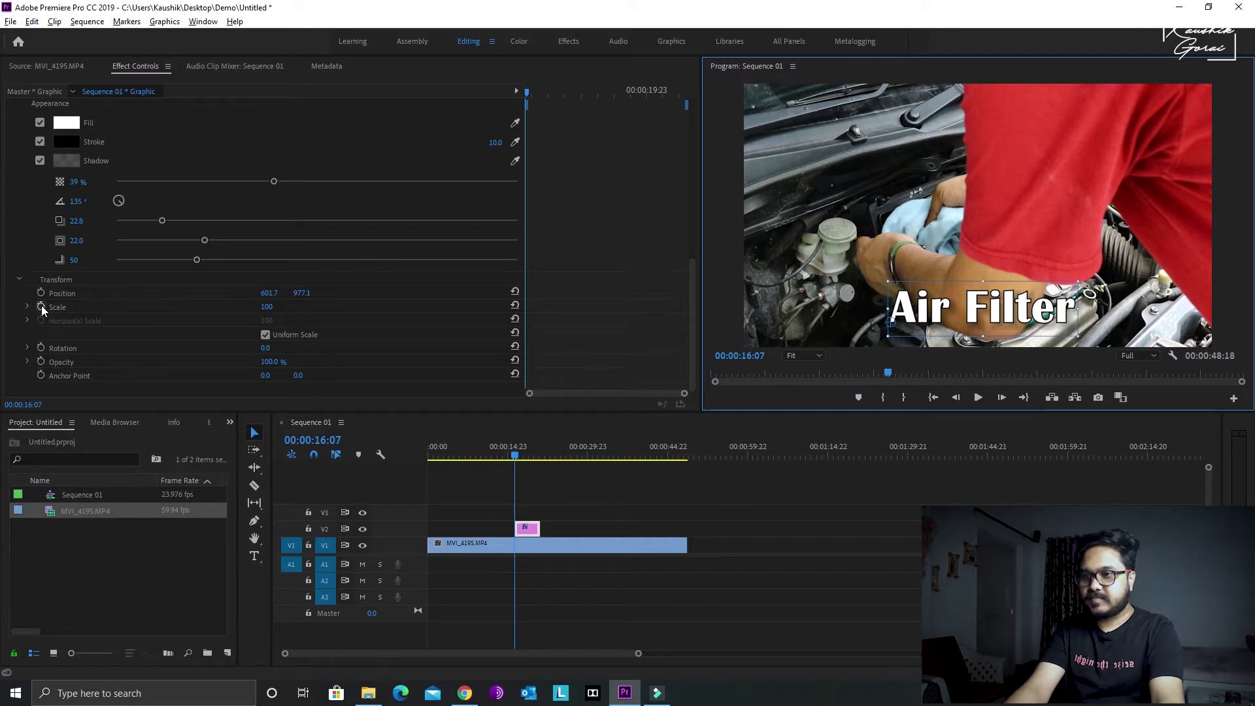
click(40, 293)
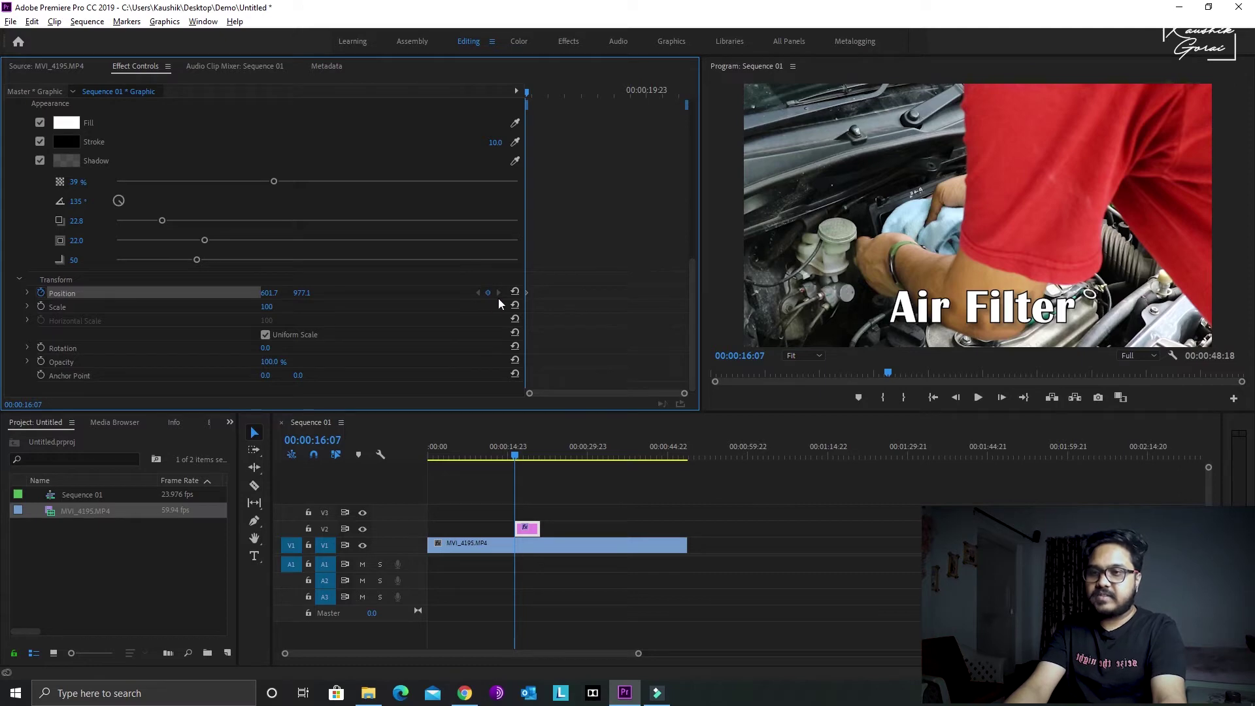
Set the first keyframe's Position Y to 1221.1, pushing the title below the frame.
click(295, 293)
drag(295, 293, 296, 293)
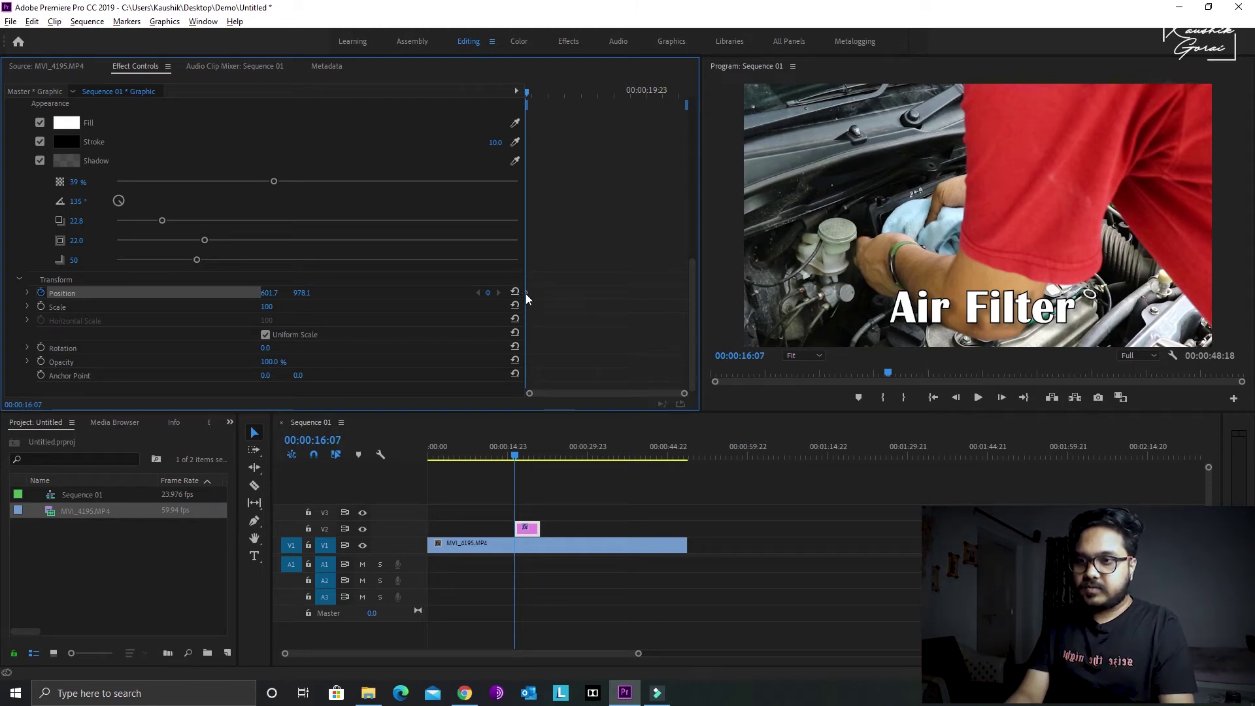
key(Up)
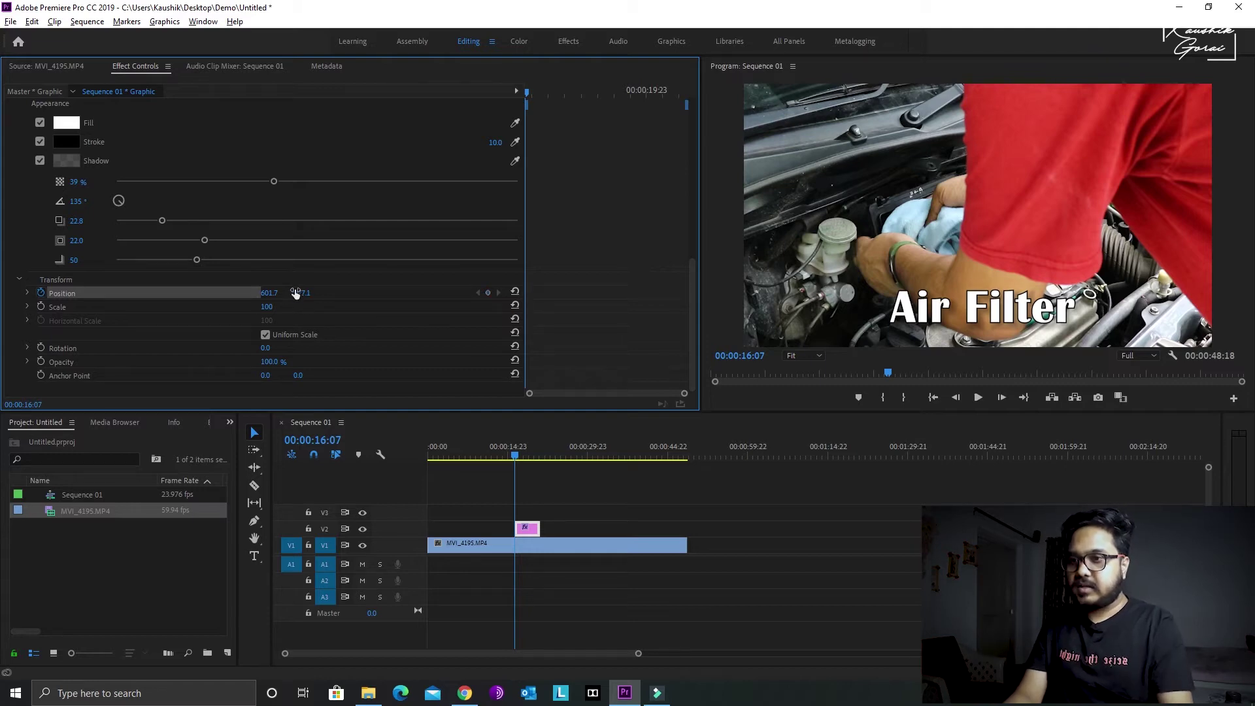
click(300, 293)
drag(300, 293, 453, 293)
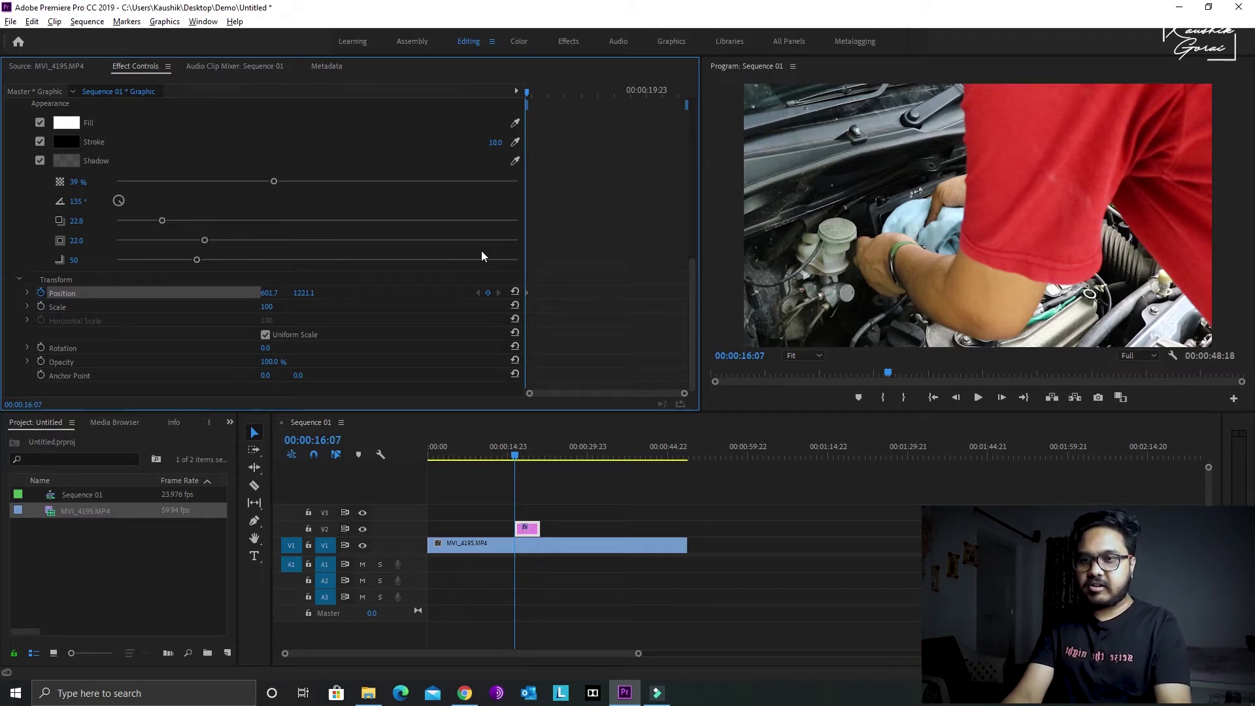
key(shift+Right)
key(shift+Right)
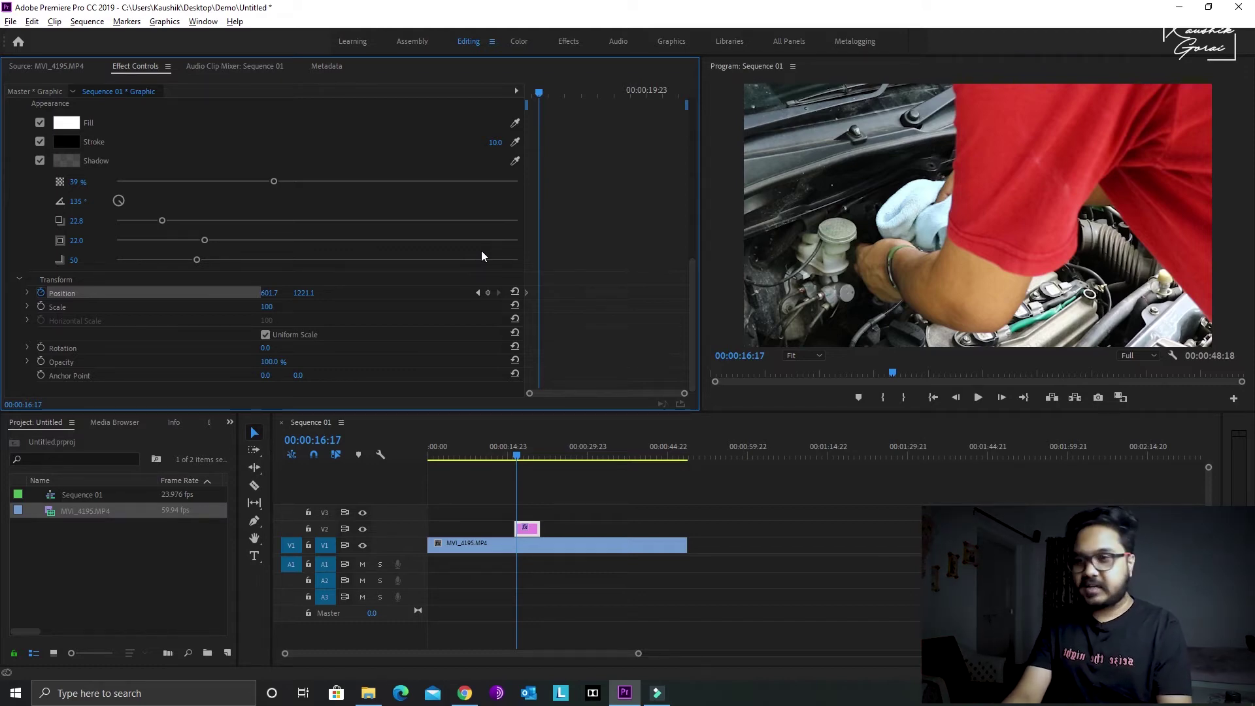
Add a second keyframe at 00:00:16:17 with Position Y about 1041.1.
click(304, 293)
drag(304, 292, 187, 293)
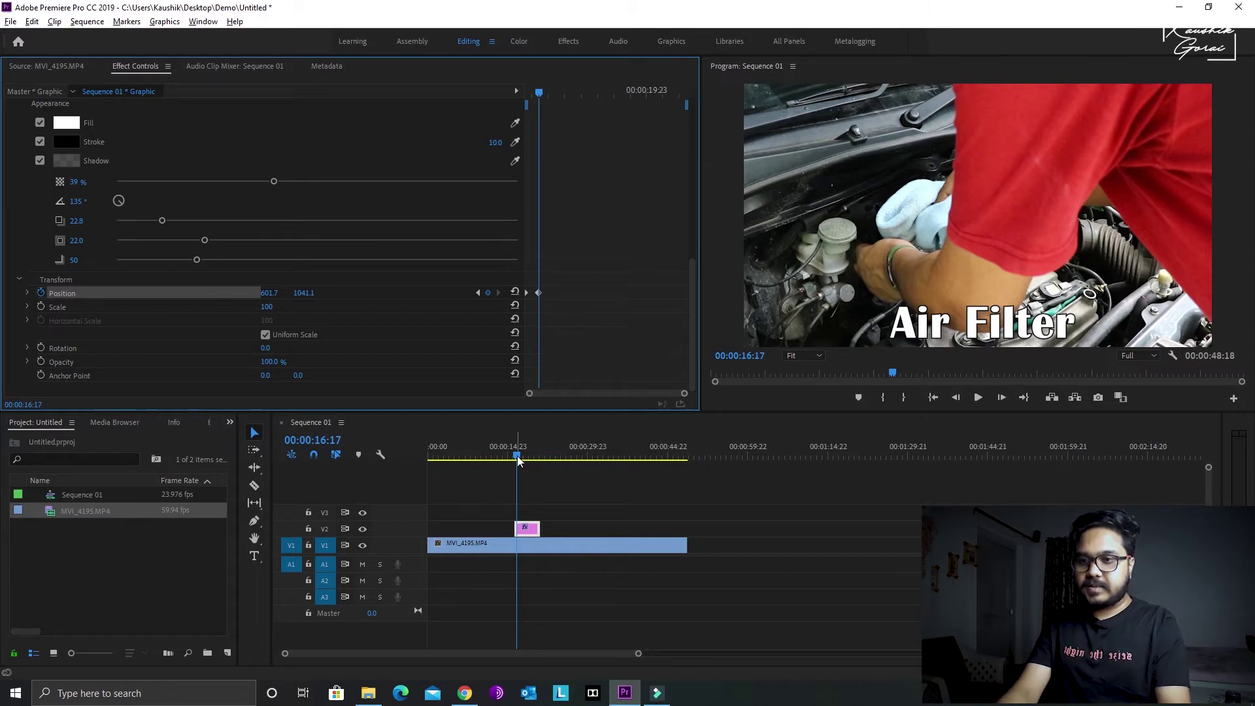
drag(517, 456, 515, 457)
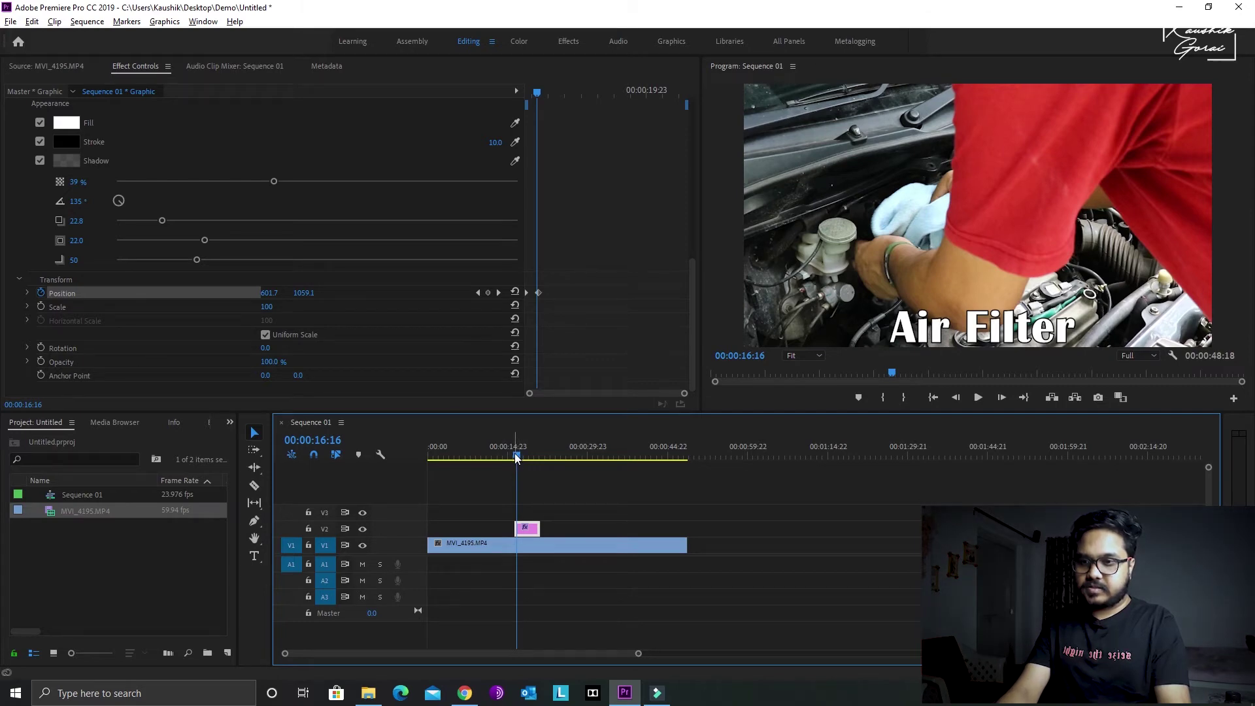
drag(516, 457, 517, 459)
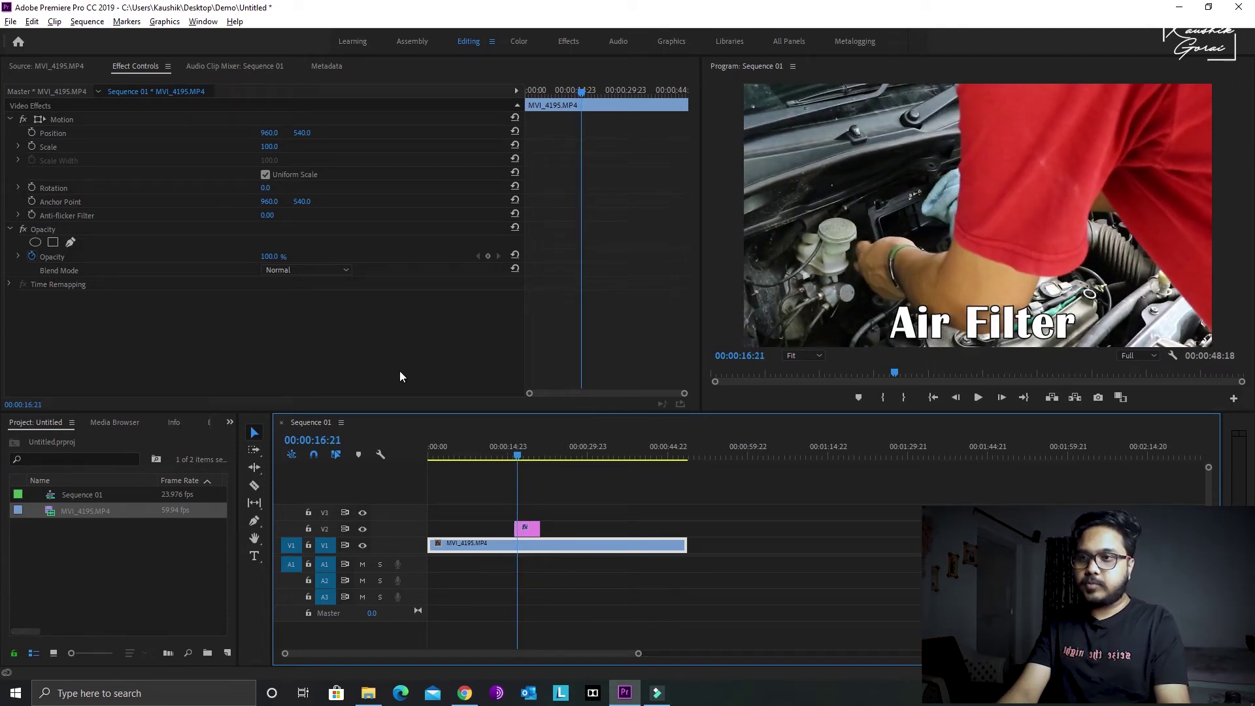
click(531, 528)
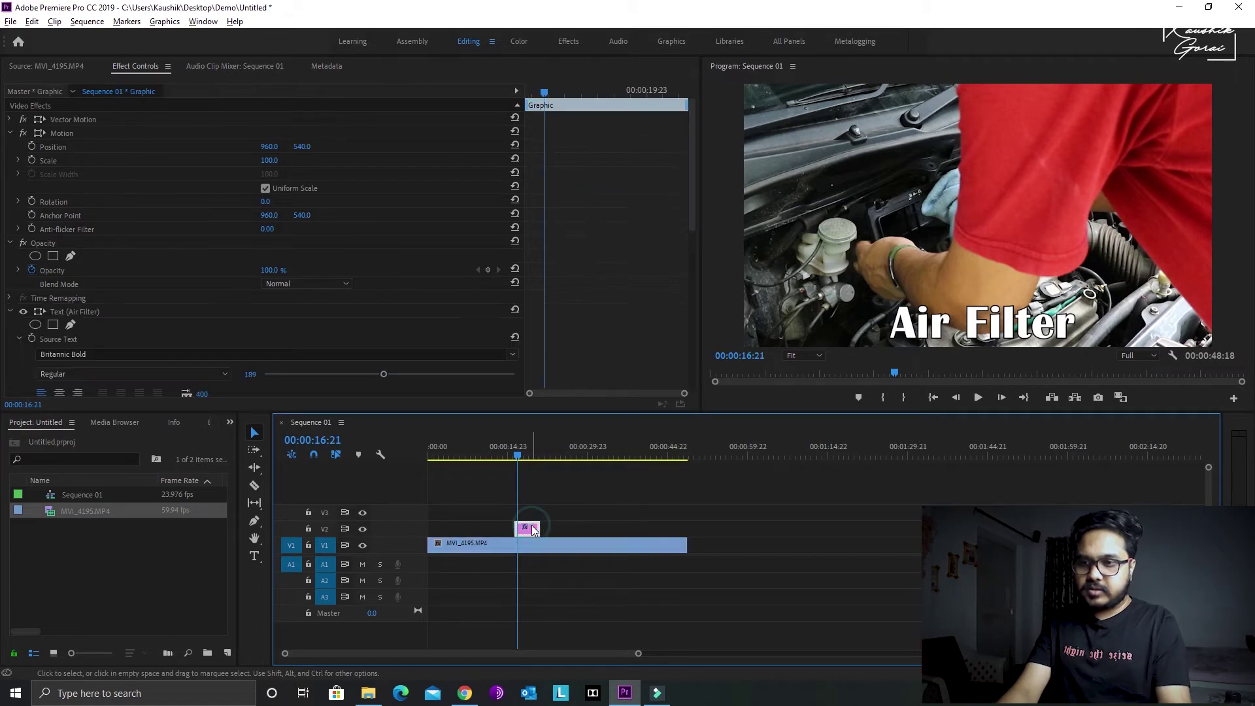
Set the title's Opacity to 0% and add a keyframe near the title's start.
scroll(352, 327, down, 3)
scroll(352, 327, down, 3)
scroll(352, 327, down, 3)
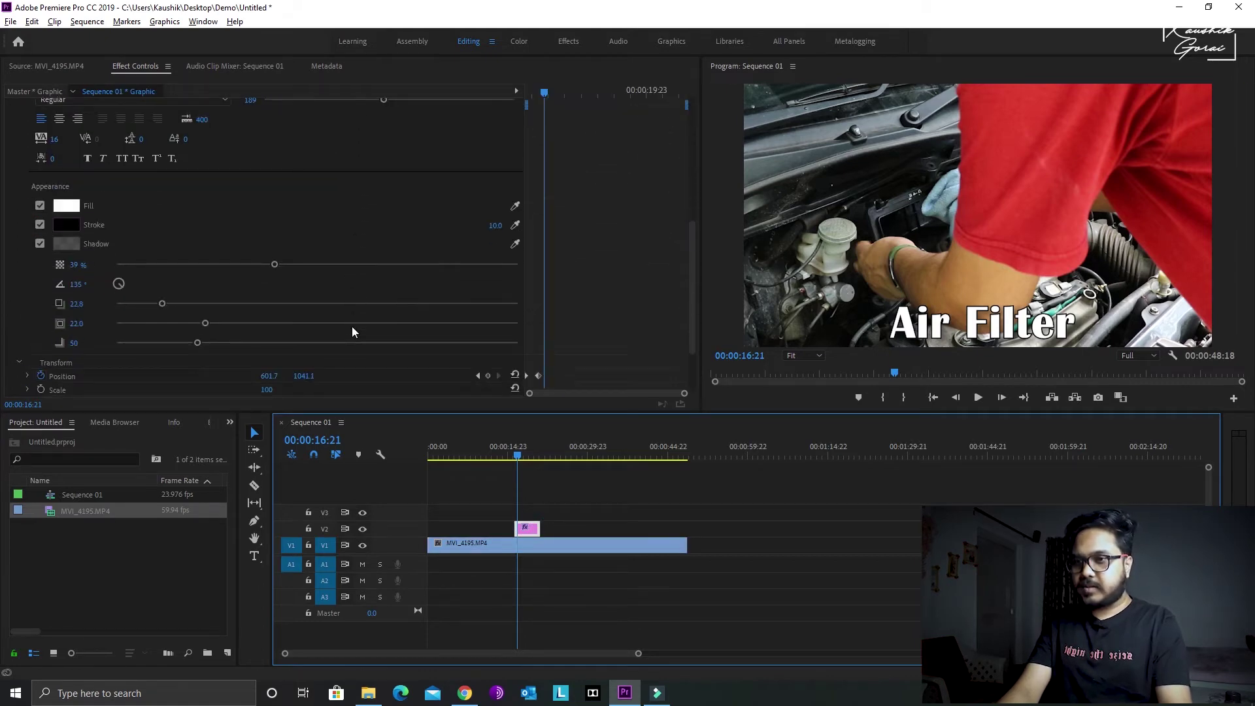
scroll(352, 332, down, 3)
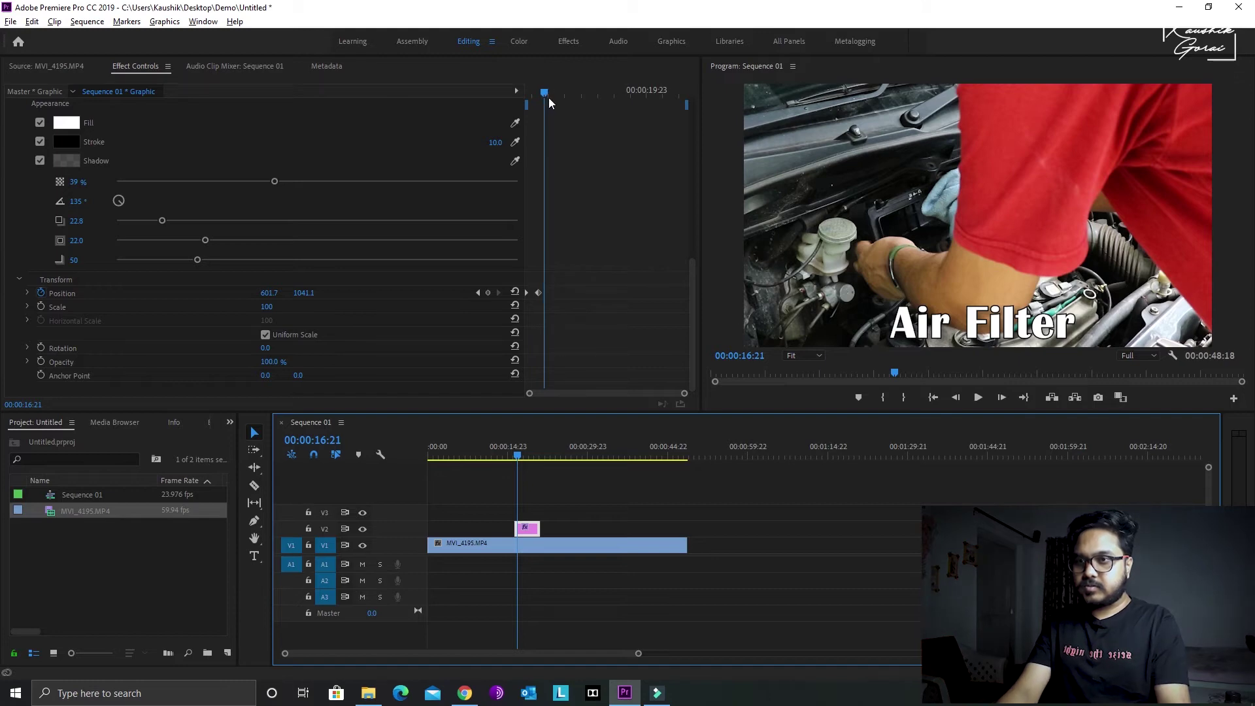
drag(684, 393, 624, 392)
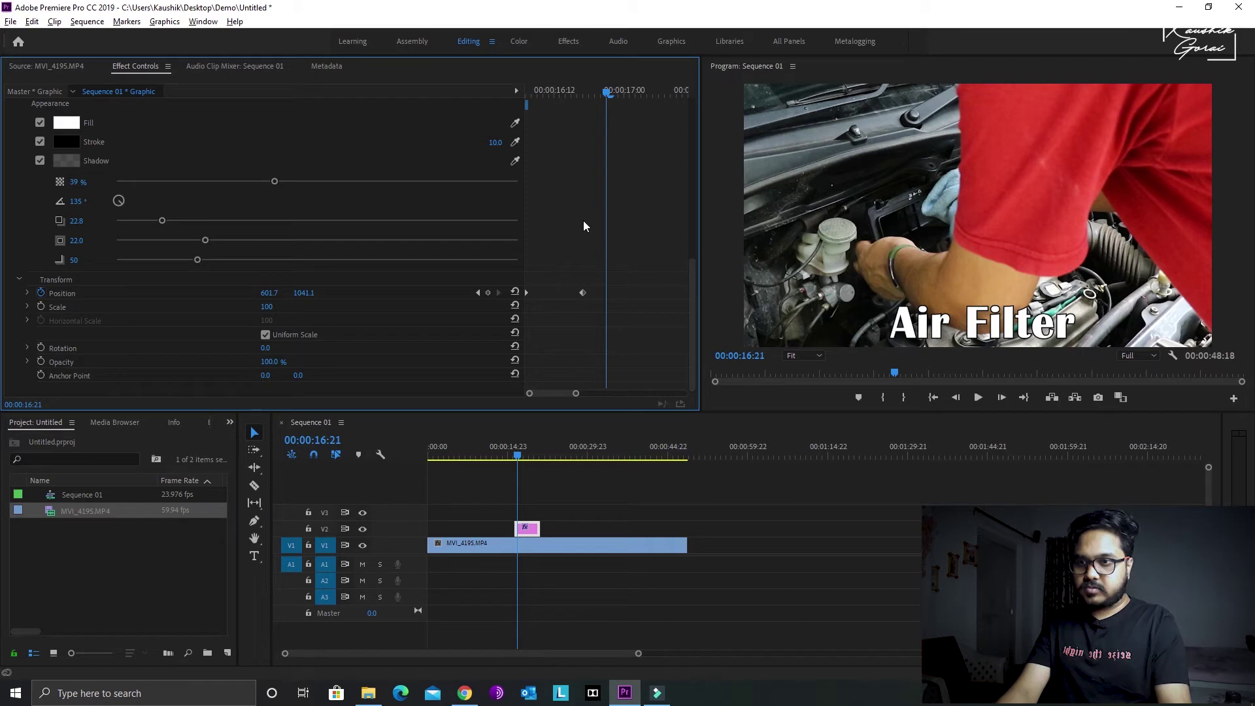
mouse_move(606, 92)
mouse_down()
mouse_move(532, 113)
mouse_move(553, 121)
mouse_up()
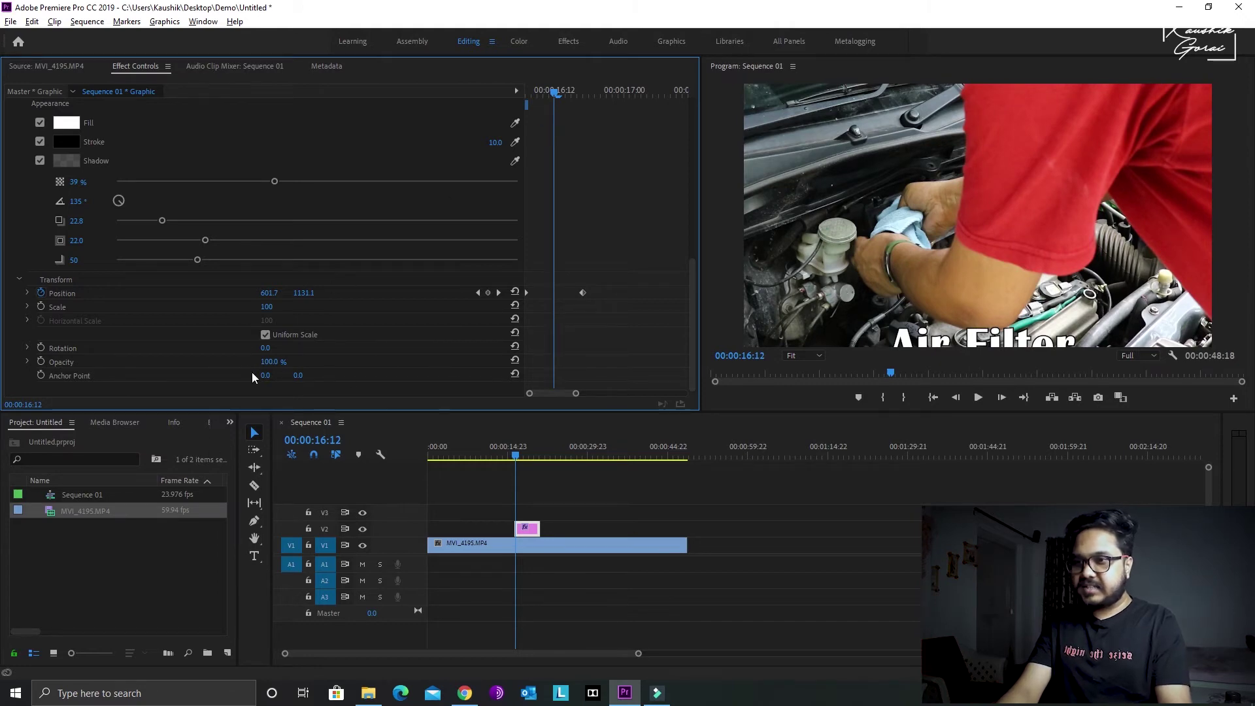
drag(274, 363, 196, 364)
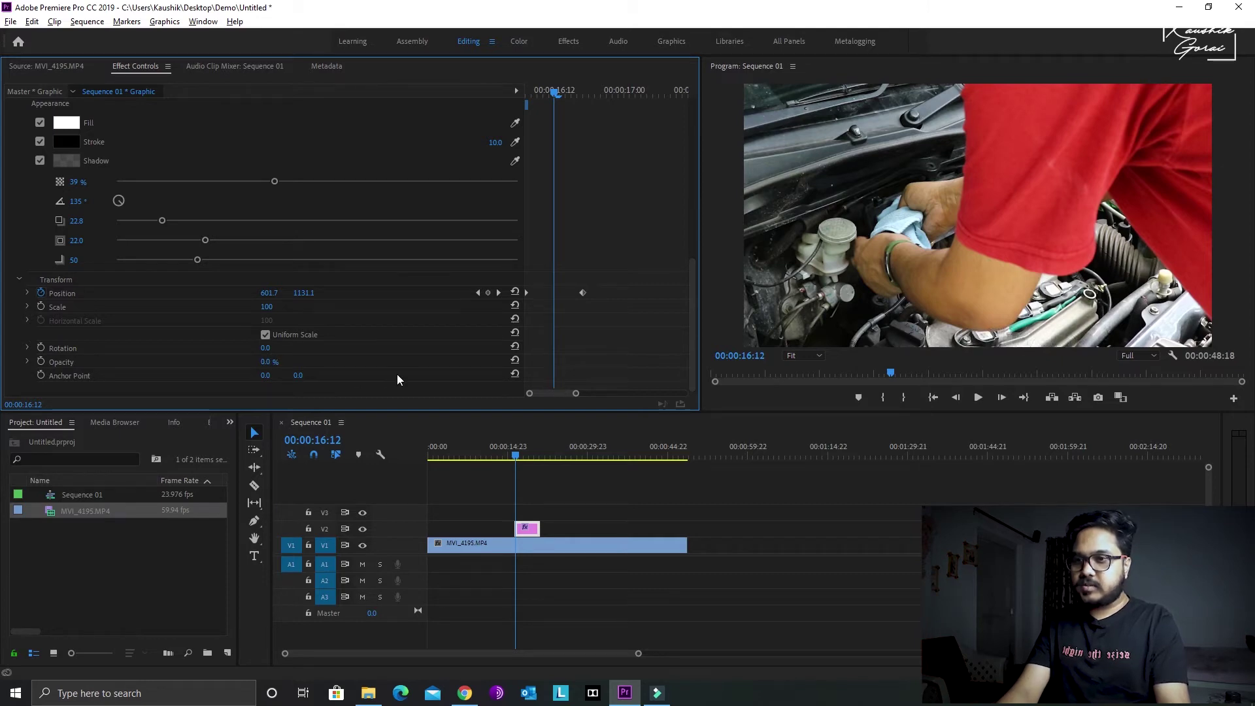
click(40, 362)
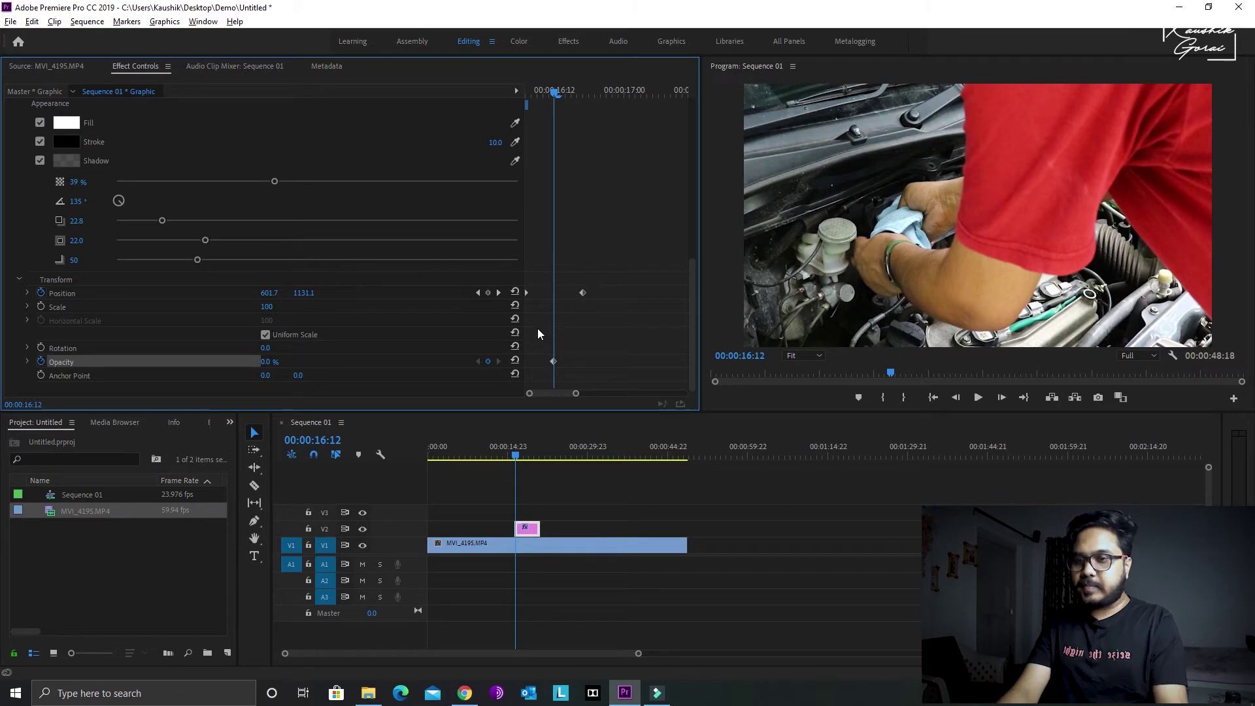
Add a 100% Opacity keyframe at the end of the slide-up, then play back from the clip start.
click(554, 93)
mouse_move(554, 93)
mouse_down()
mouse_move(578, 111)
mouse_move(585, 94)
mouse_up()
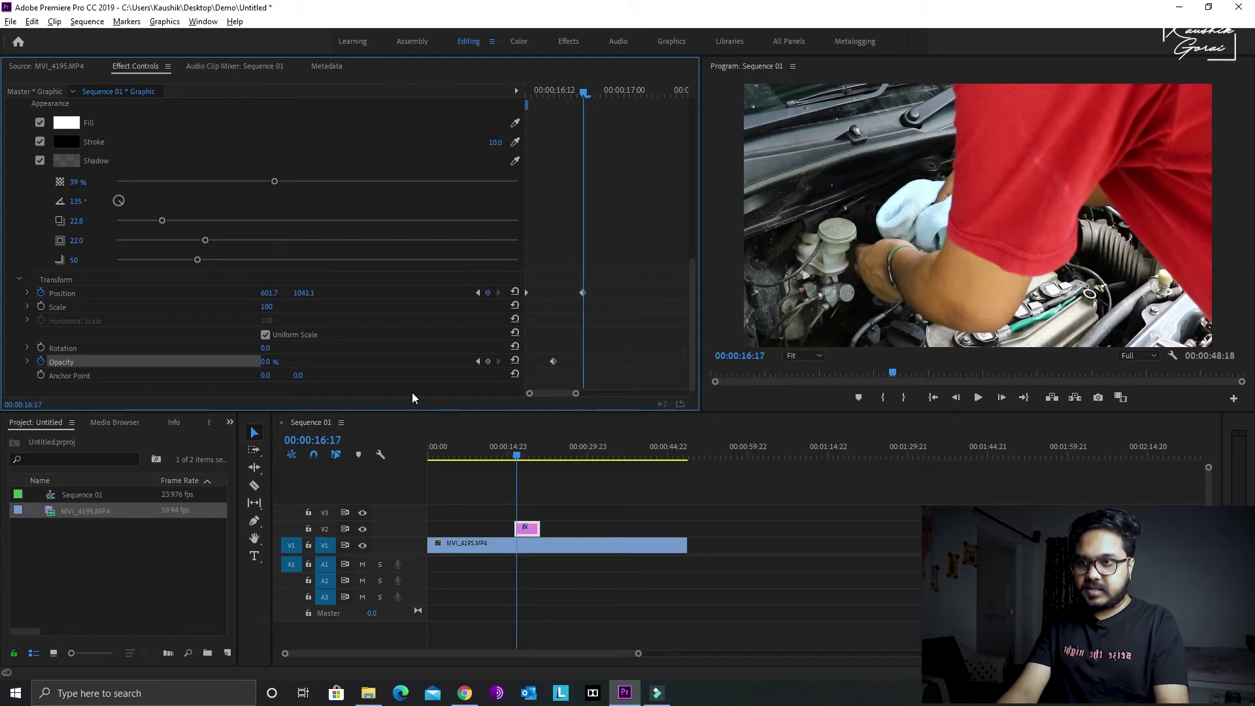
click(275, 362)
text(100)
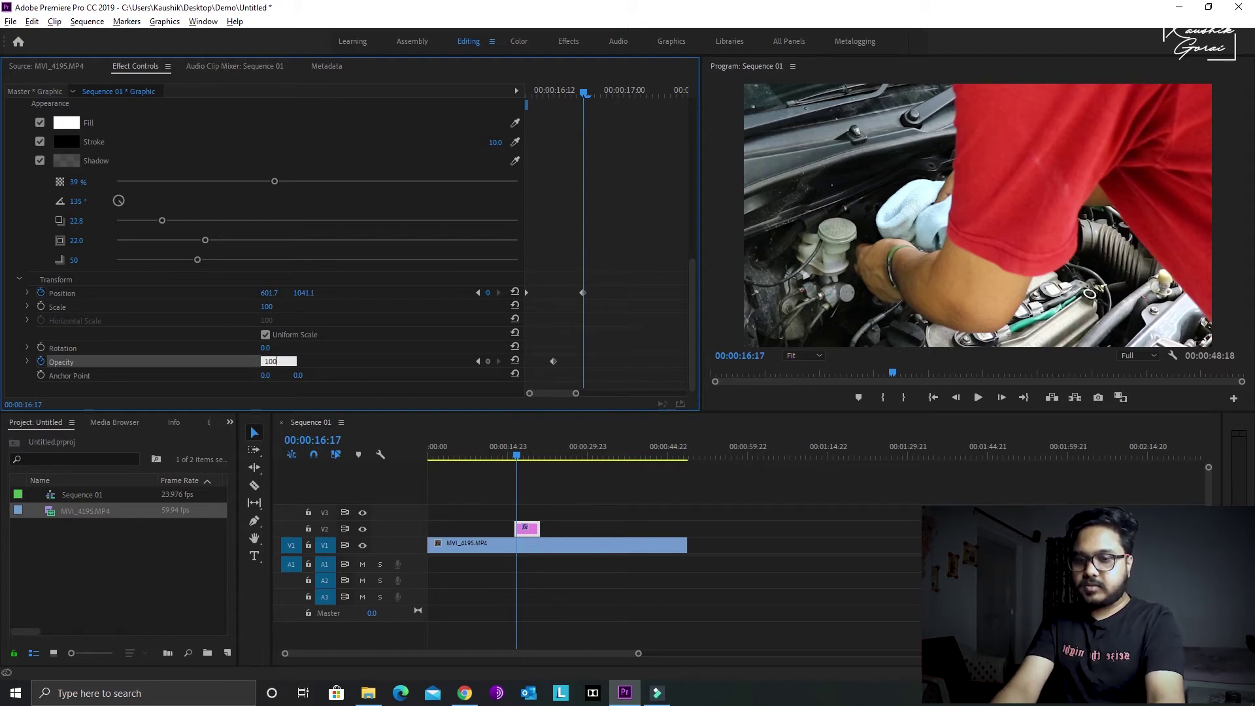
key(Return)
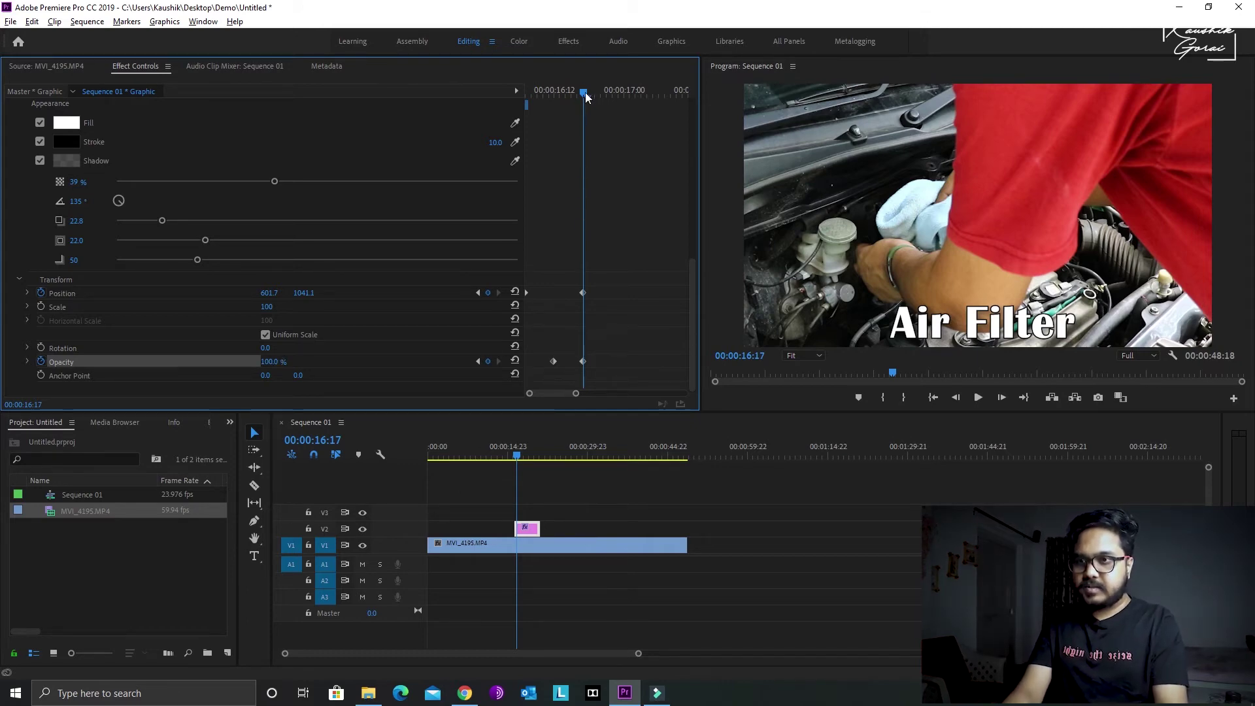
drag(585, 97, 513, 92)
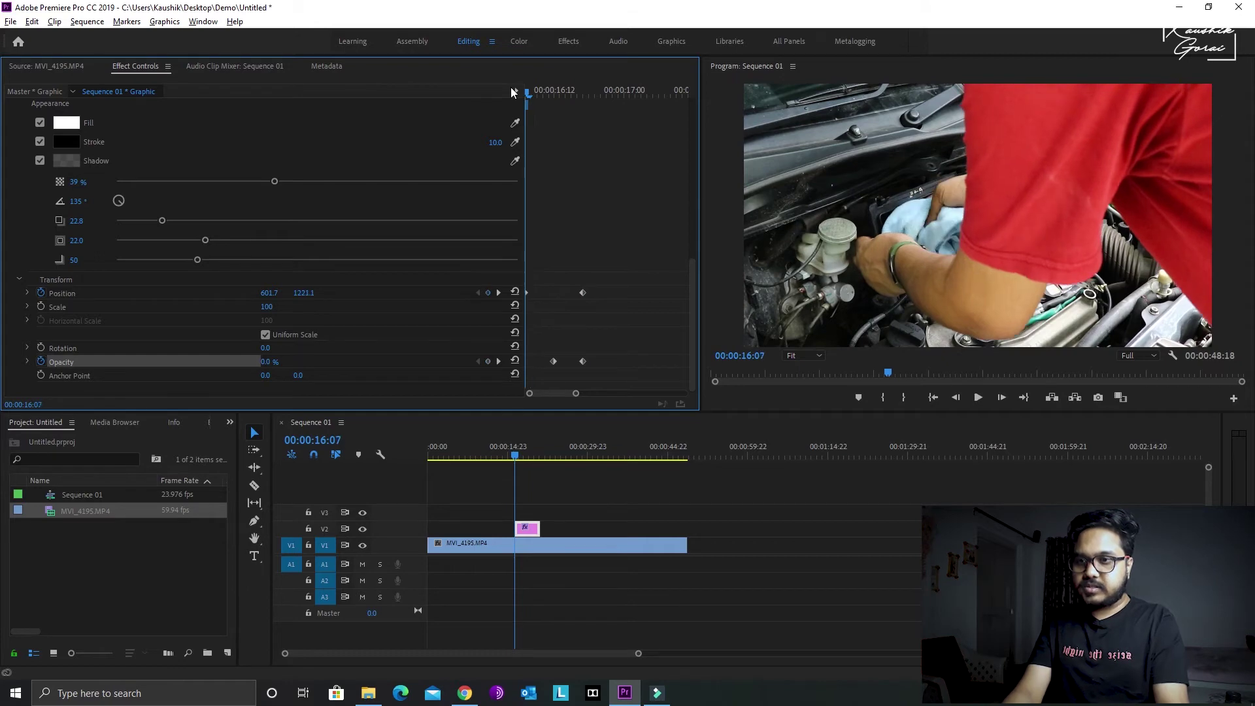
key(space)
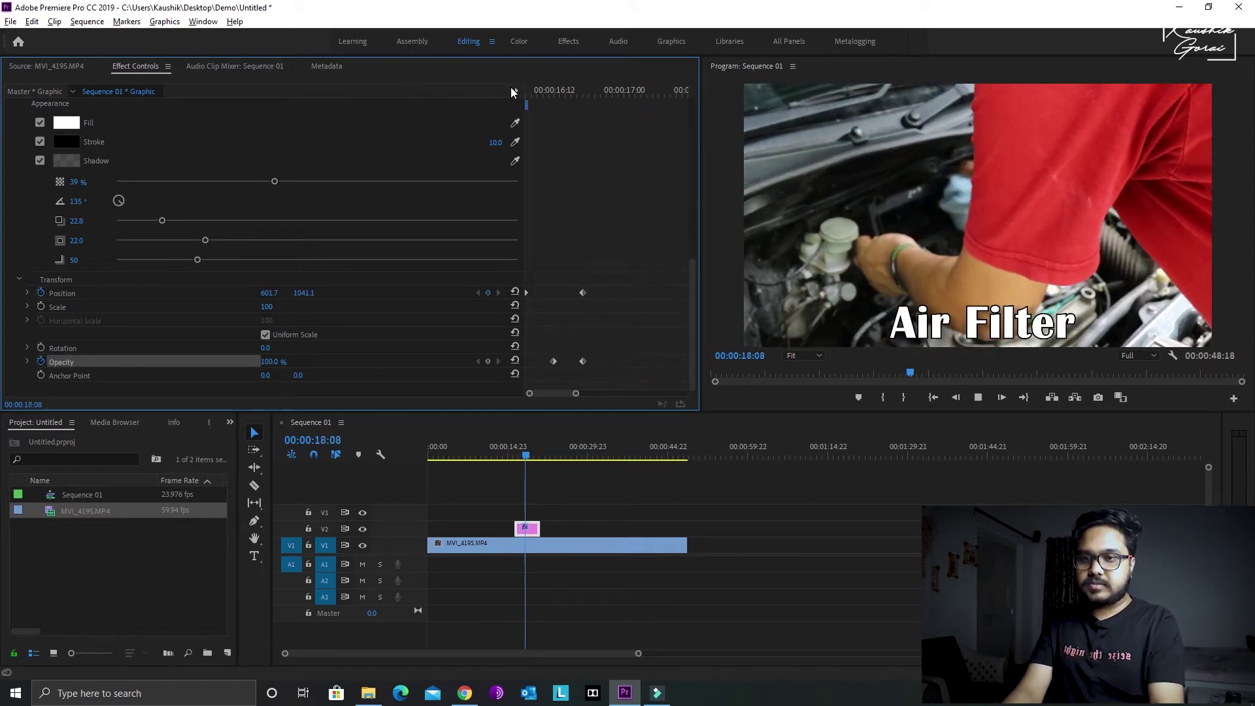
Move the end Position and Opacity keyframes later to 00:00:17:00.
key(space)
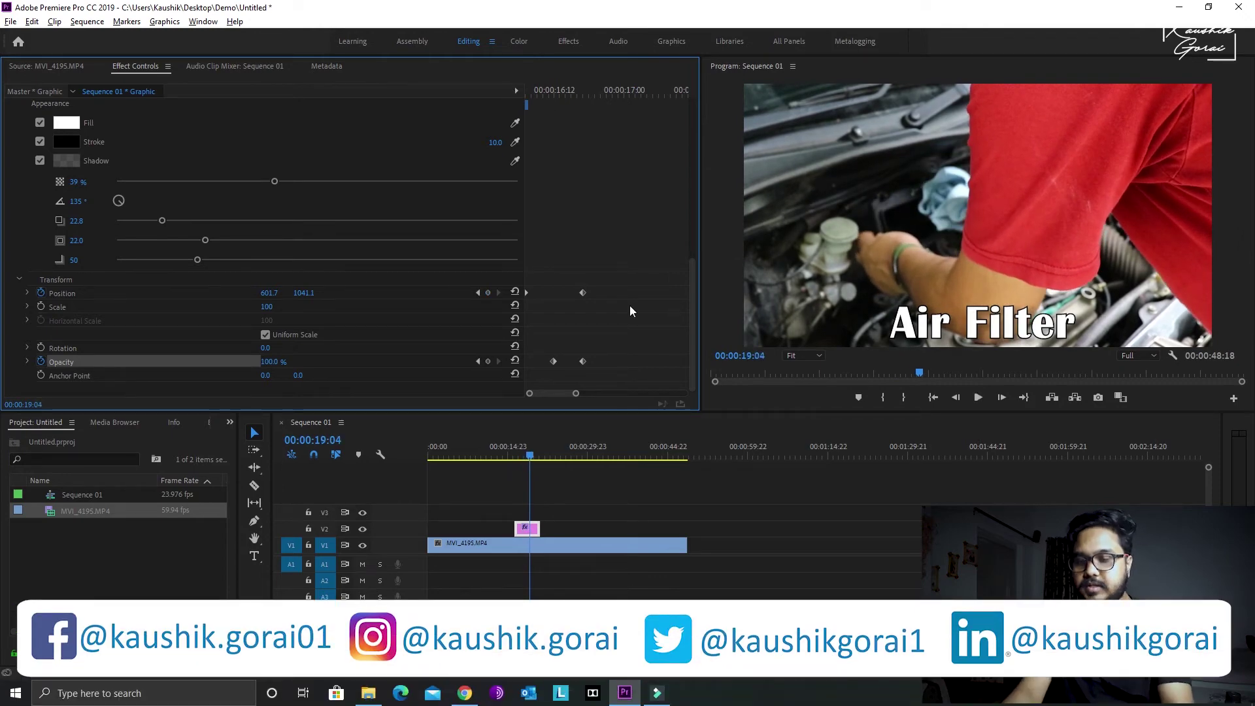
drag(583, 292, 636, 292)
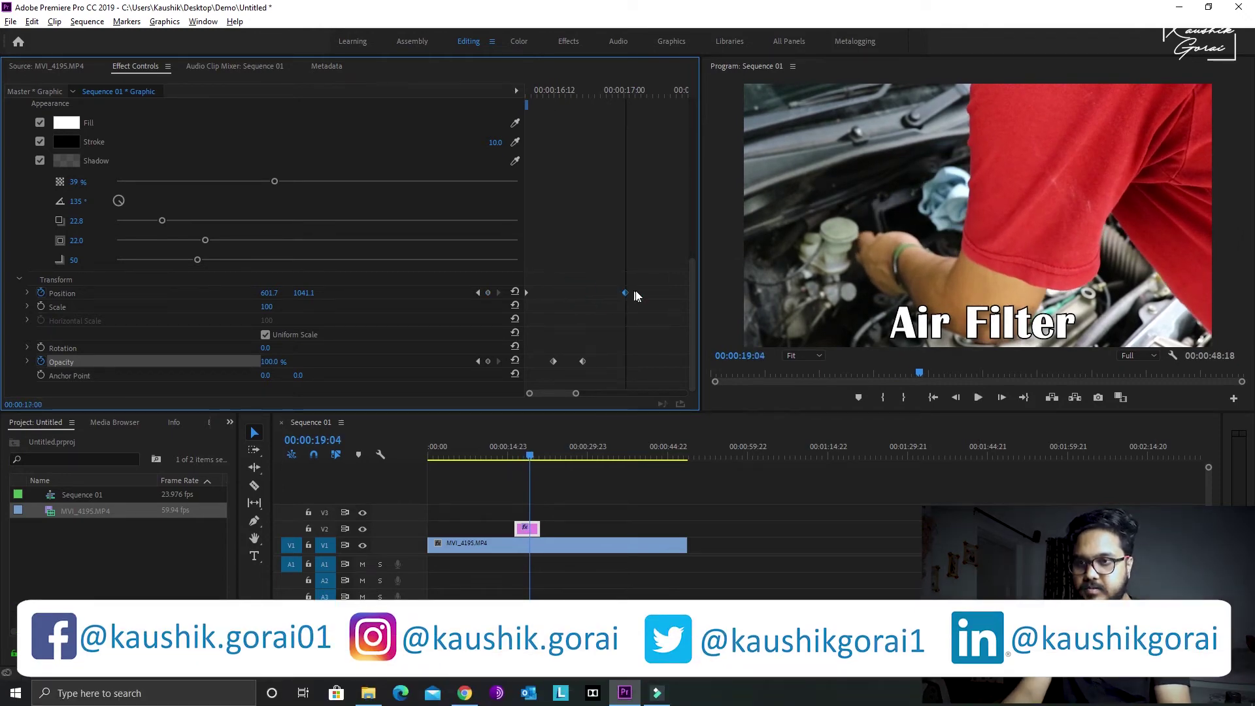
drag(582, 362, 635, 362)
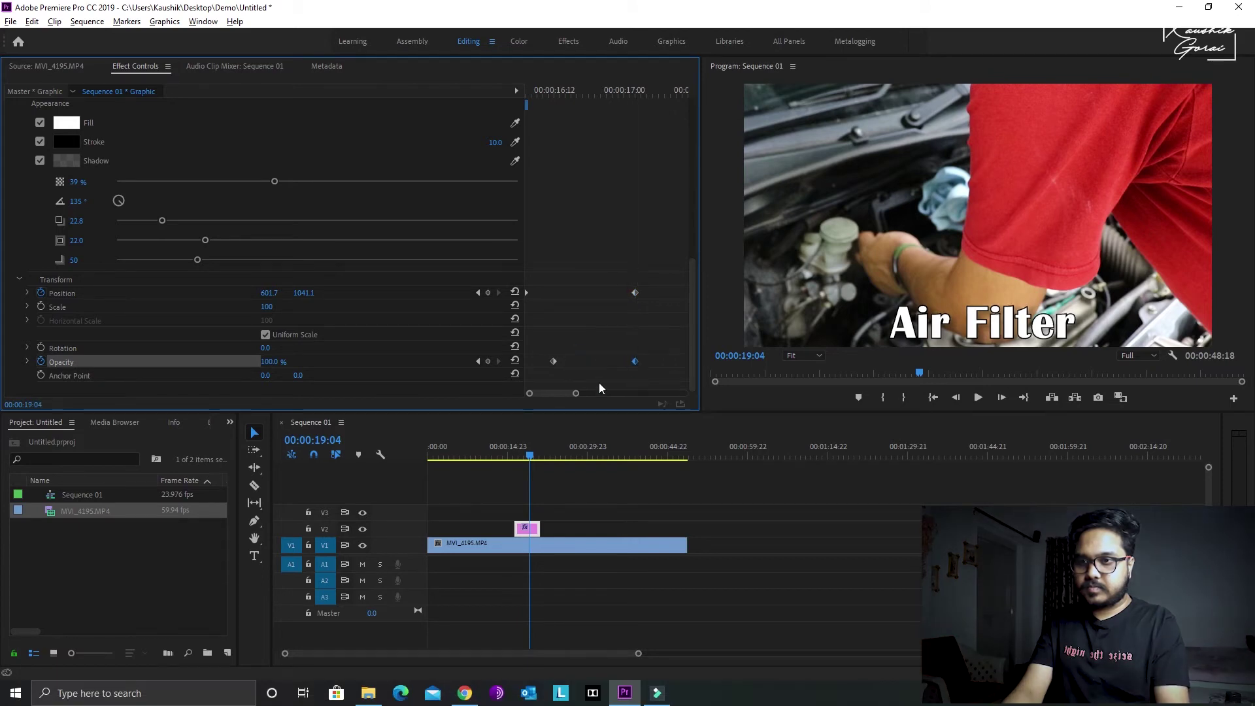
Preview the title animation from before it appears, then select the Air Filter title clip.
drag(579, 394, 588, 394)
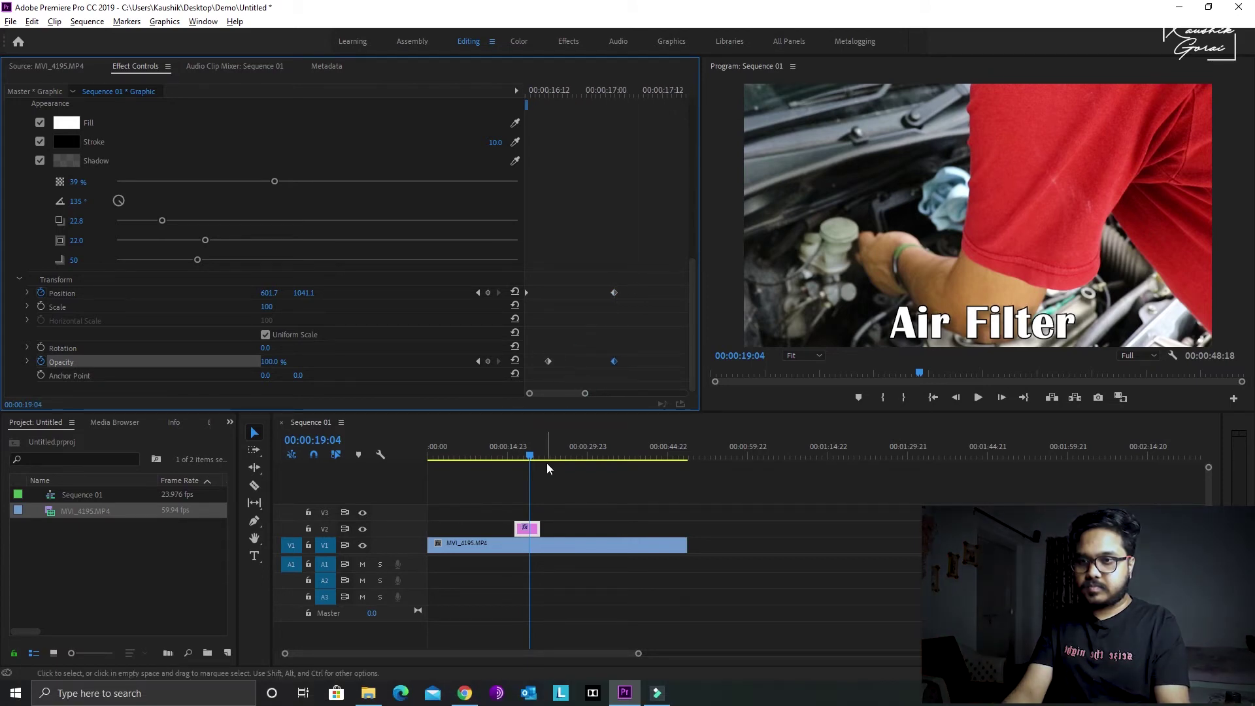
drag(530, 457, 511, 456)
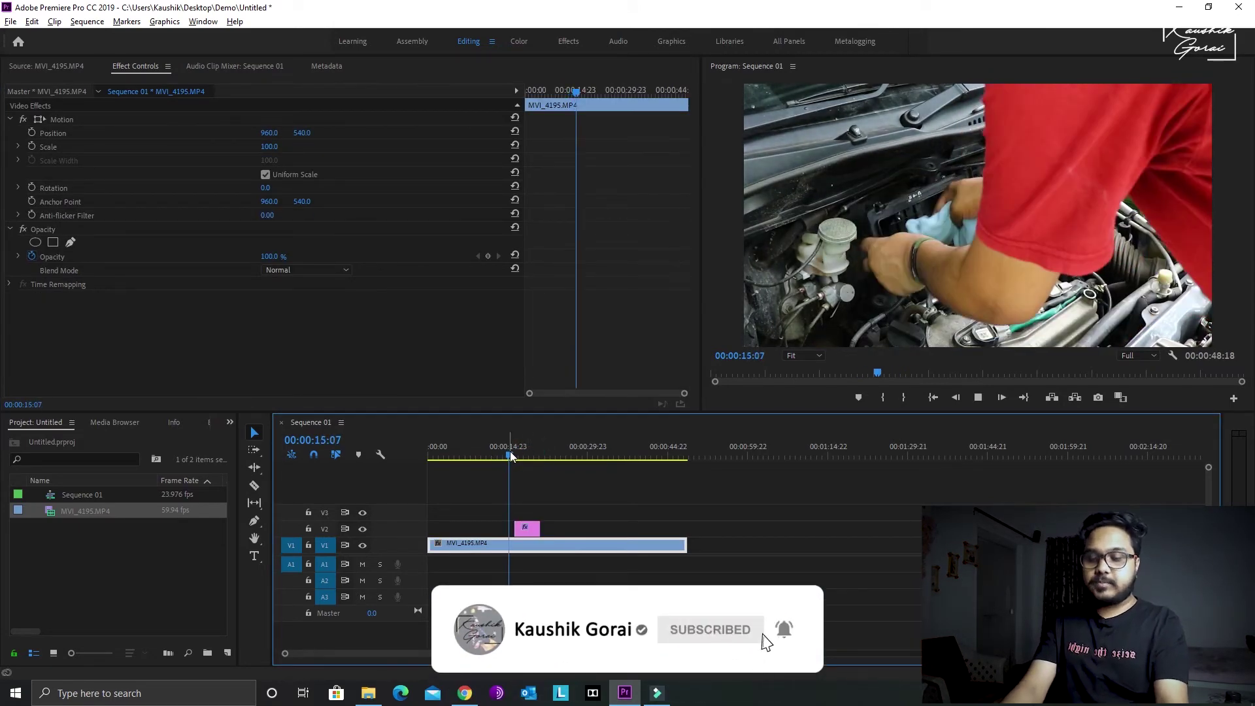
key(space)
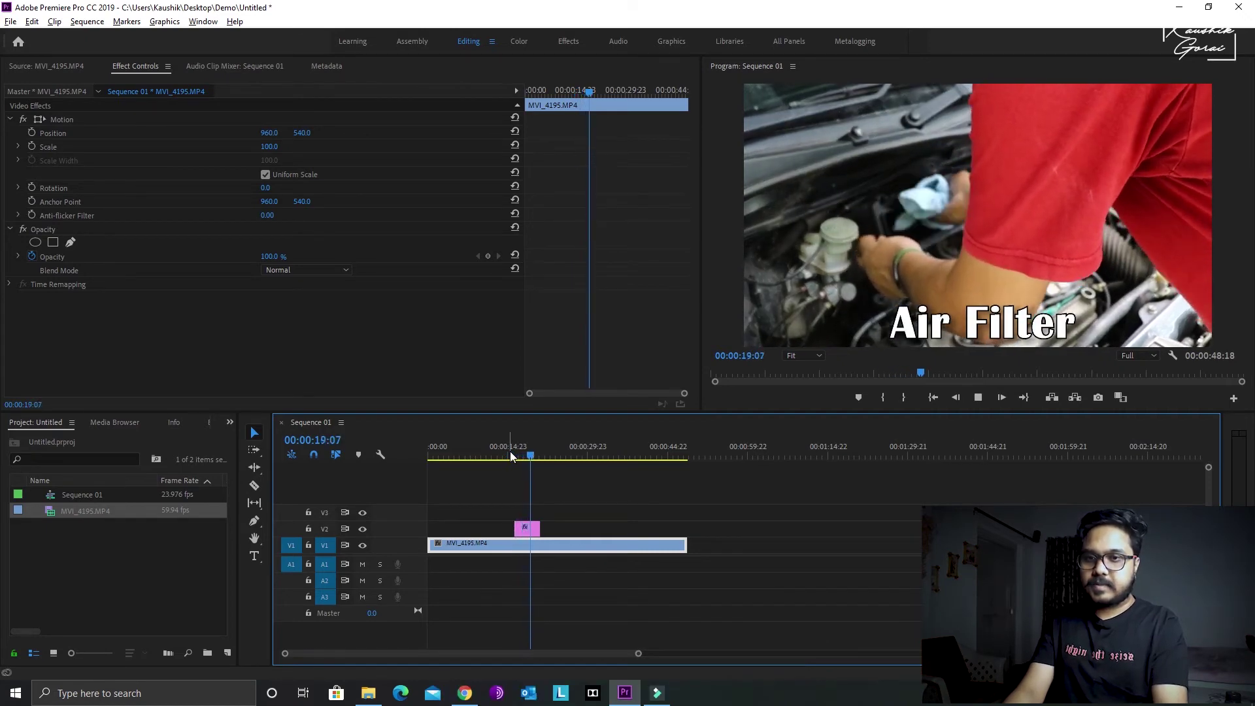
key(space)
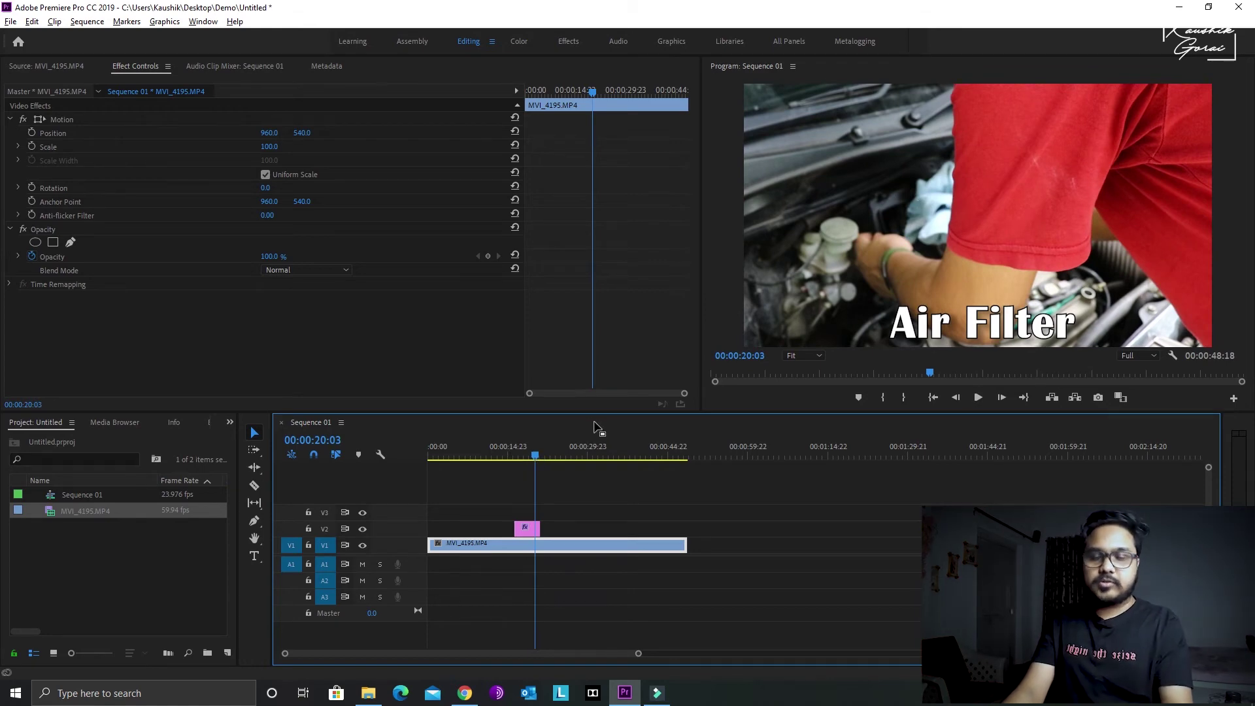
click(526, 531)
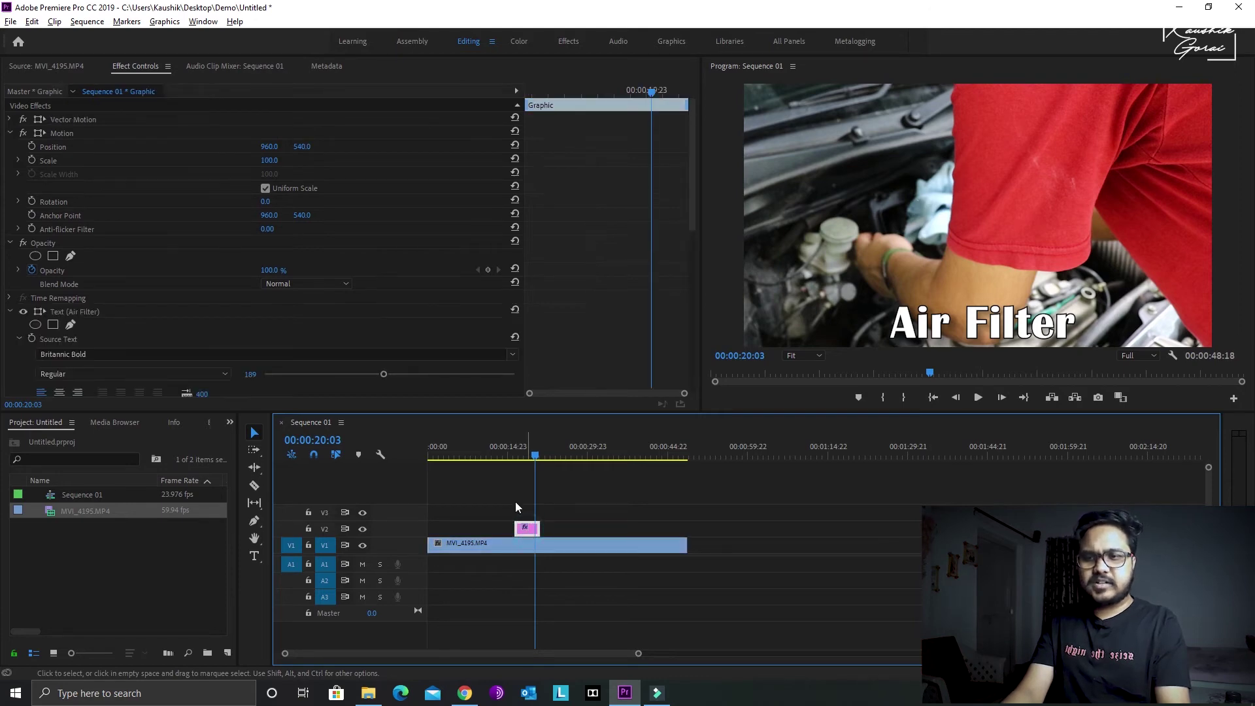
Drag the final Opacity keyframe to 00:00:20:03, return the playhead to 00:00:15:01, and deselect clips.
scroll(425, 323, down, 5)
scroll(424, 323, down, 3)
scroll(424, 323, down, 2)
scroll(424, 328, down, 1)
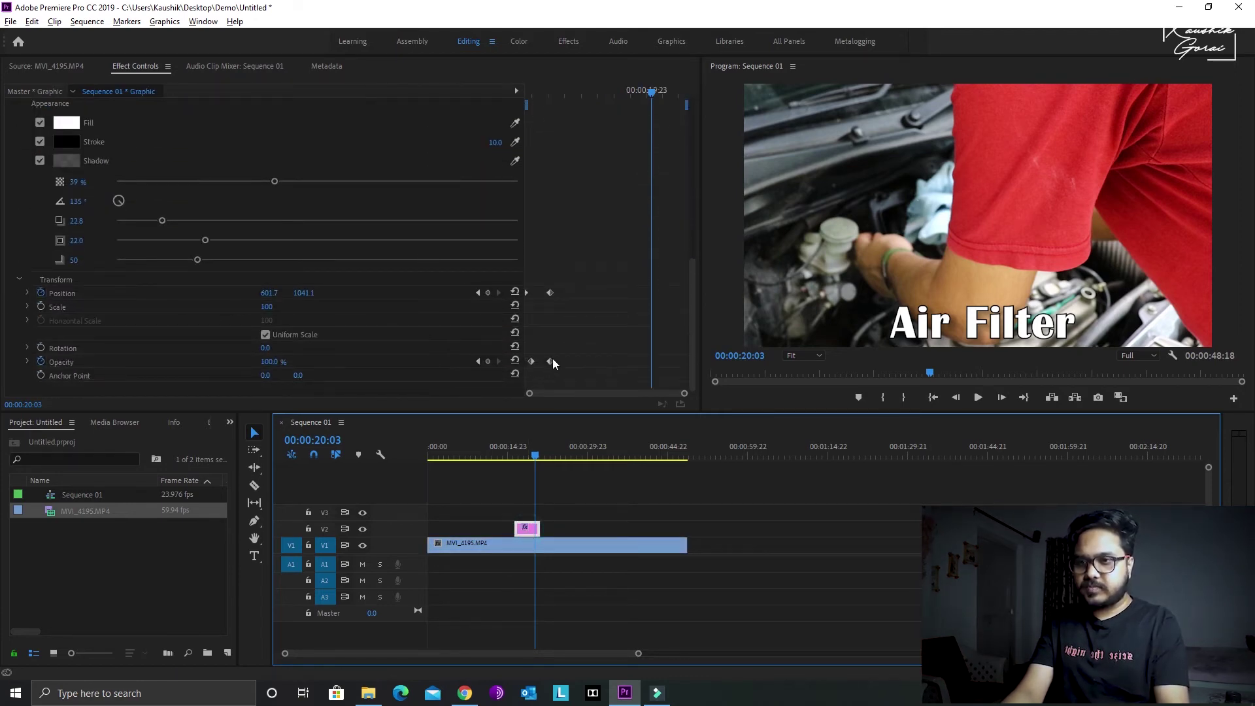
drag(550, 362, 581, 363)
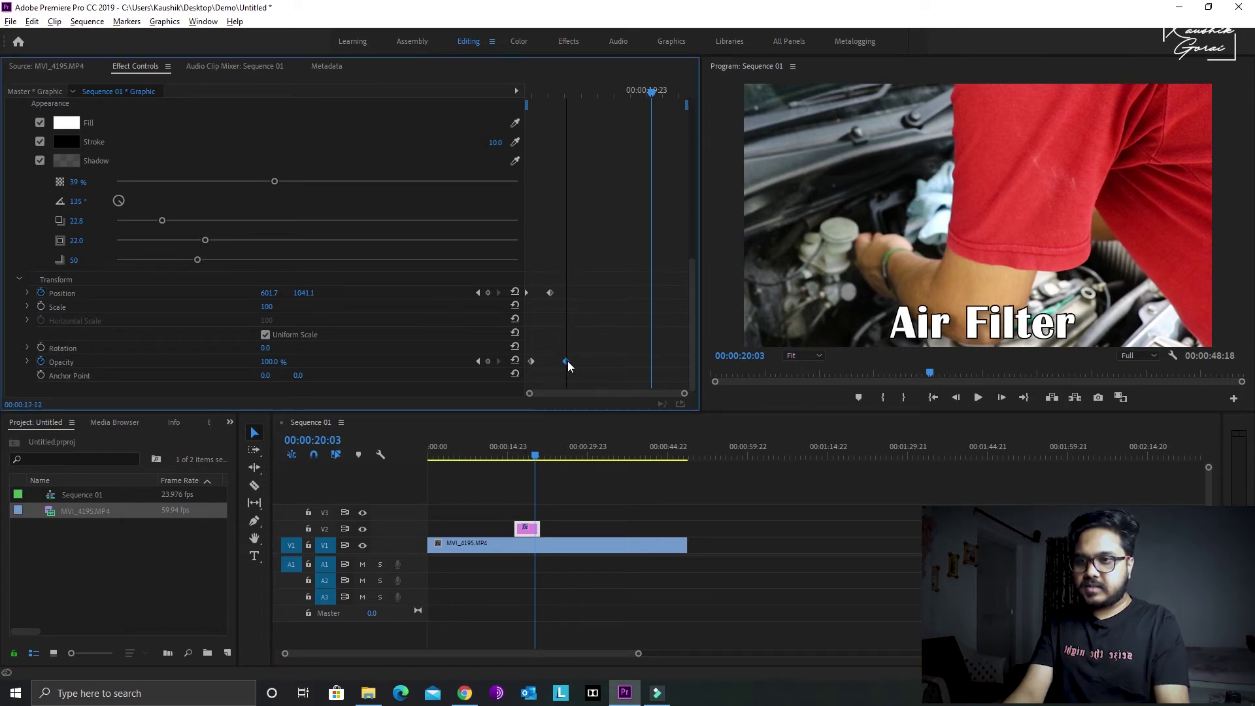
drag(581, 365, 582, 362)
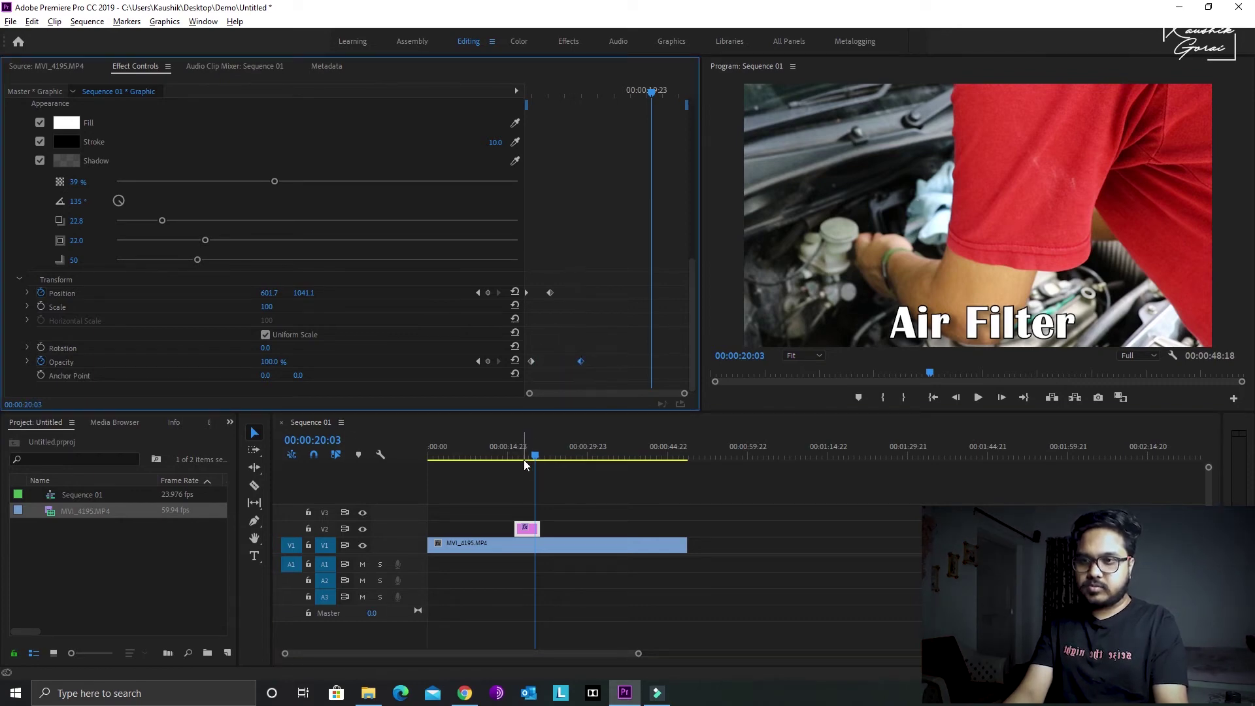
drag(535, 458, 508, 457)
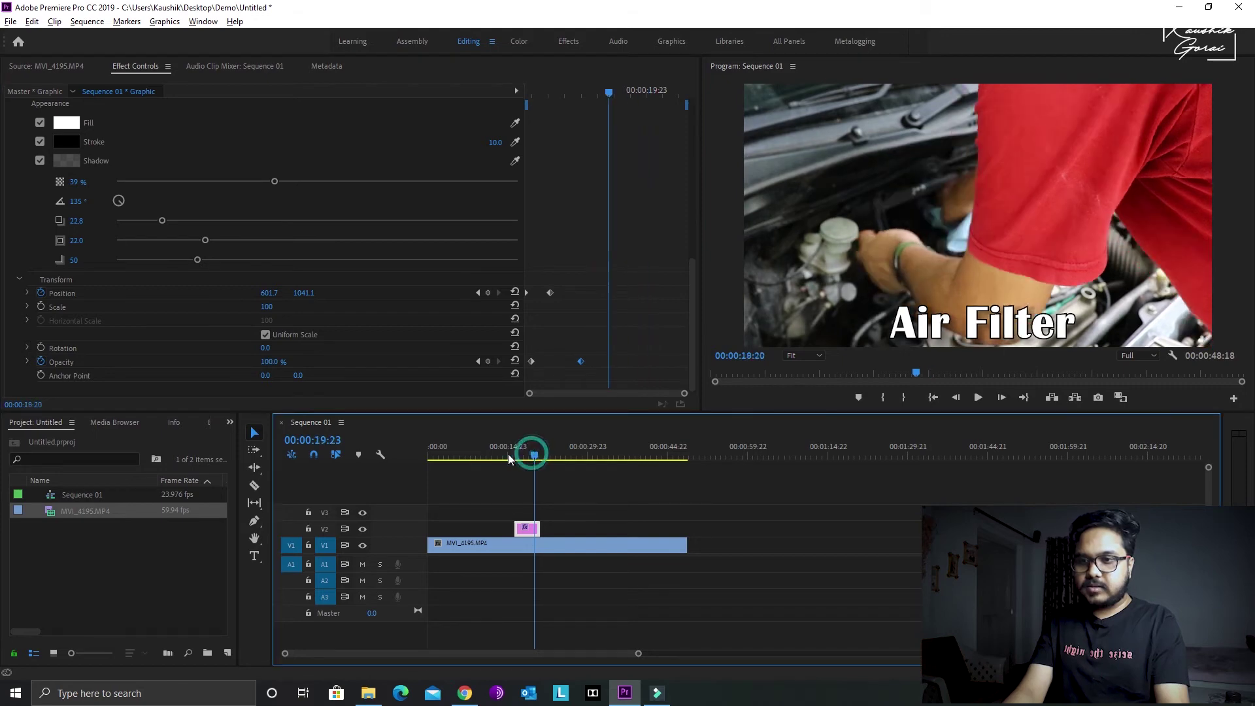
click(541, 479)
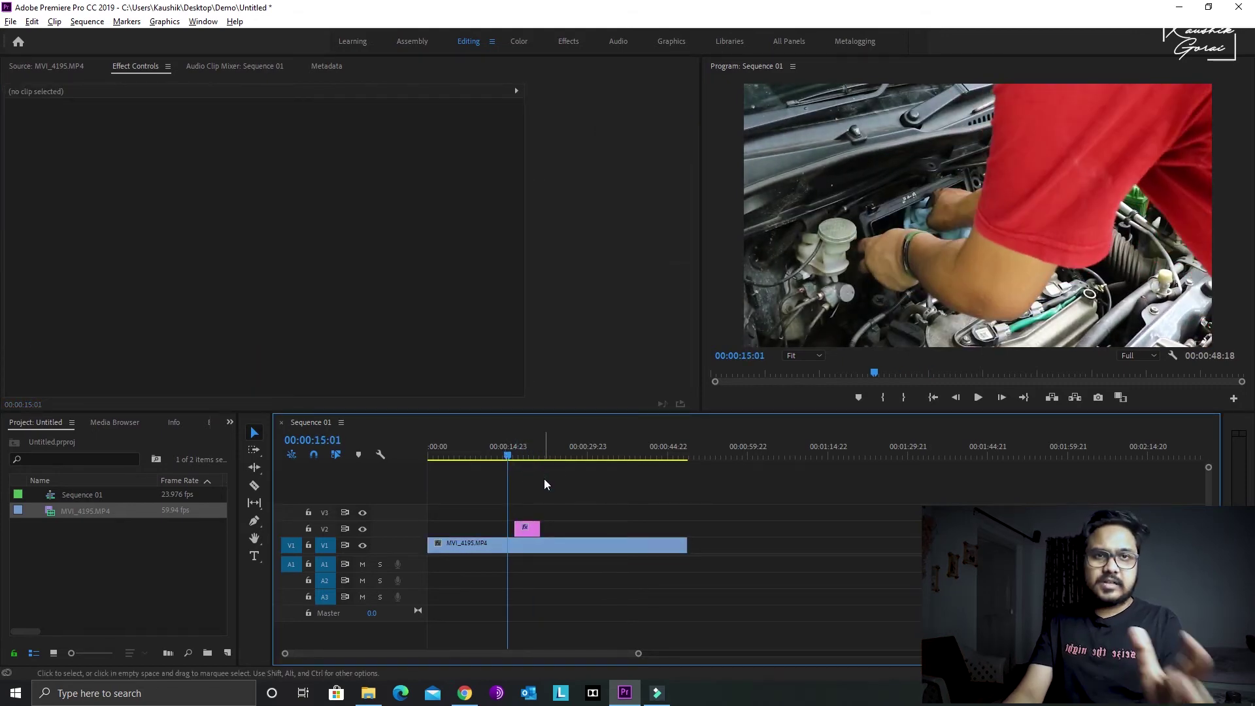
Preview the fade-in and select the Air Filter title clip.
key(space)
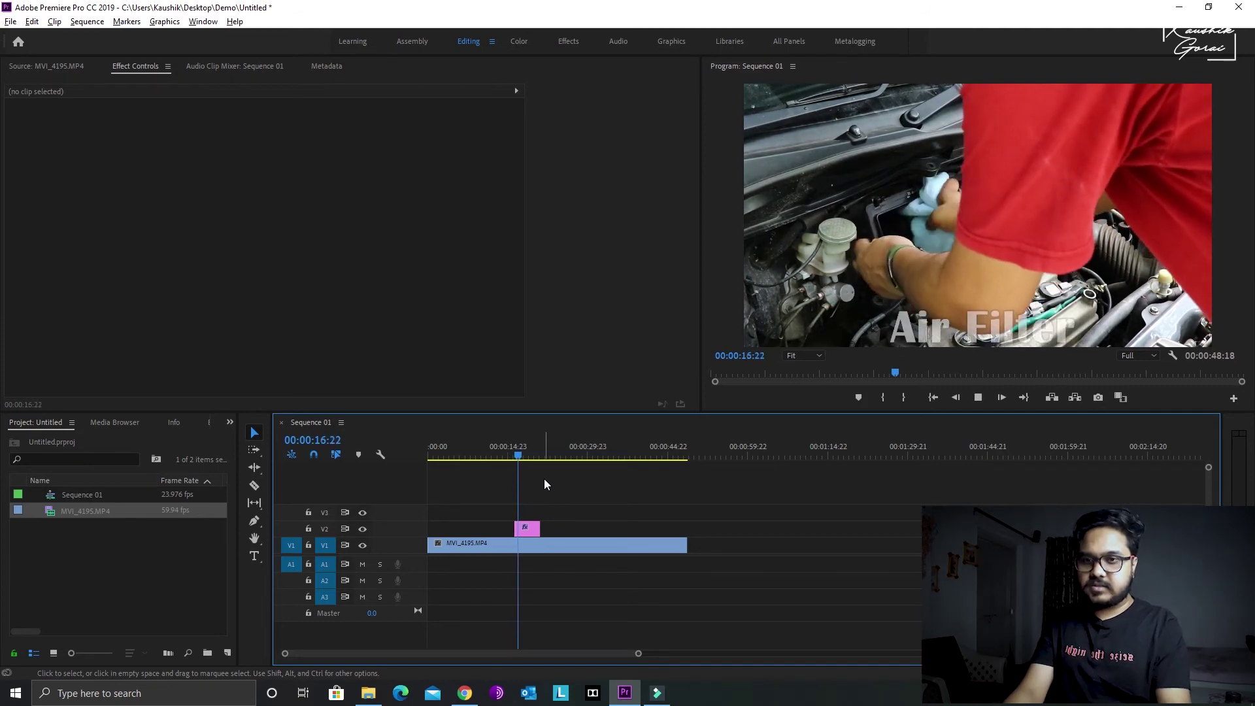
key(space)
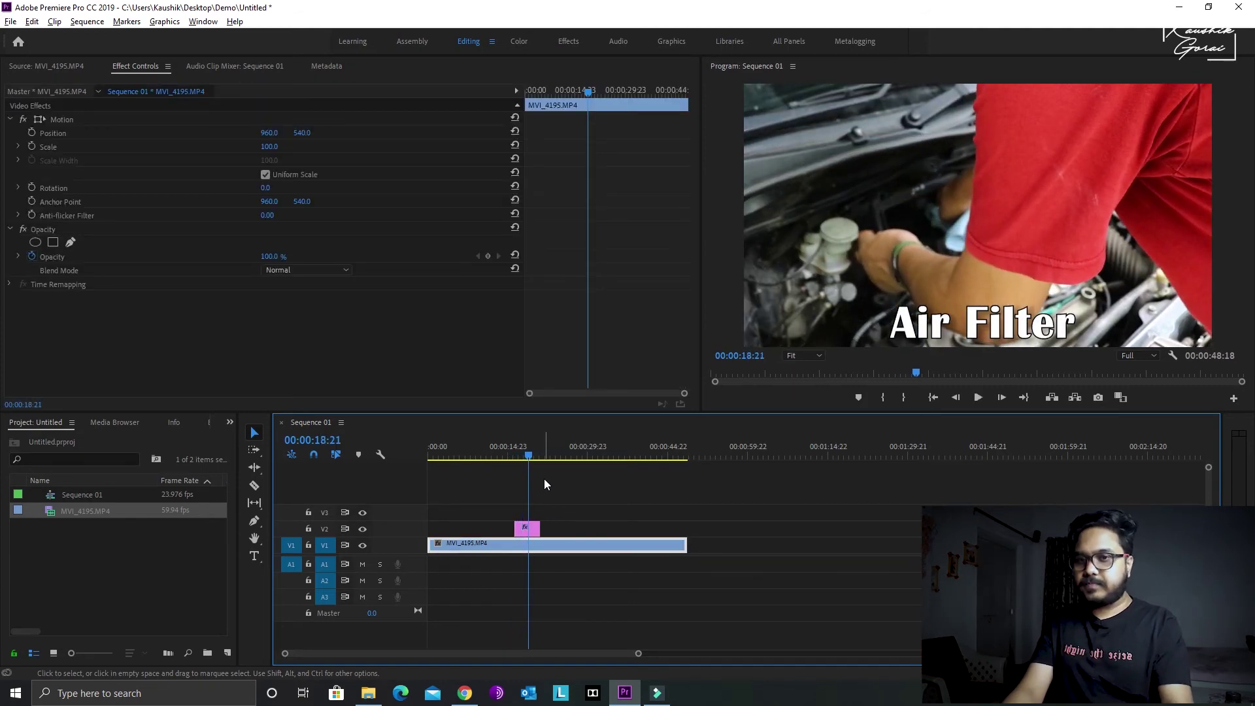
click(528, 527)
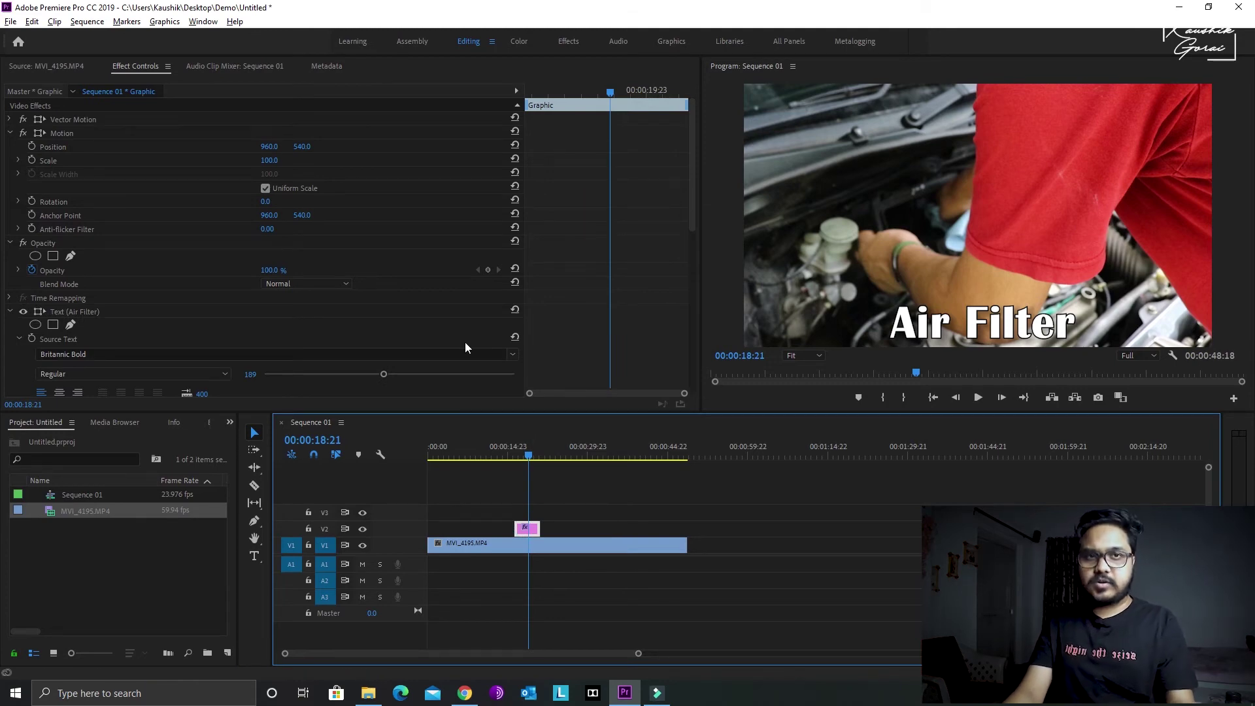
Switch to the Graphics workspace layout.
scroll(465, 345, down, 3)
scroll(464, 346, down, 2)
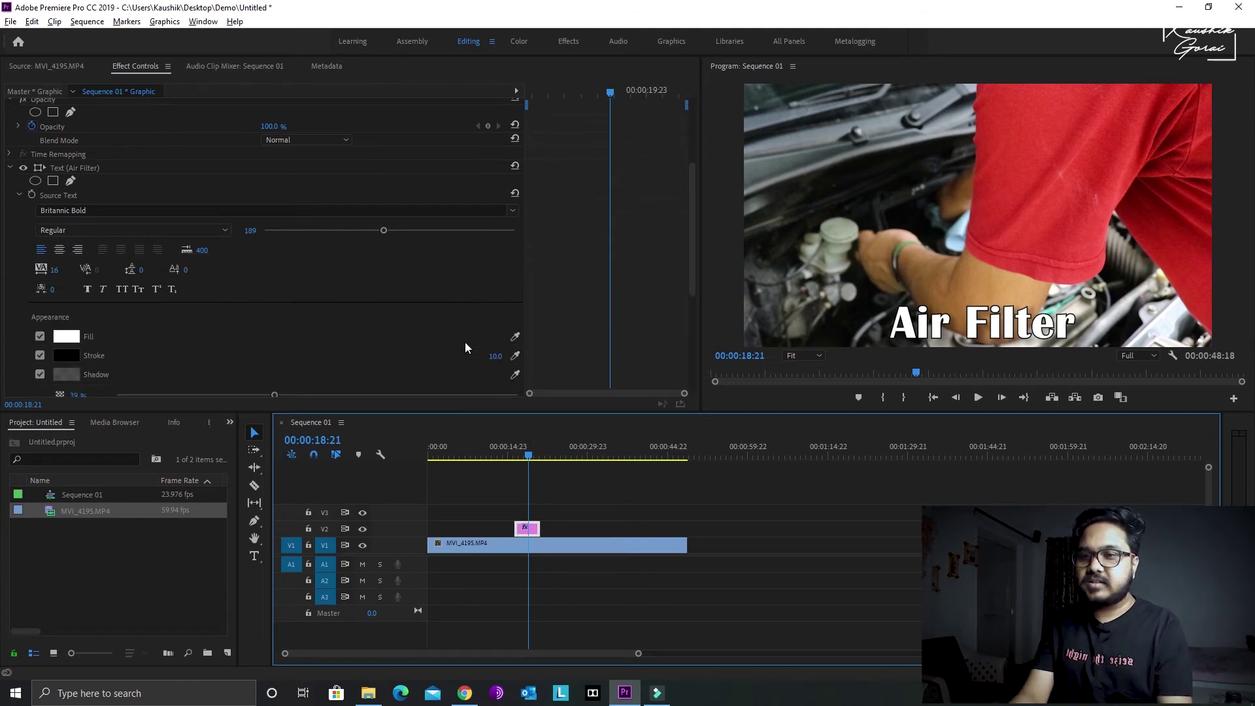
scroll(465, 346, down, 2)
scroll(464, 347, down, 2)
scroll(465, 347, down, 2)
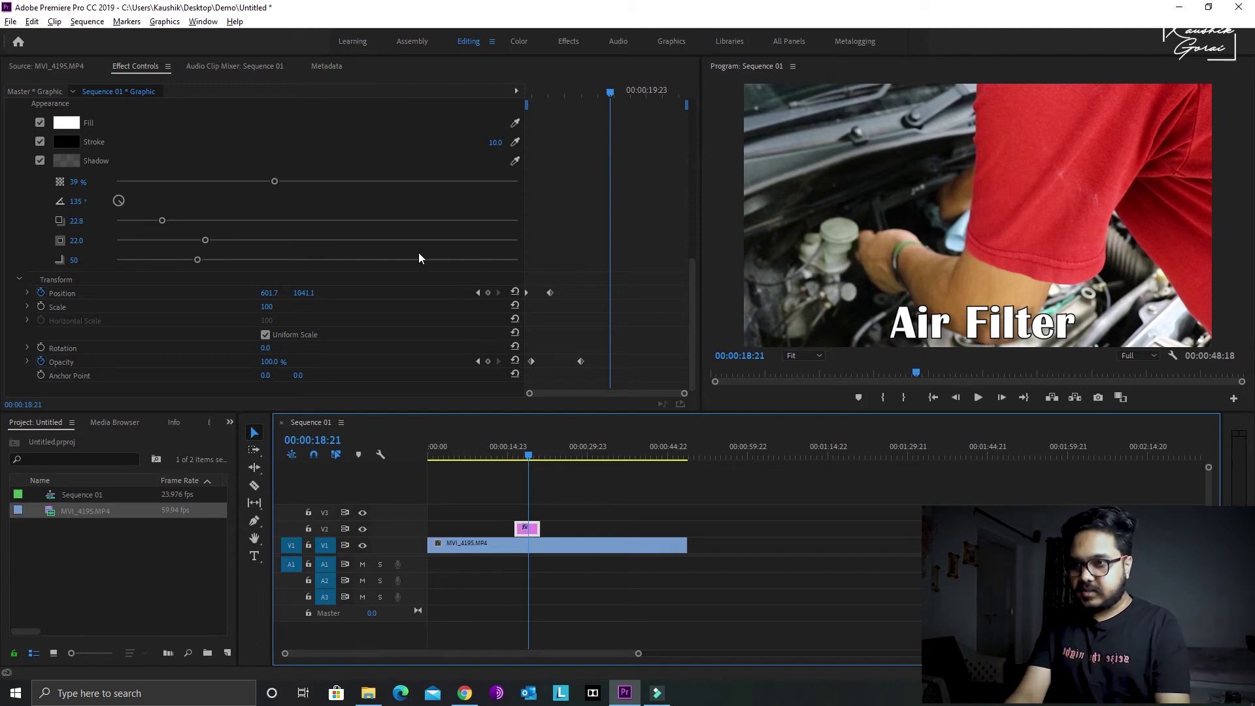
scroll(419, 258, up, 3)
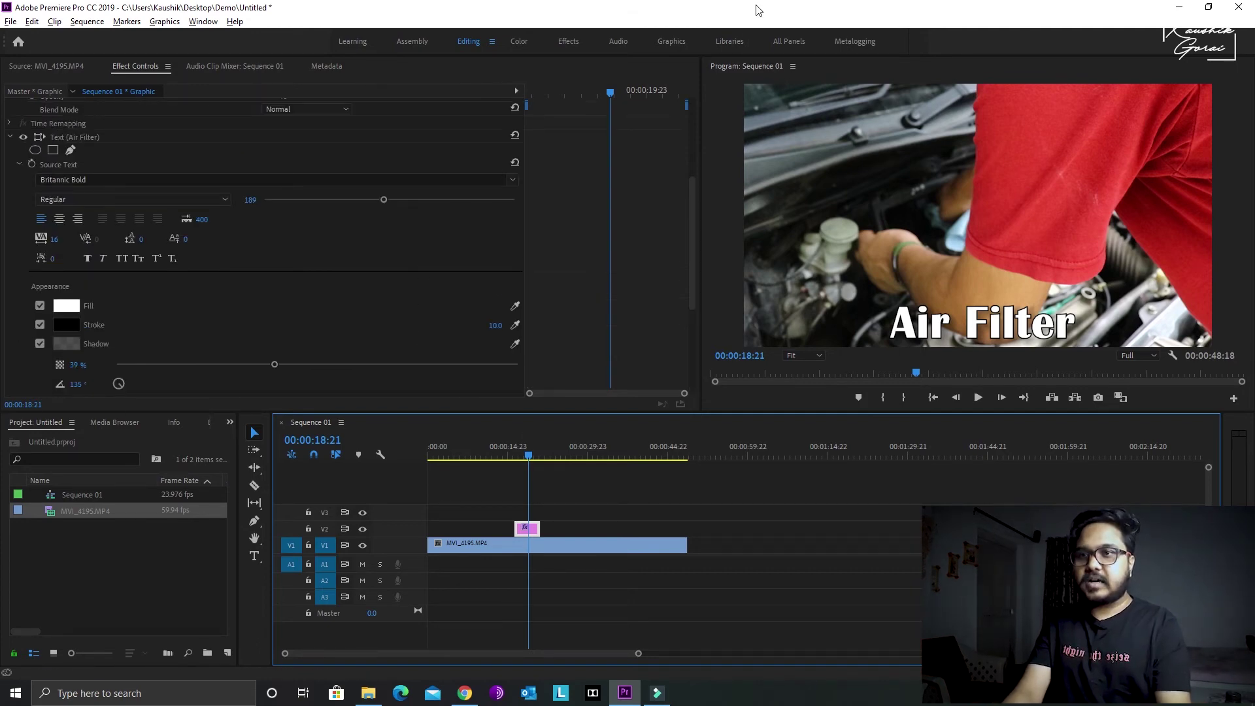
click(674, 41)
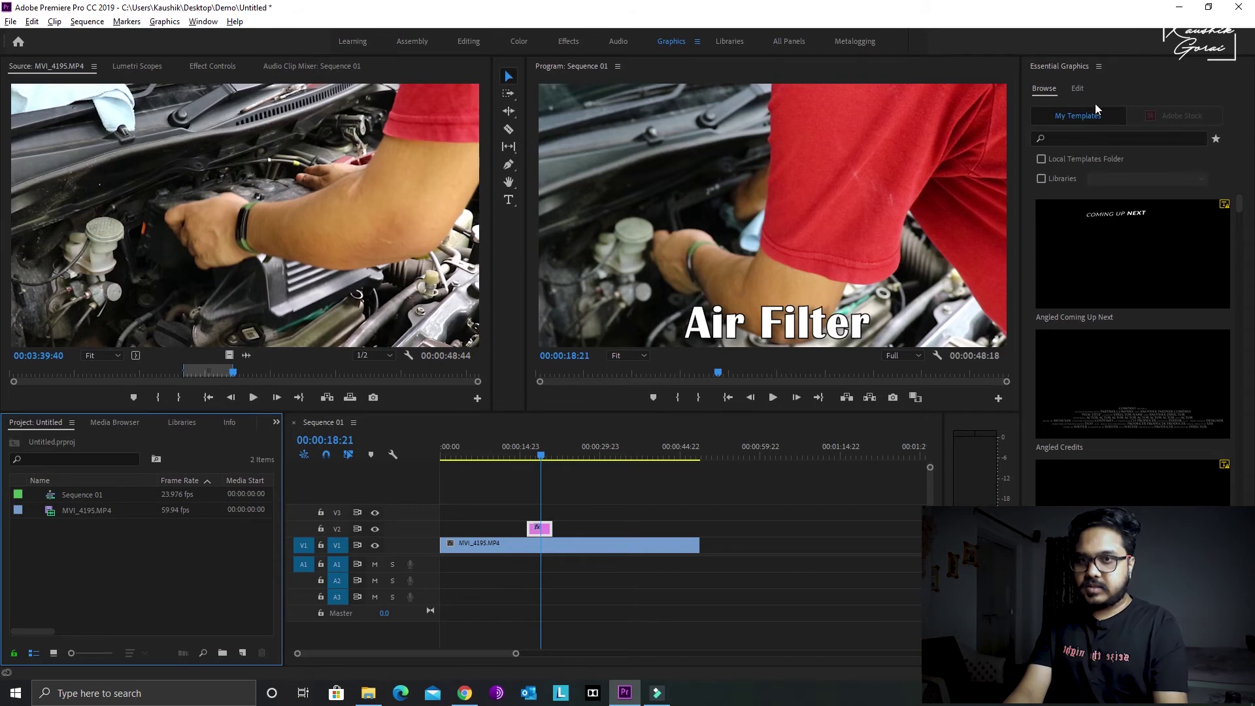
Show the Essential Graphics Edit tab with the Air Filter layer selected, then scrub to the sequence end.
click(1079, 90)
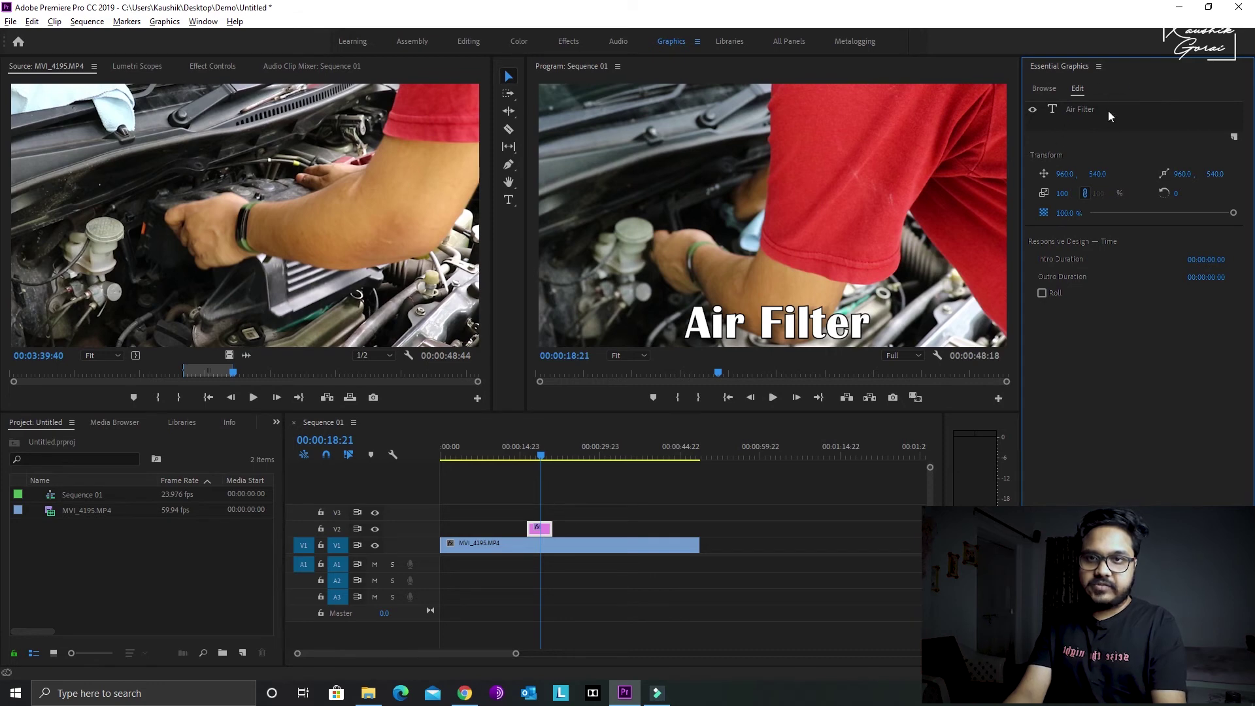
click(1082, 110)
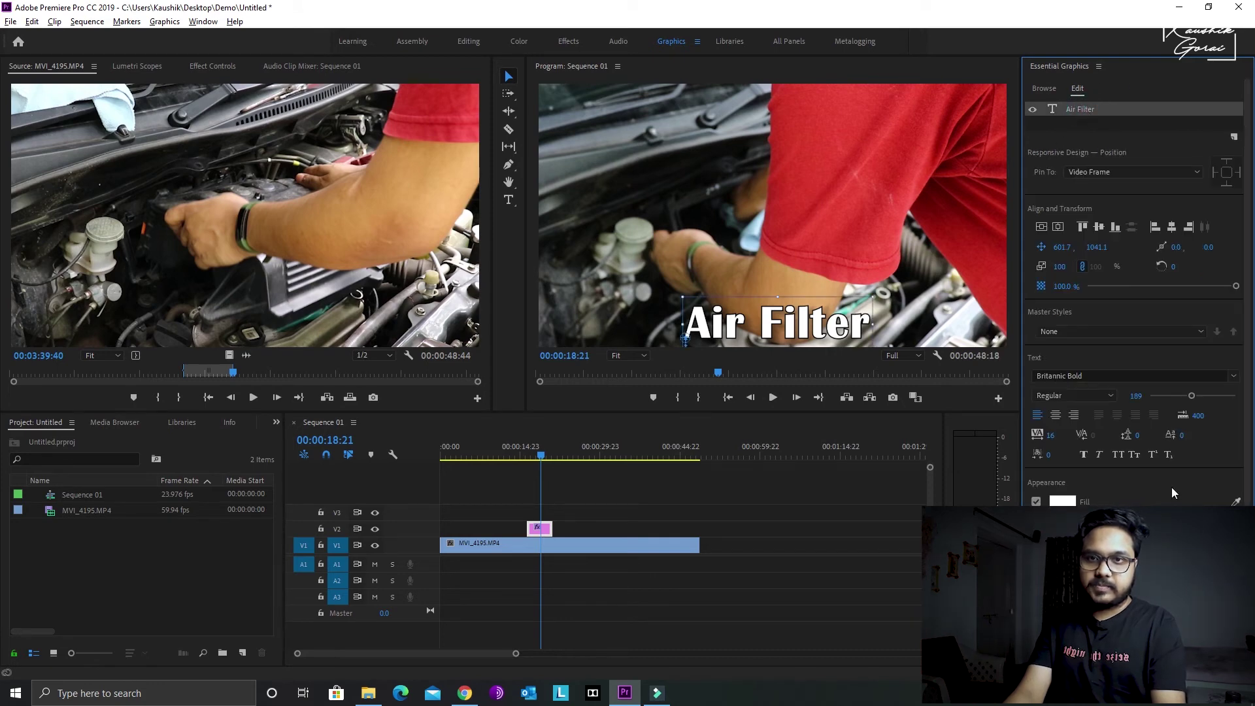
scroll(1171, 488, down, 1)
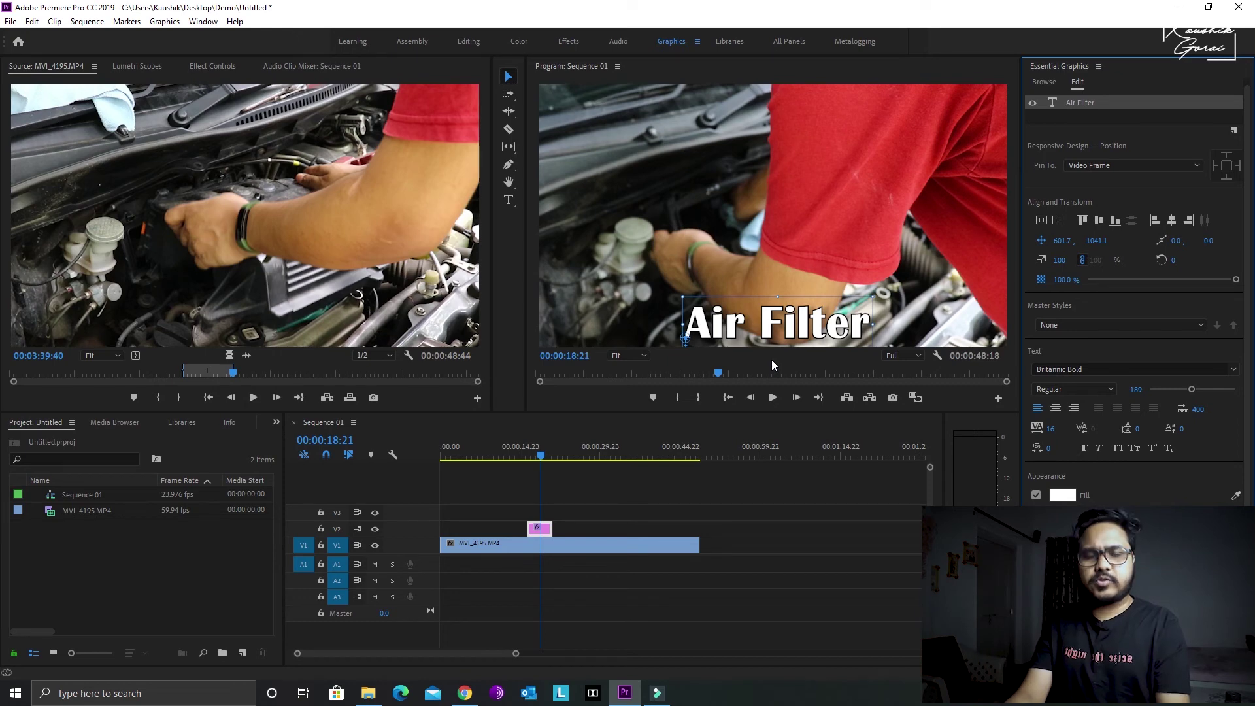
click(216, 66)
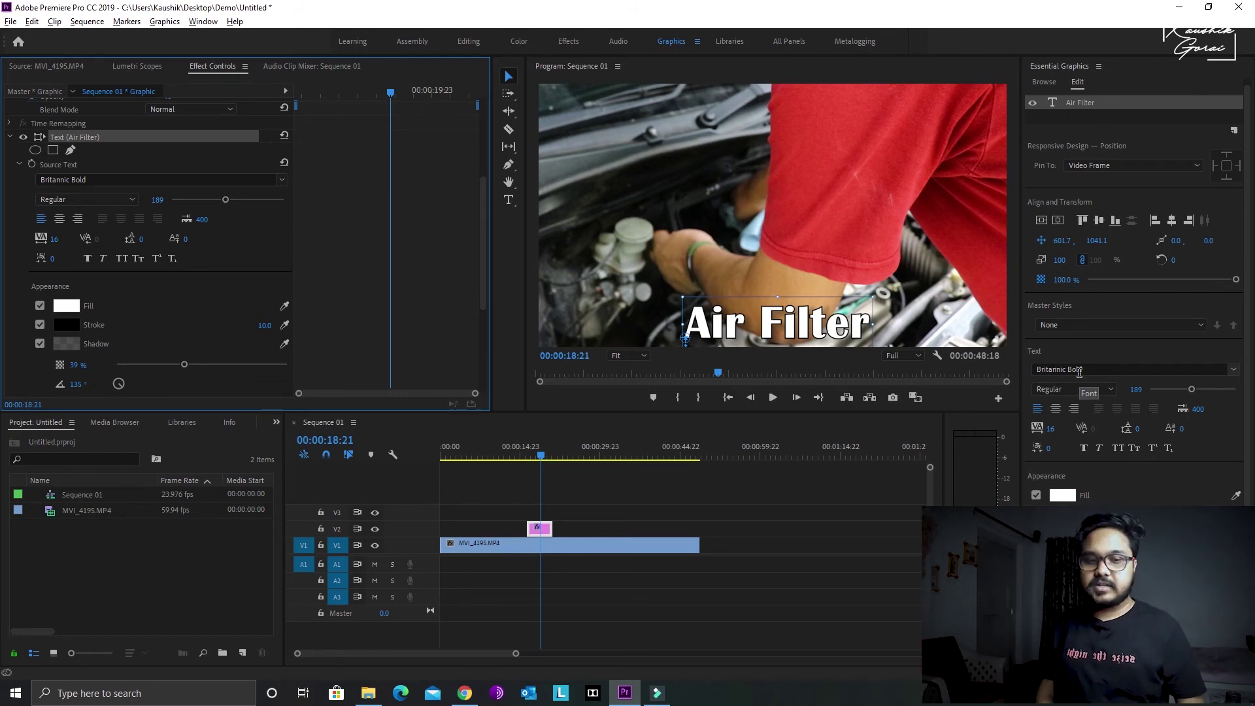
drag(724, 373, 1009, 373)
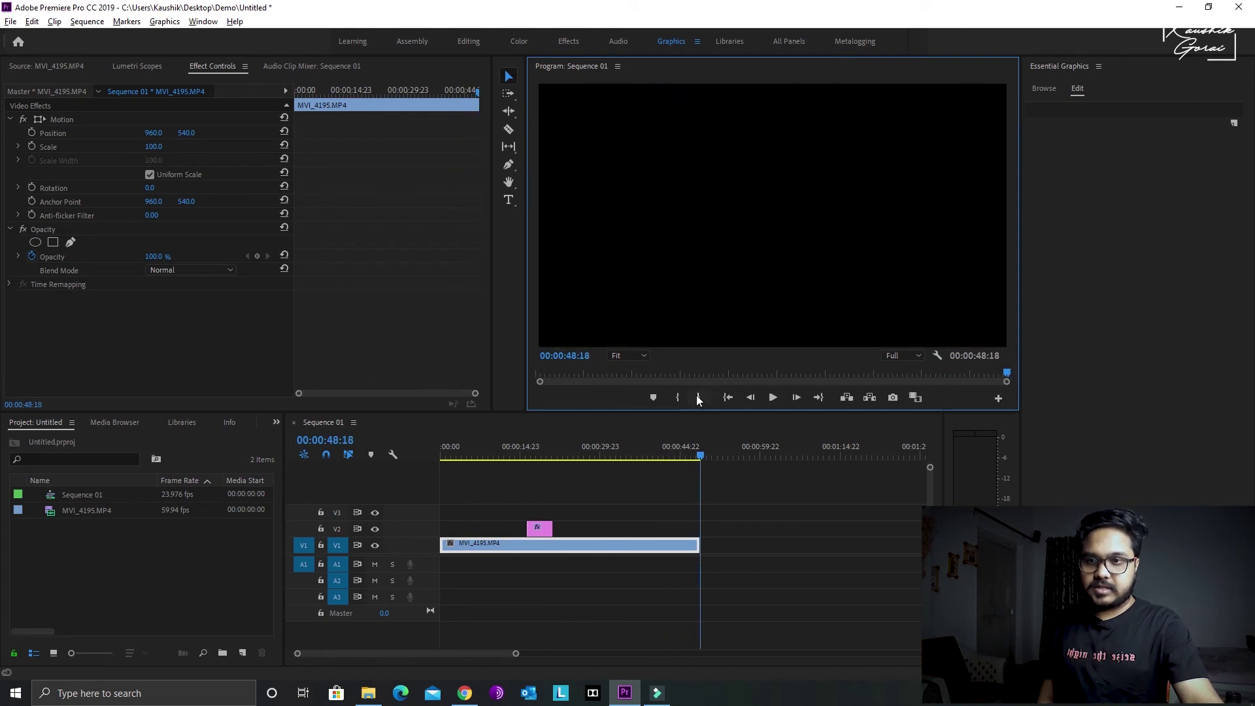
Extend the end of the Air Filter title clip on V2 and return to the Editing workspace.
click(581, 372)
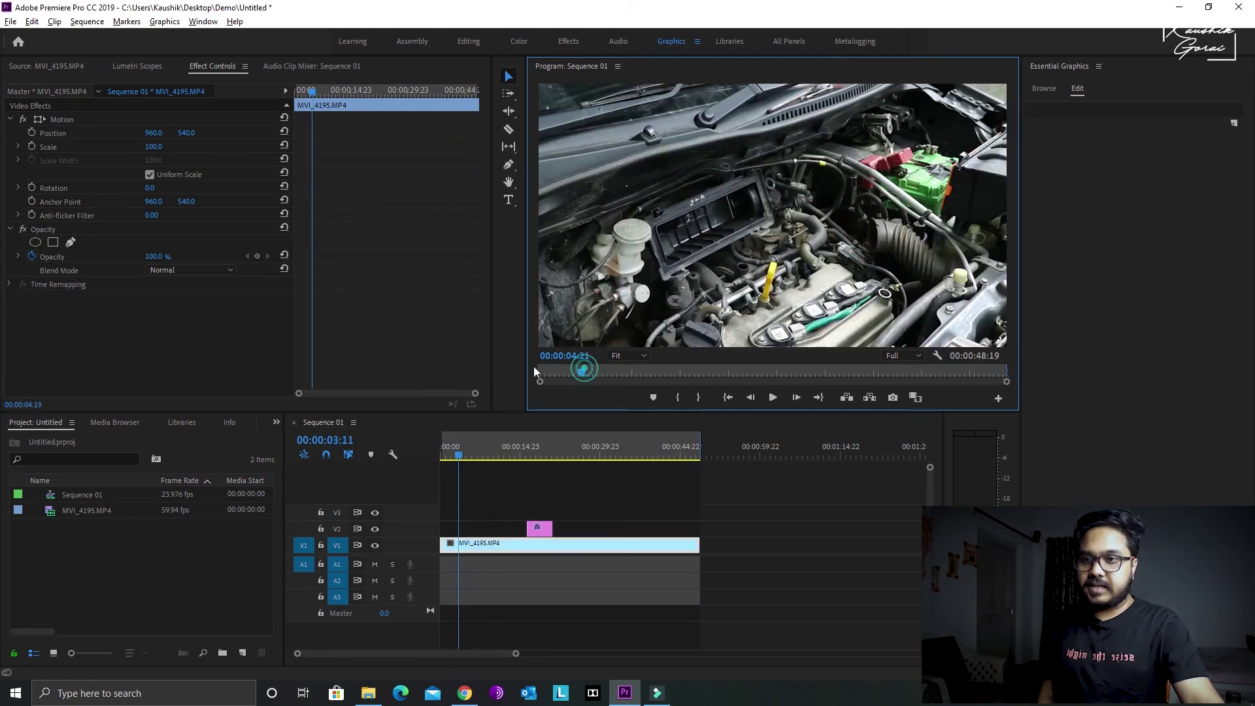
key(Home)
click(675, 398)
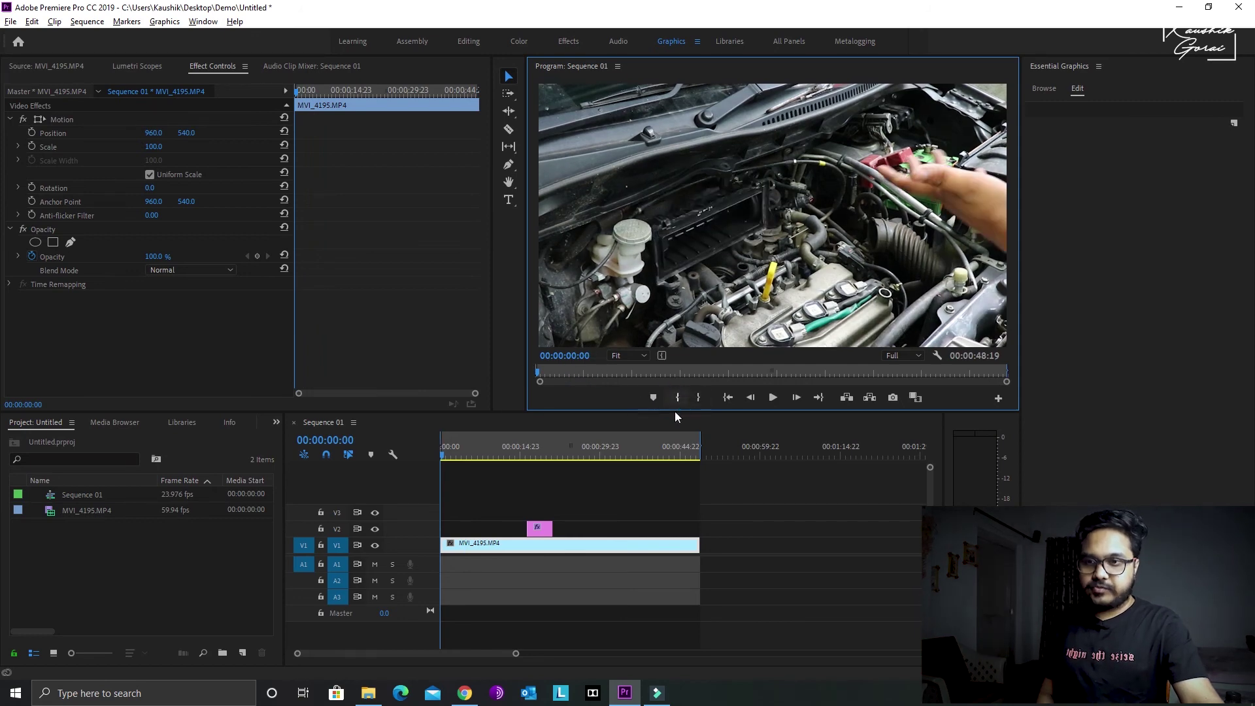
click(540, 528)
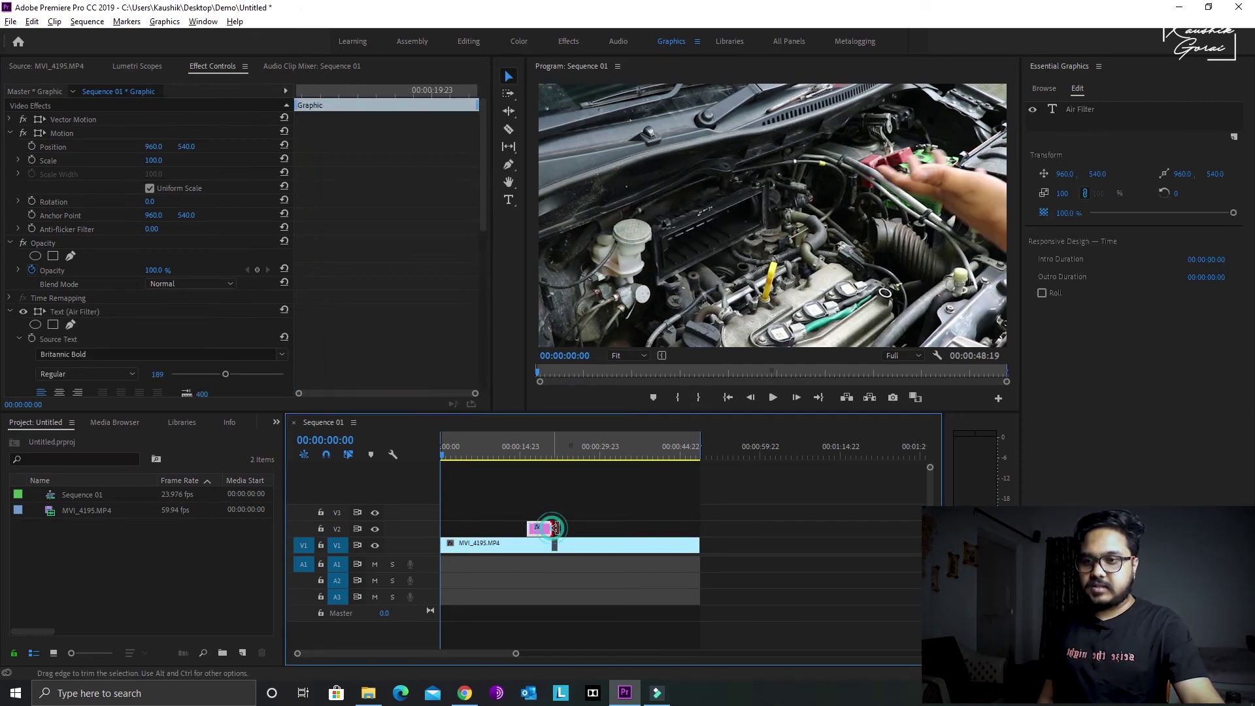
drag(554, 528, 559, 528)
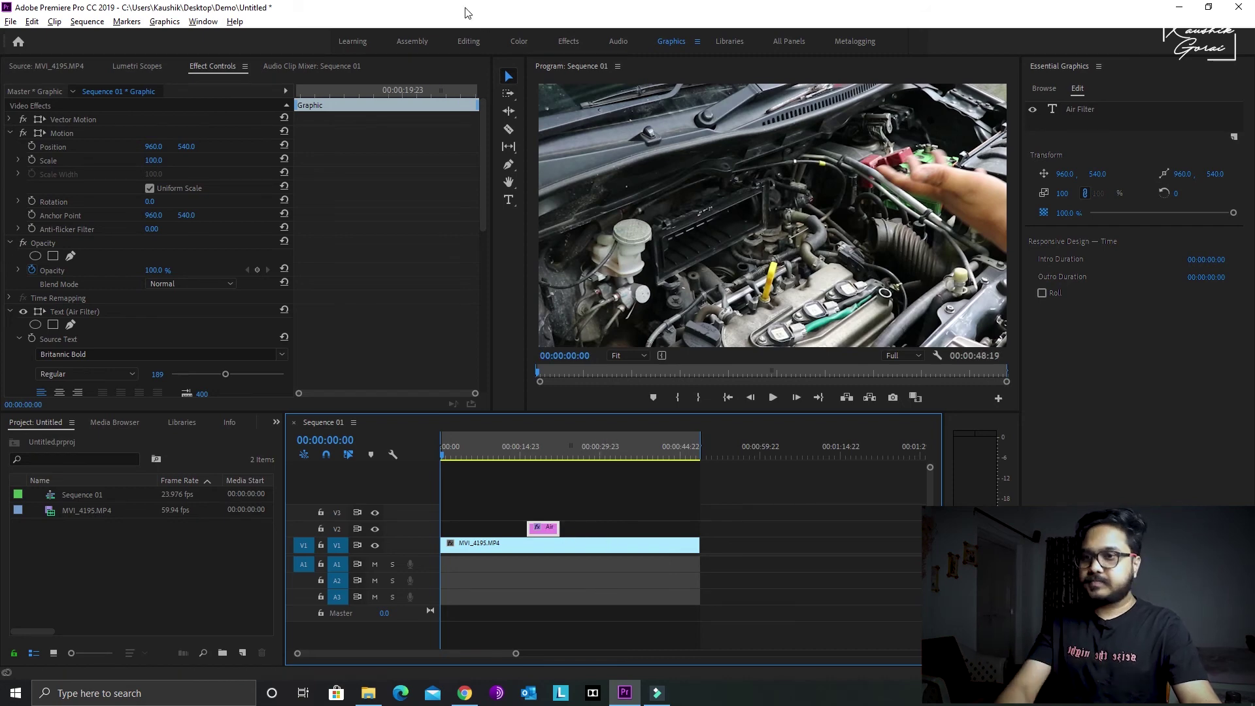
click(469, 43)
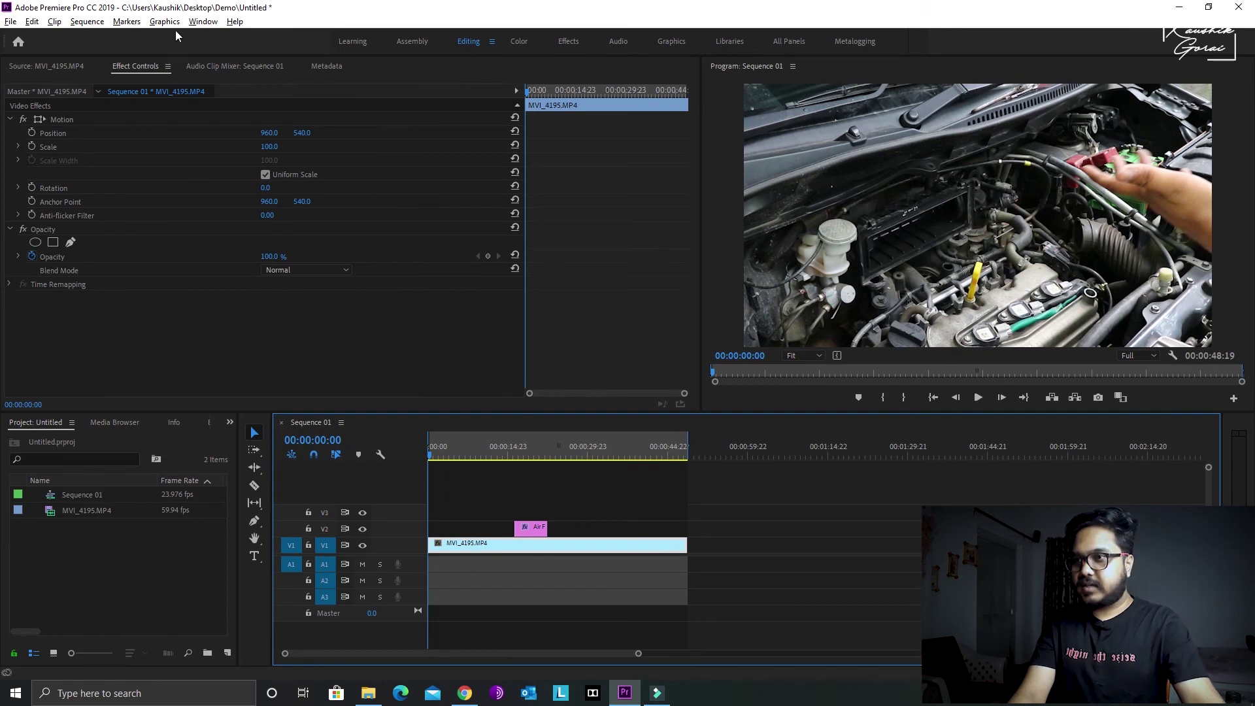
Render the sequence with Sequence > Render In to Out.
click(98, 23)
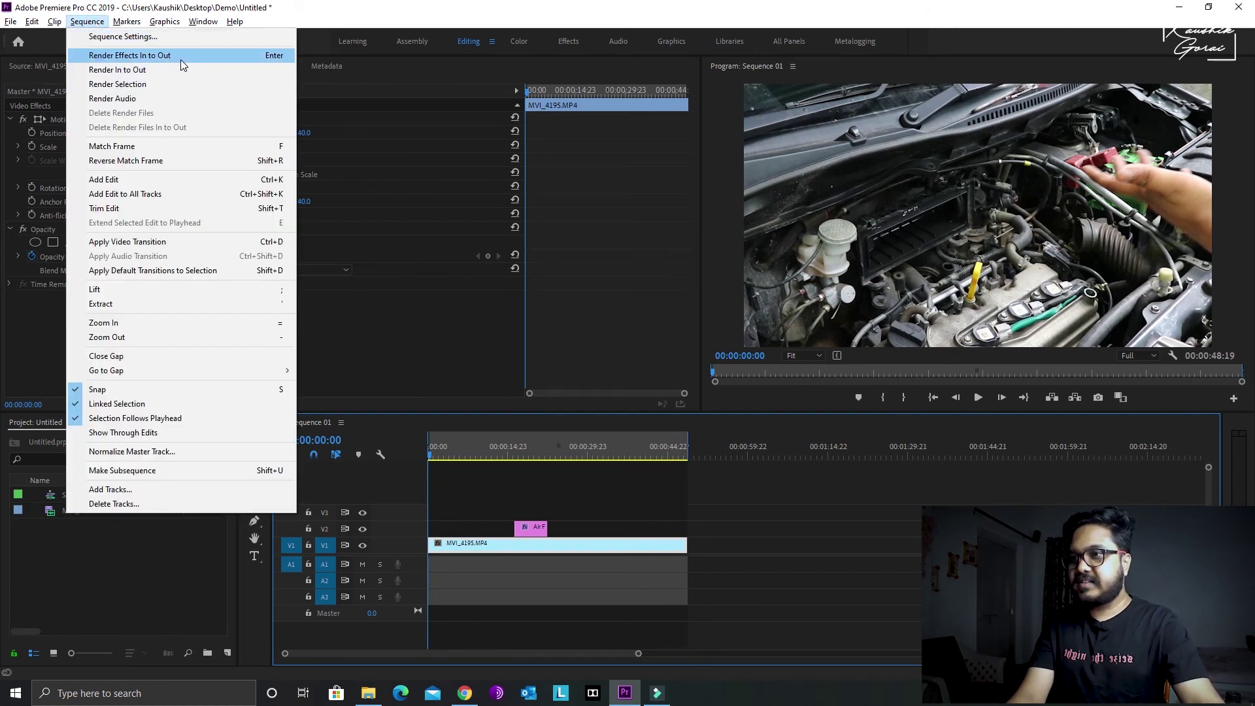
click(134, 74)
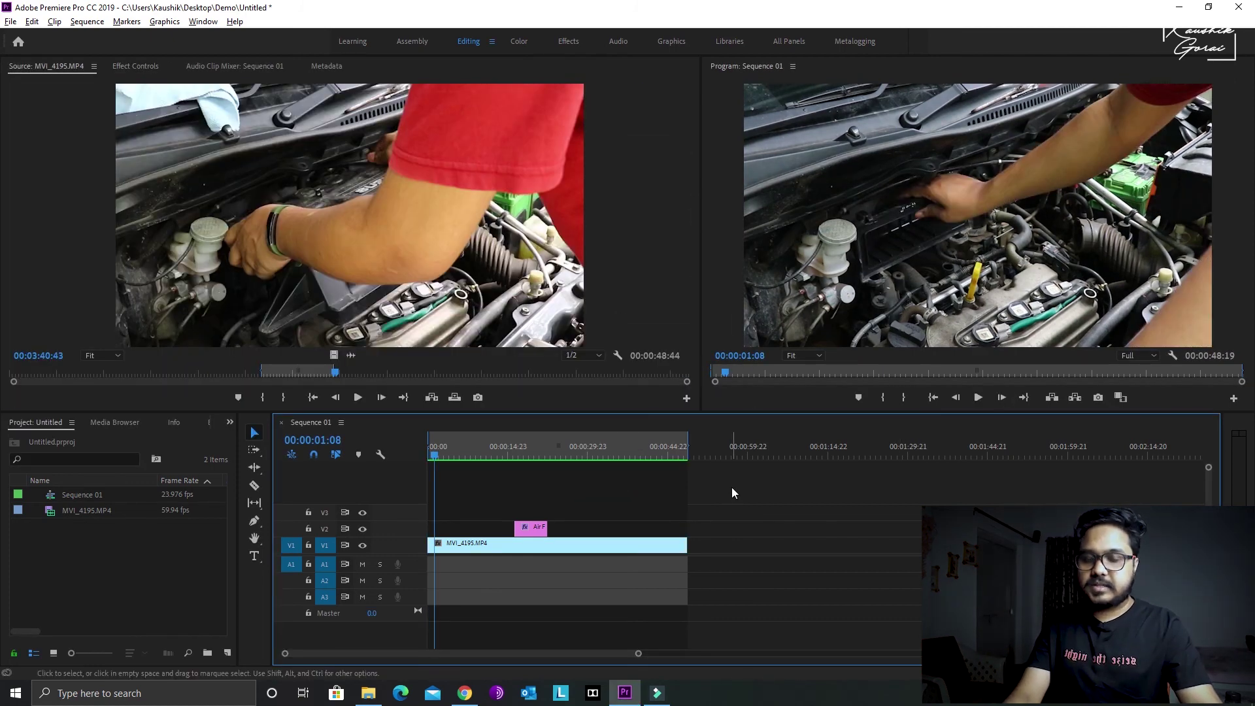
Play the rendered sequence and stop it at 00:00:21:00.
key(space)
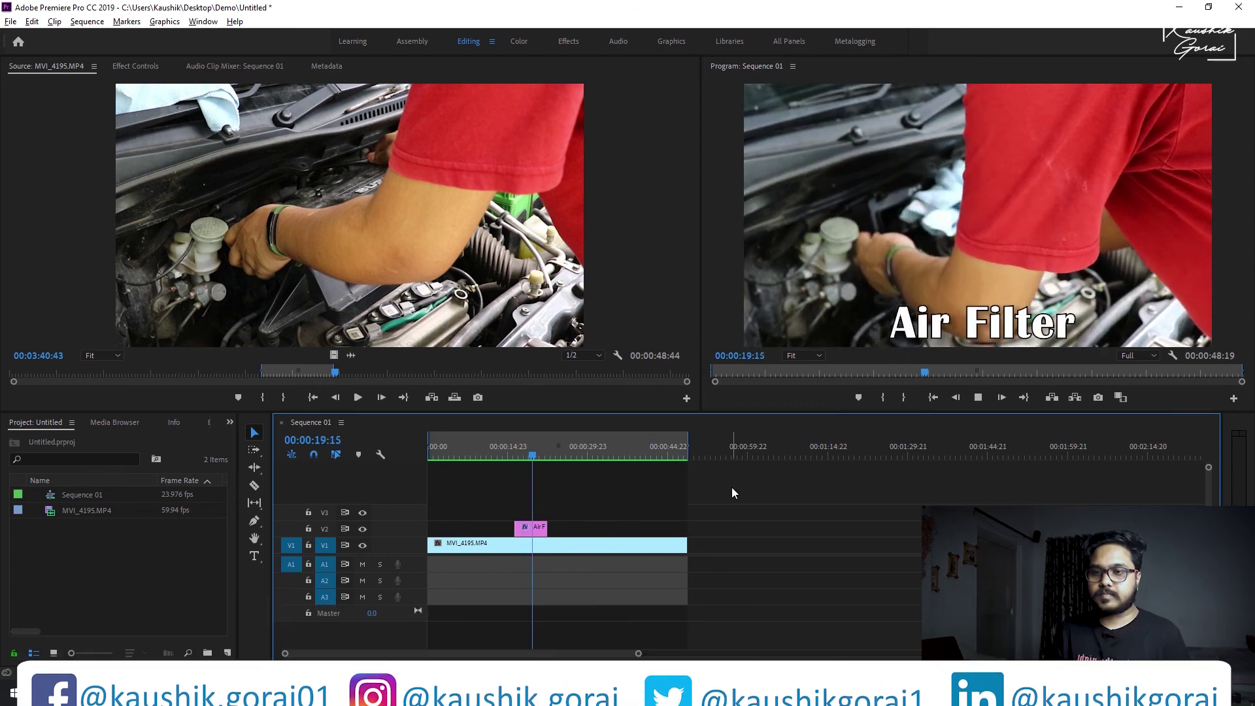
key(space)
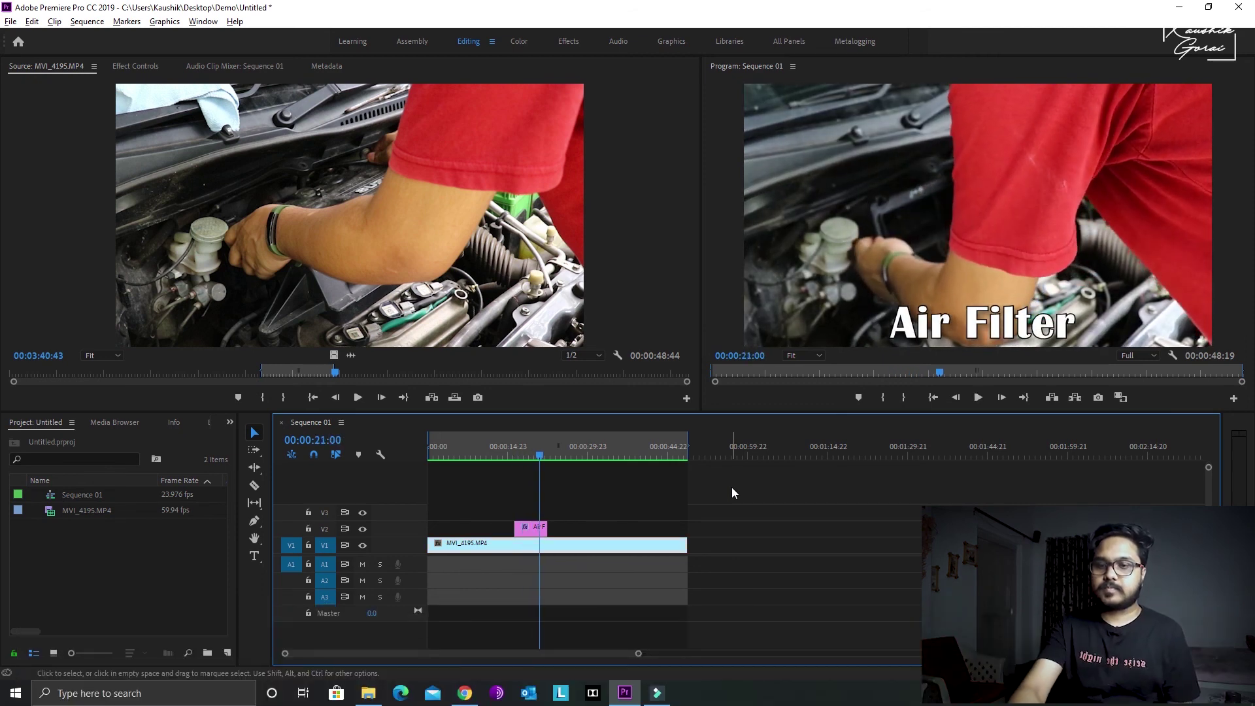